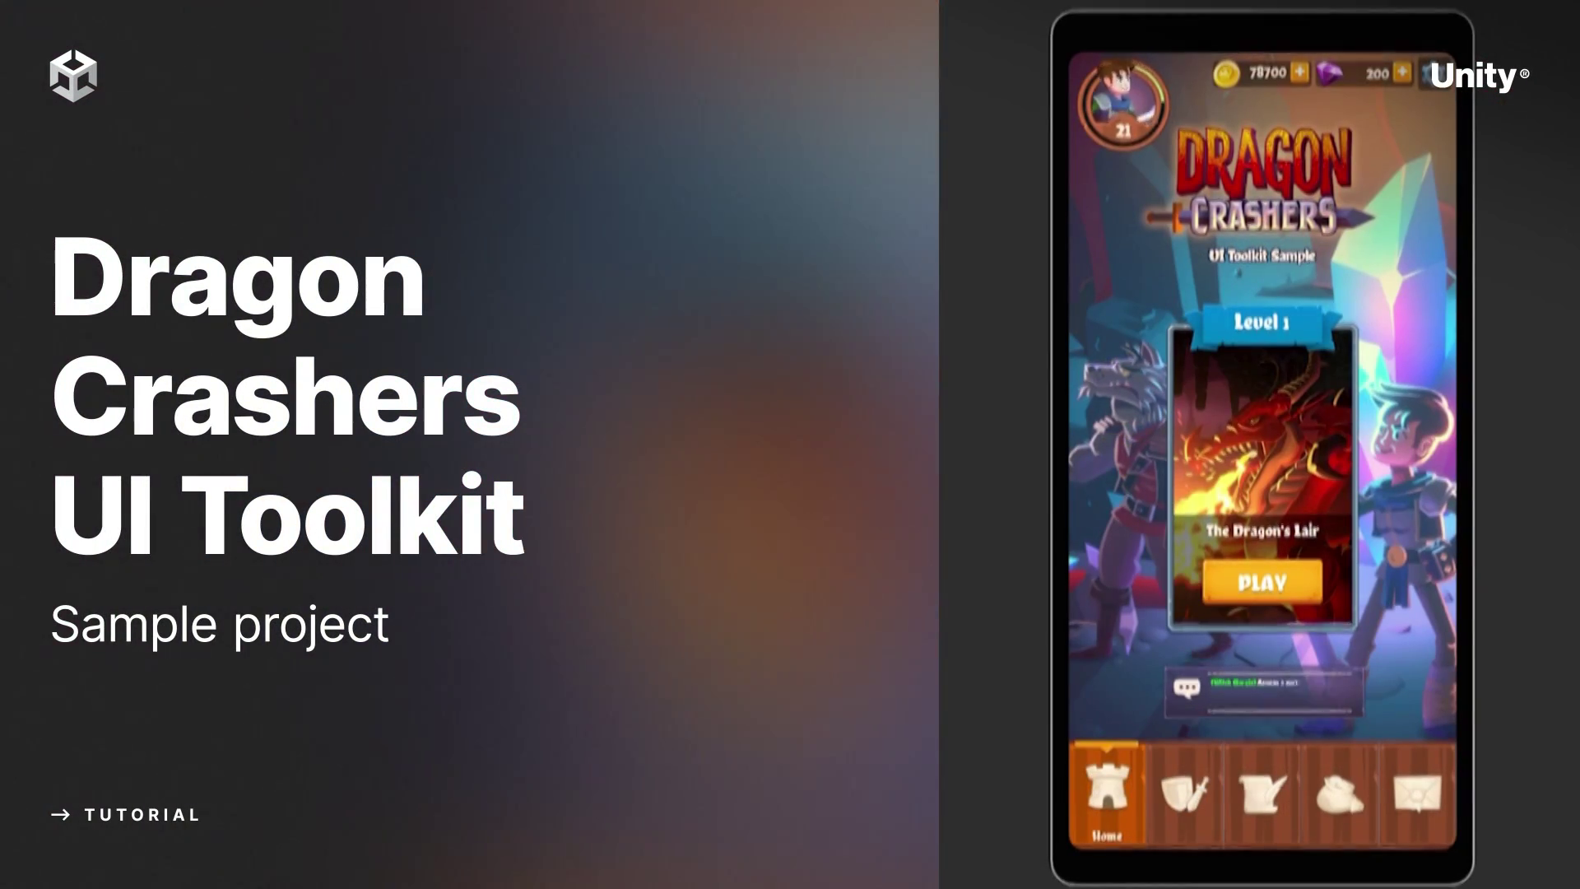
Preview the 5b shop-gem-screen mockup from Assets/UI/Reference in the Inspector.
left_click(734, 609)
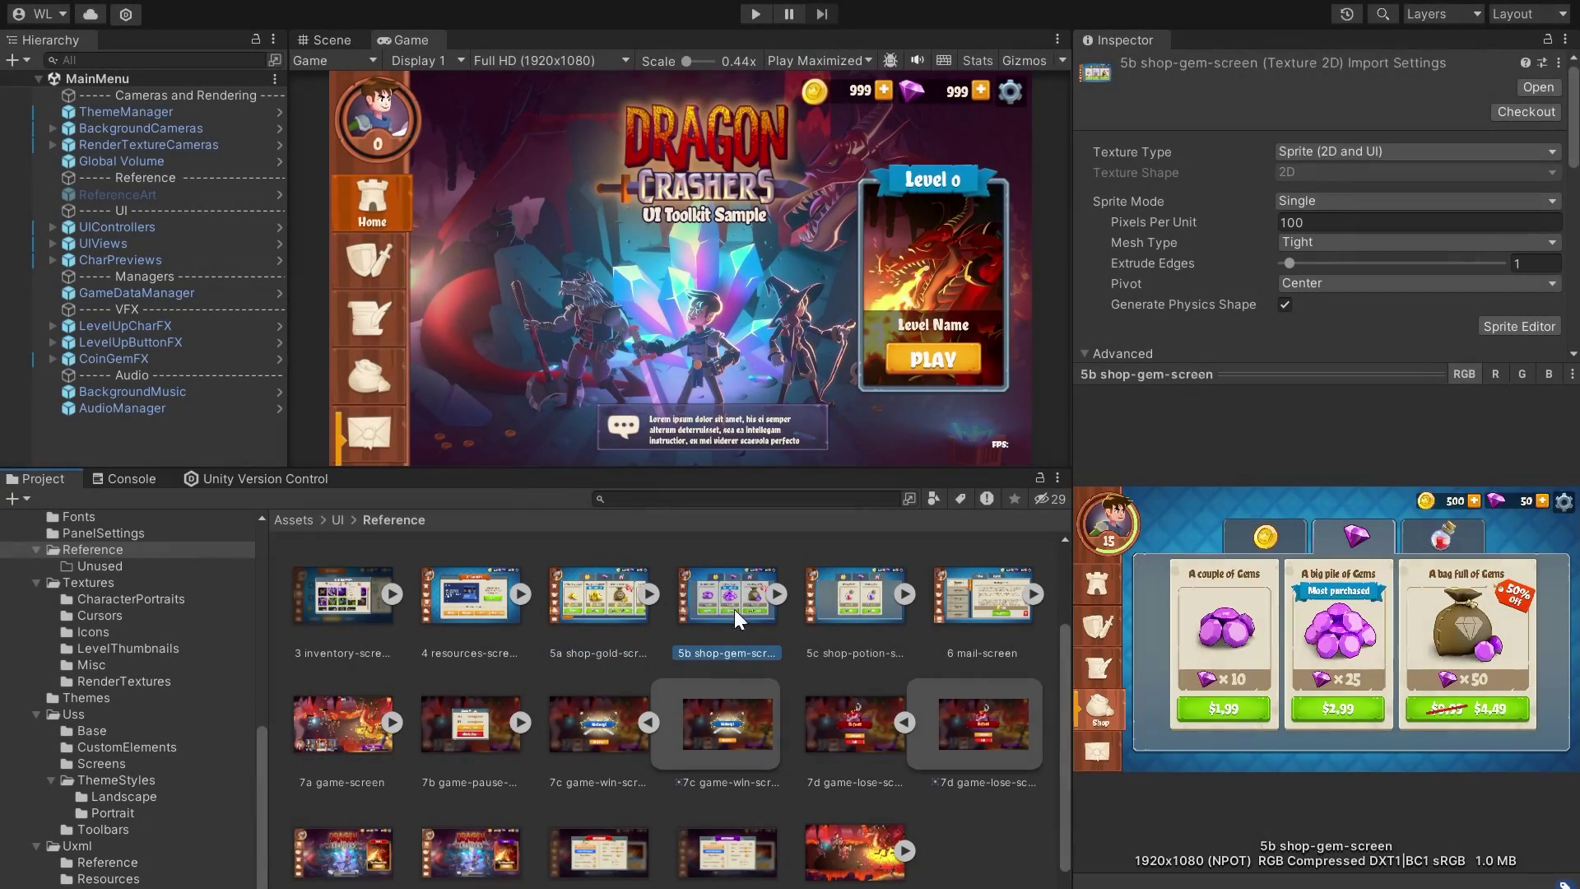
Preview the 5c shop-potion and 6 mail-screen mockups in the Inspector.
left_click(856, 611)
left_click(971, 615)
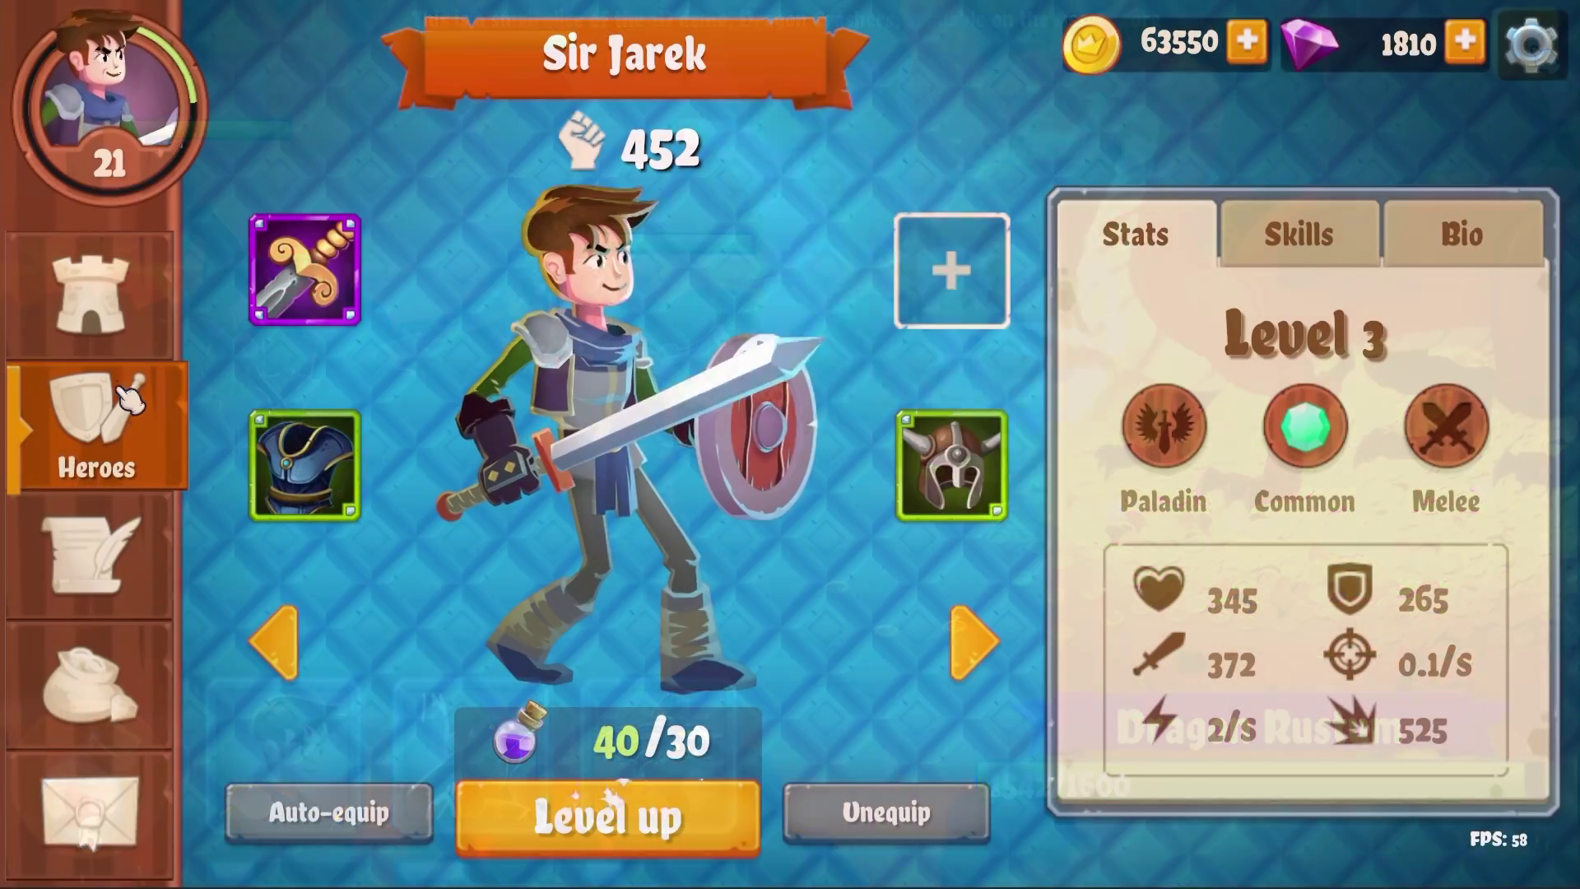
Glance at Resources, return Home, then open Sir Jarek's hero screen and browse his Skills and Bio.
left_click(98, 551)
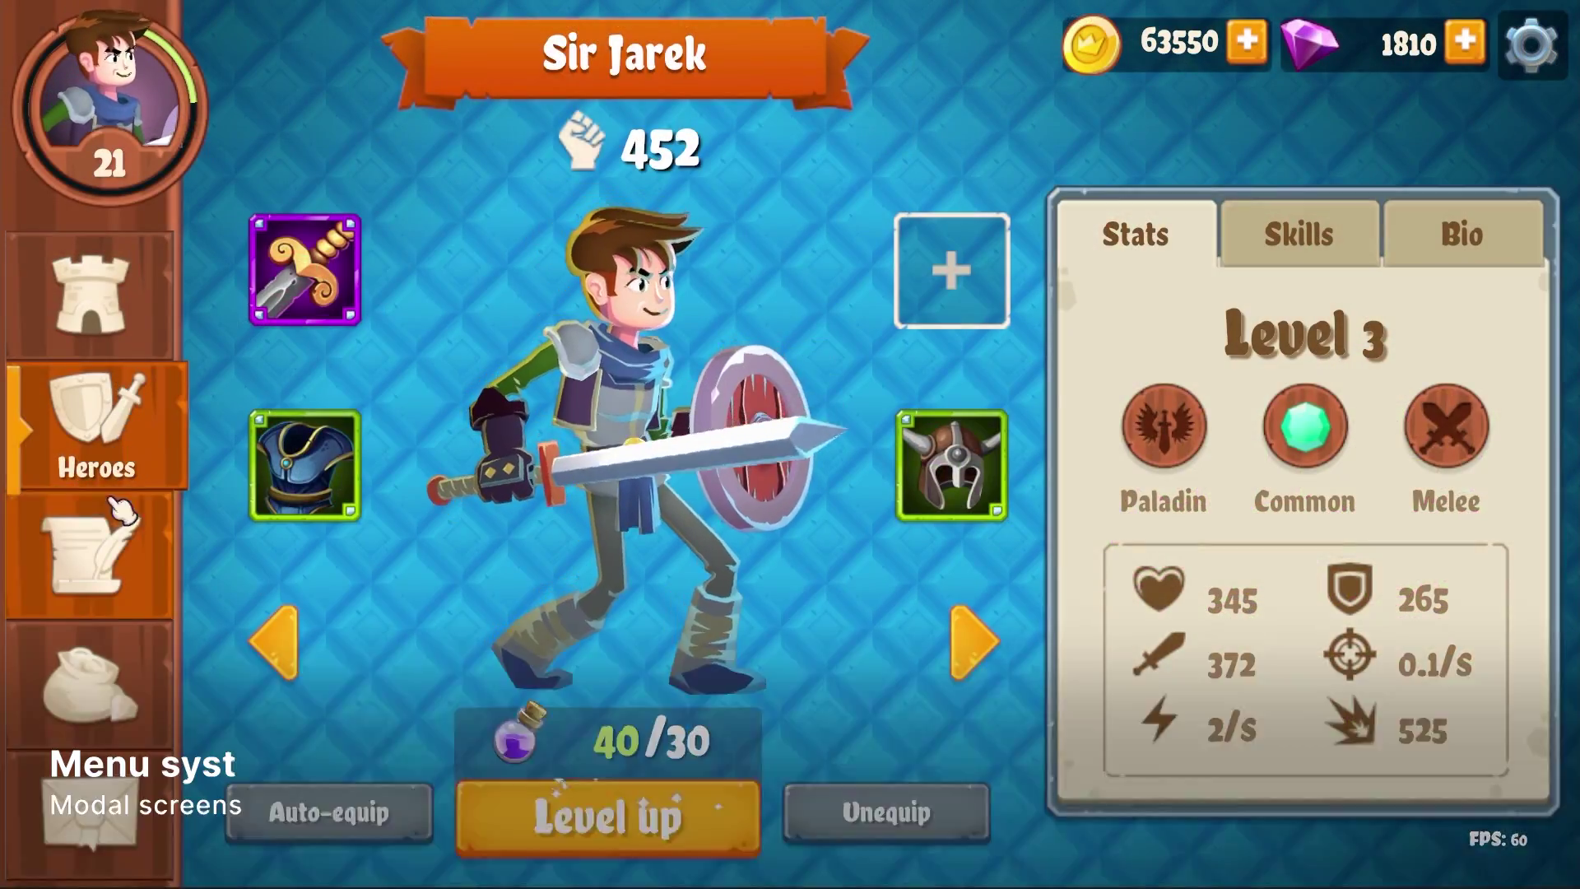
left_click(115, 311)
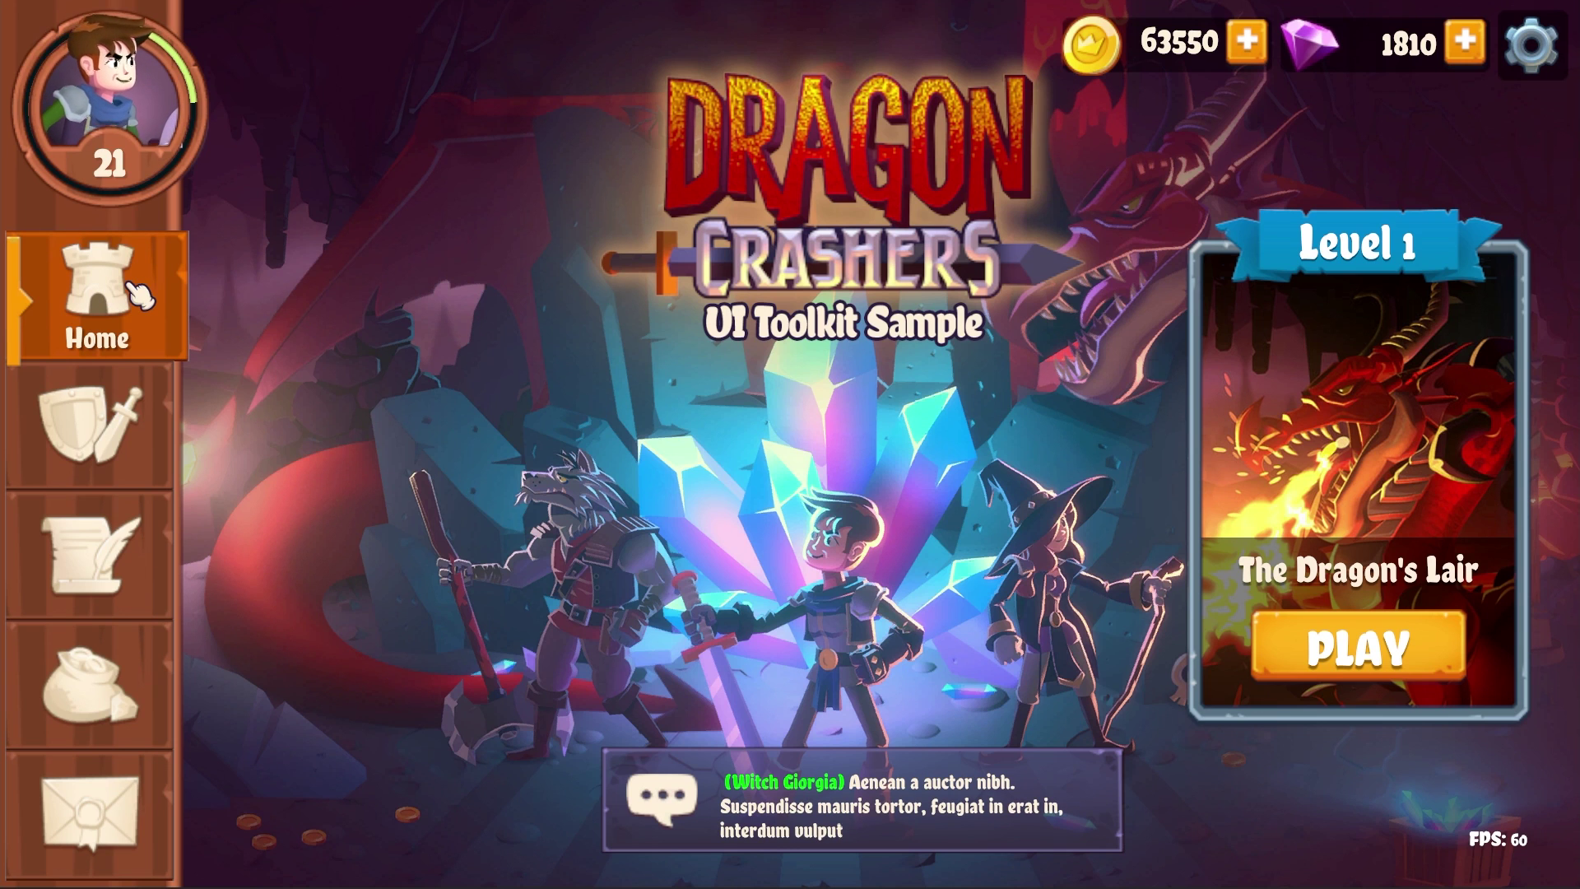
left_click(131, 424)
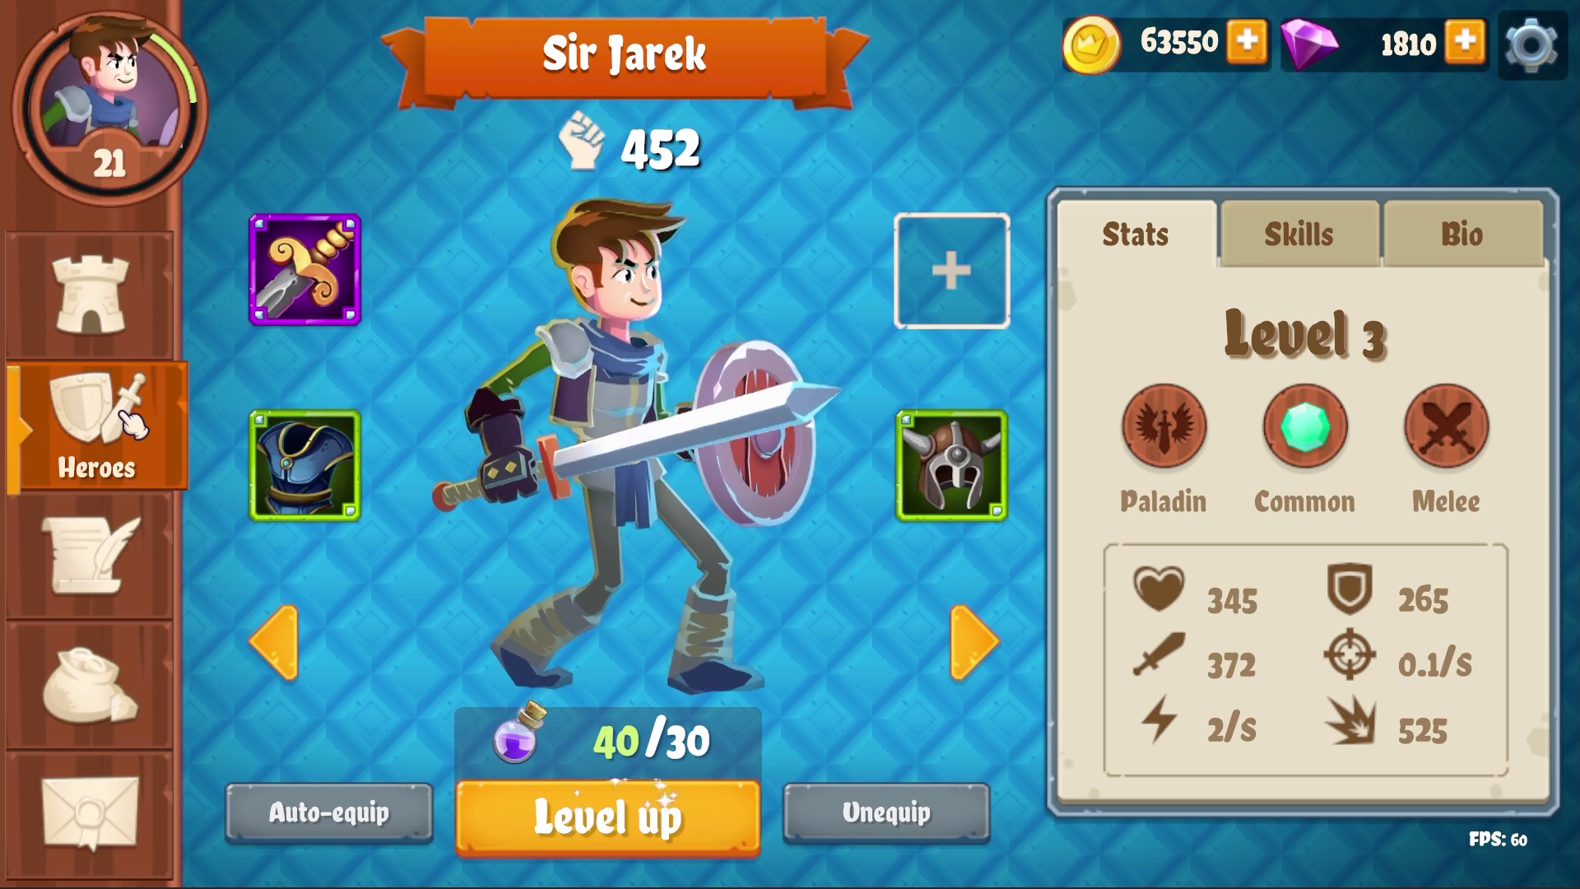
left_click(1296, 247)
left_click(1461, 247)
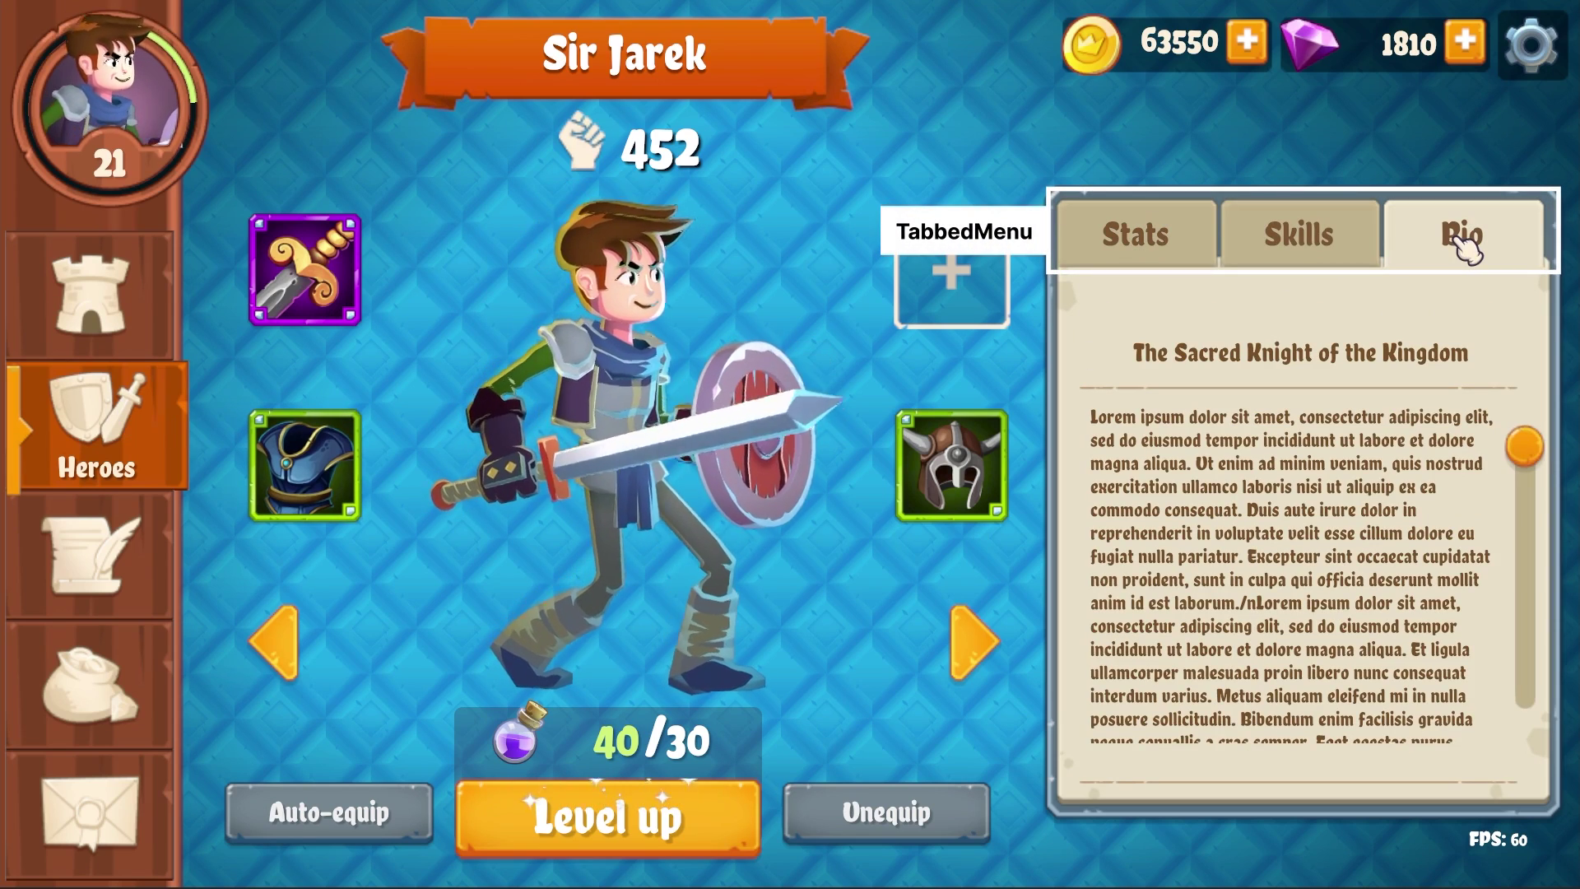
mouse_move(1520, 432)
left_mouse_down()
mouse_move(1524, 576)
mouse_move(1525, 441)
left_mouse_up()
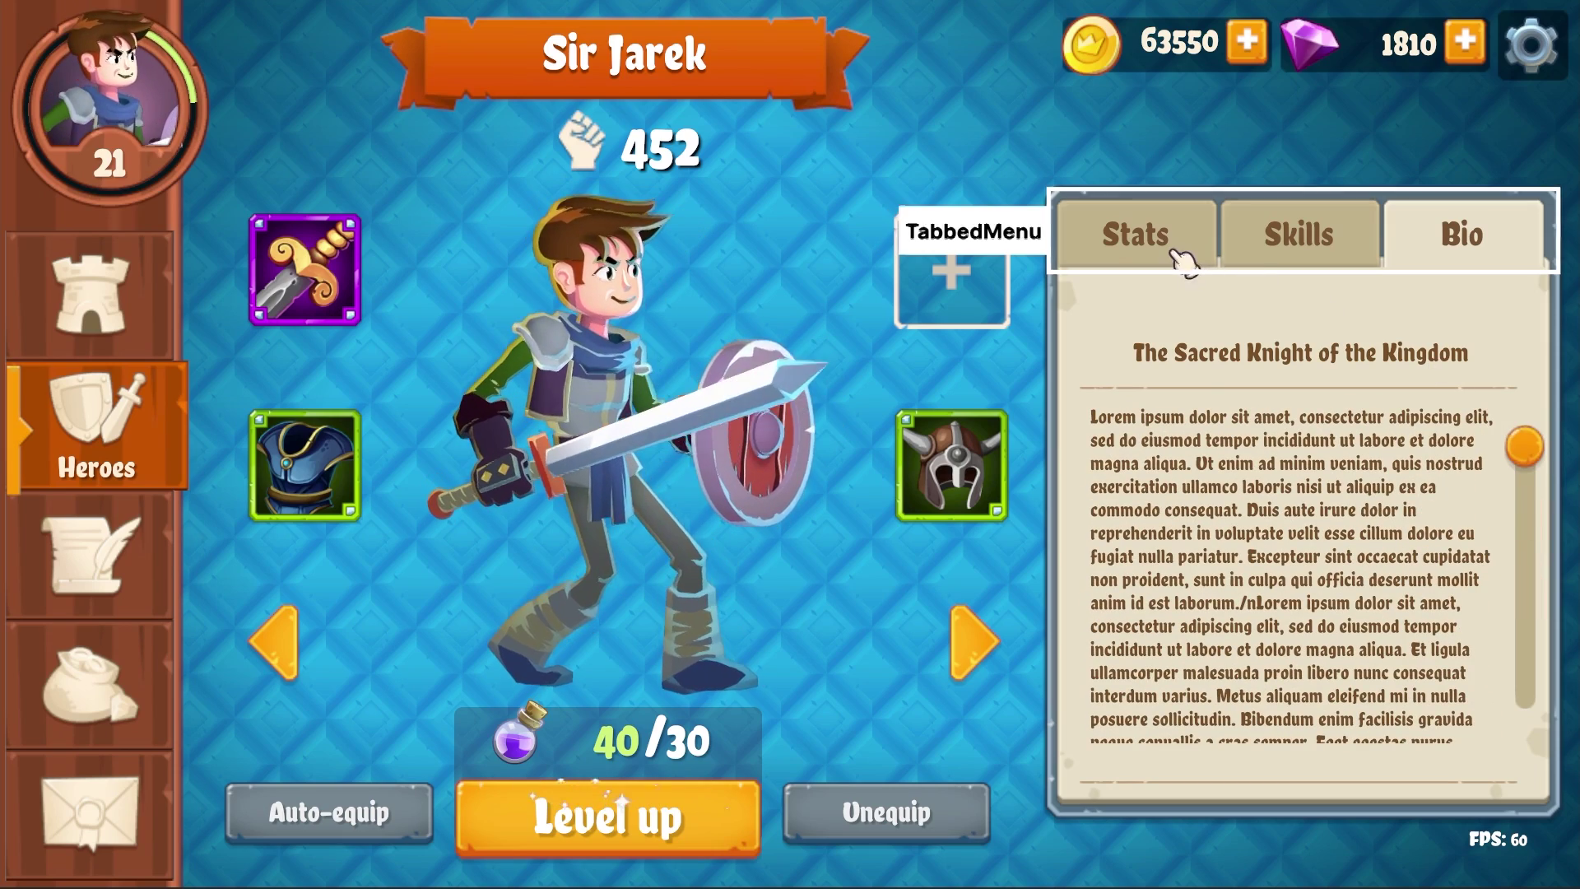
Equip Sir Jarek with the Chainmail Helmet, level him up to 4, and view Resources.
left_click(1000, 264)
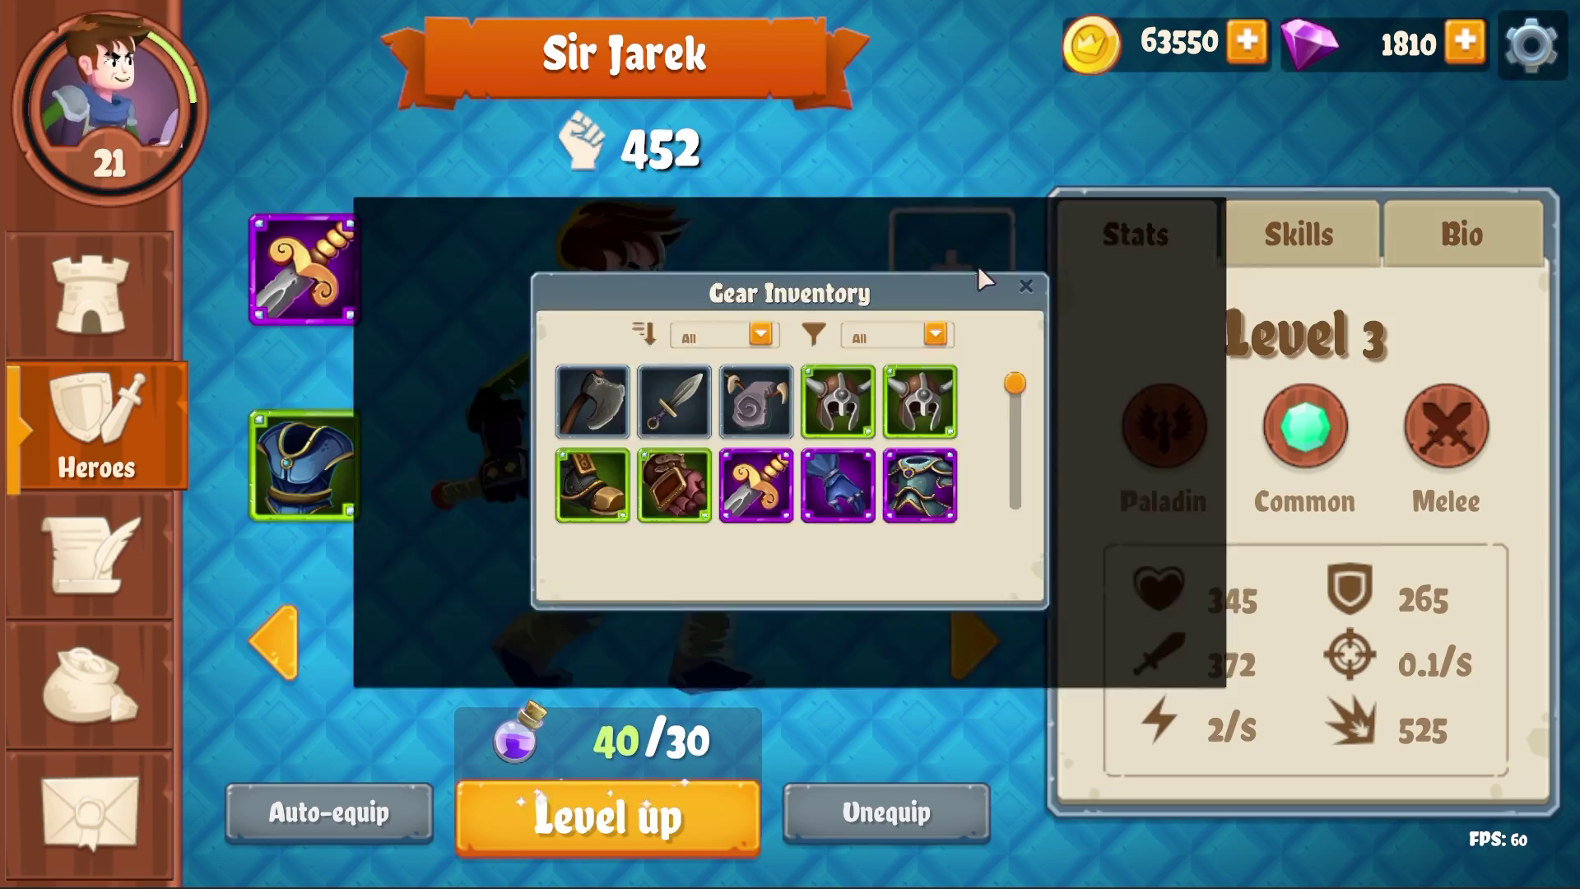
left_click(986, 307)
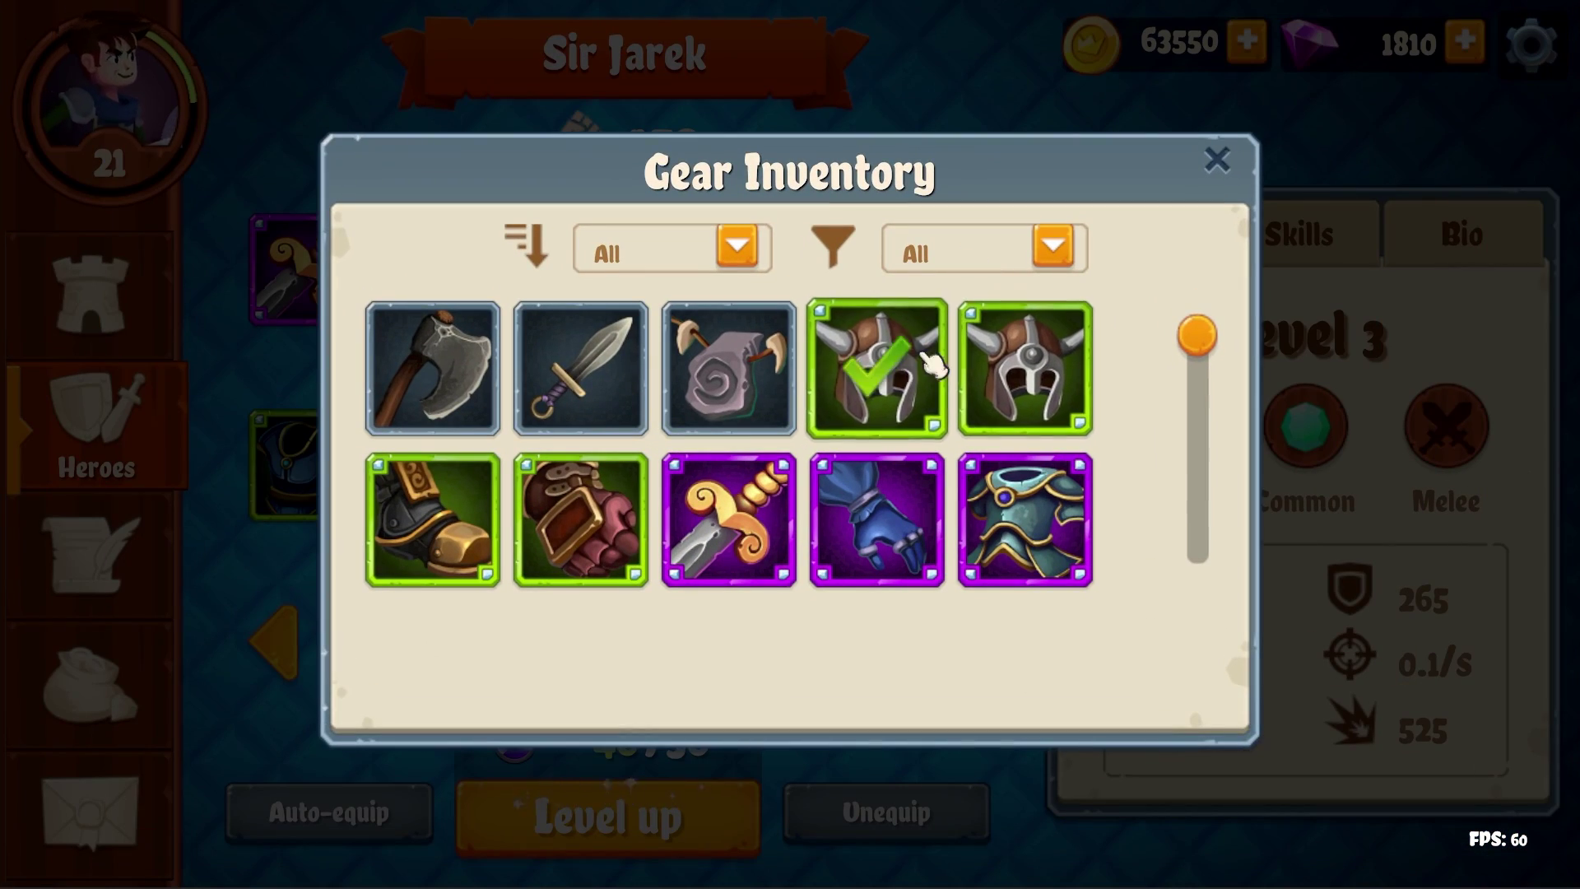
left_click(1219, 163)
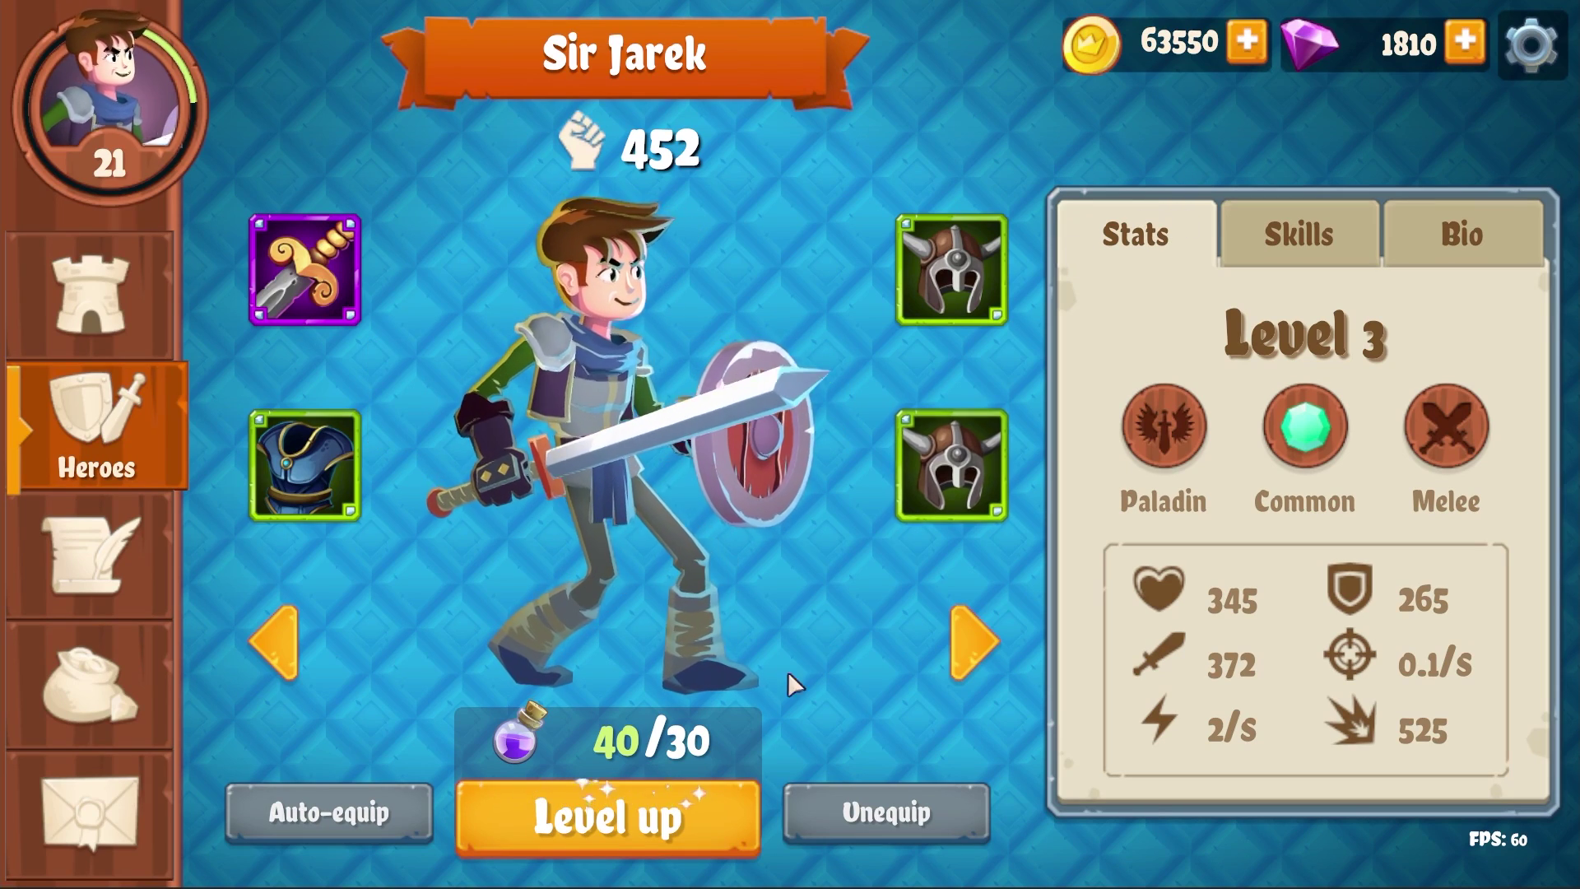
left_click(670, 829)
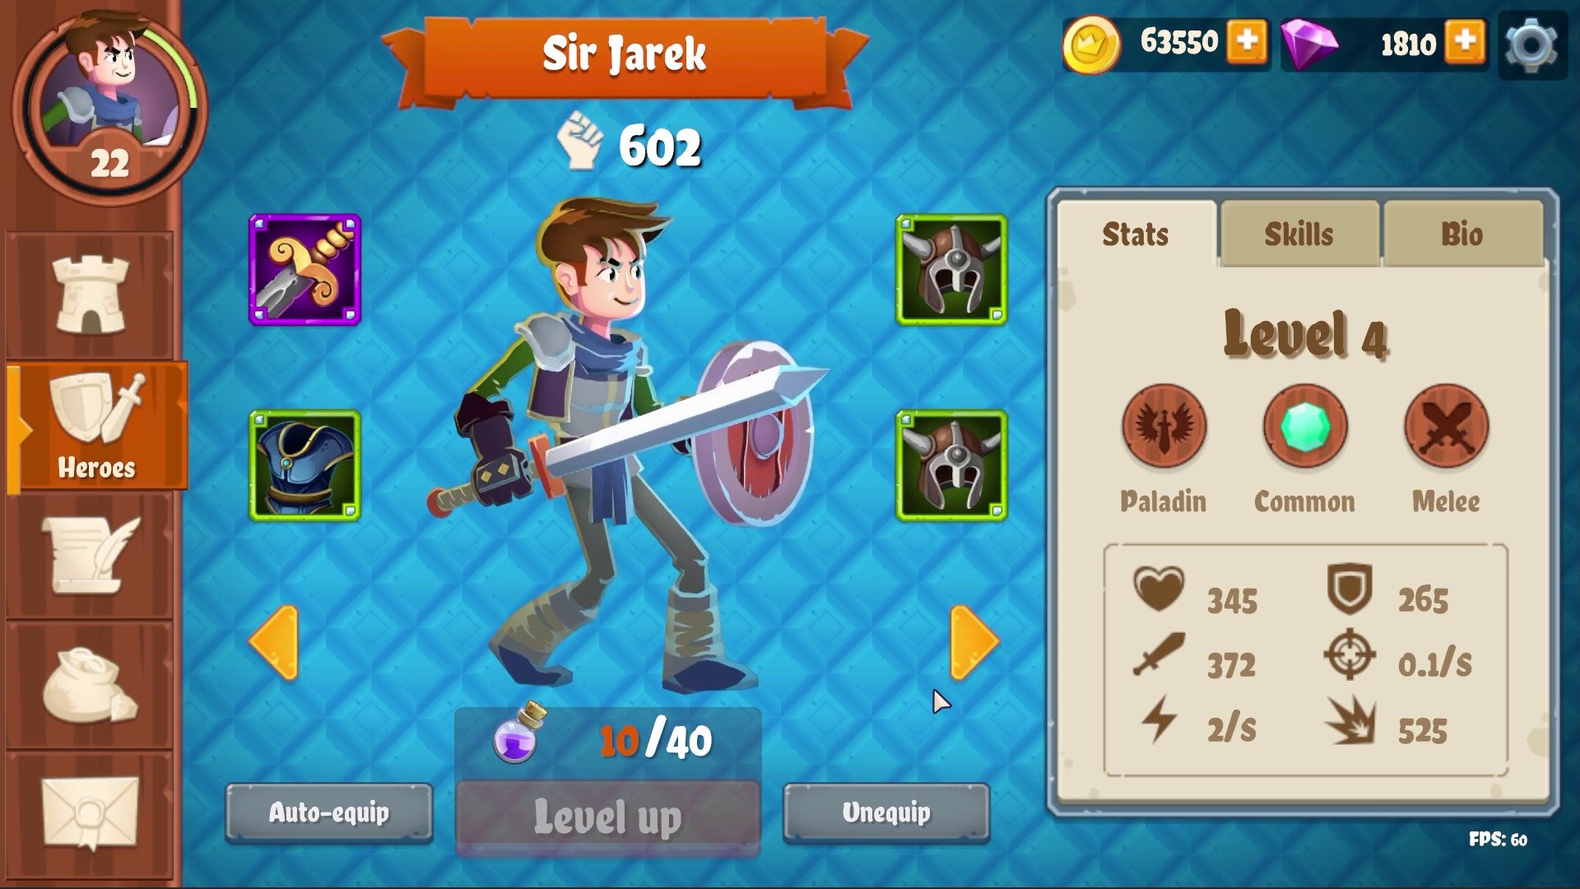
left_click(109, 535)
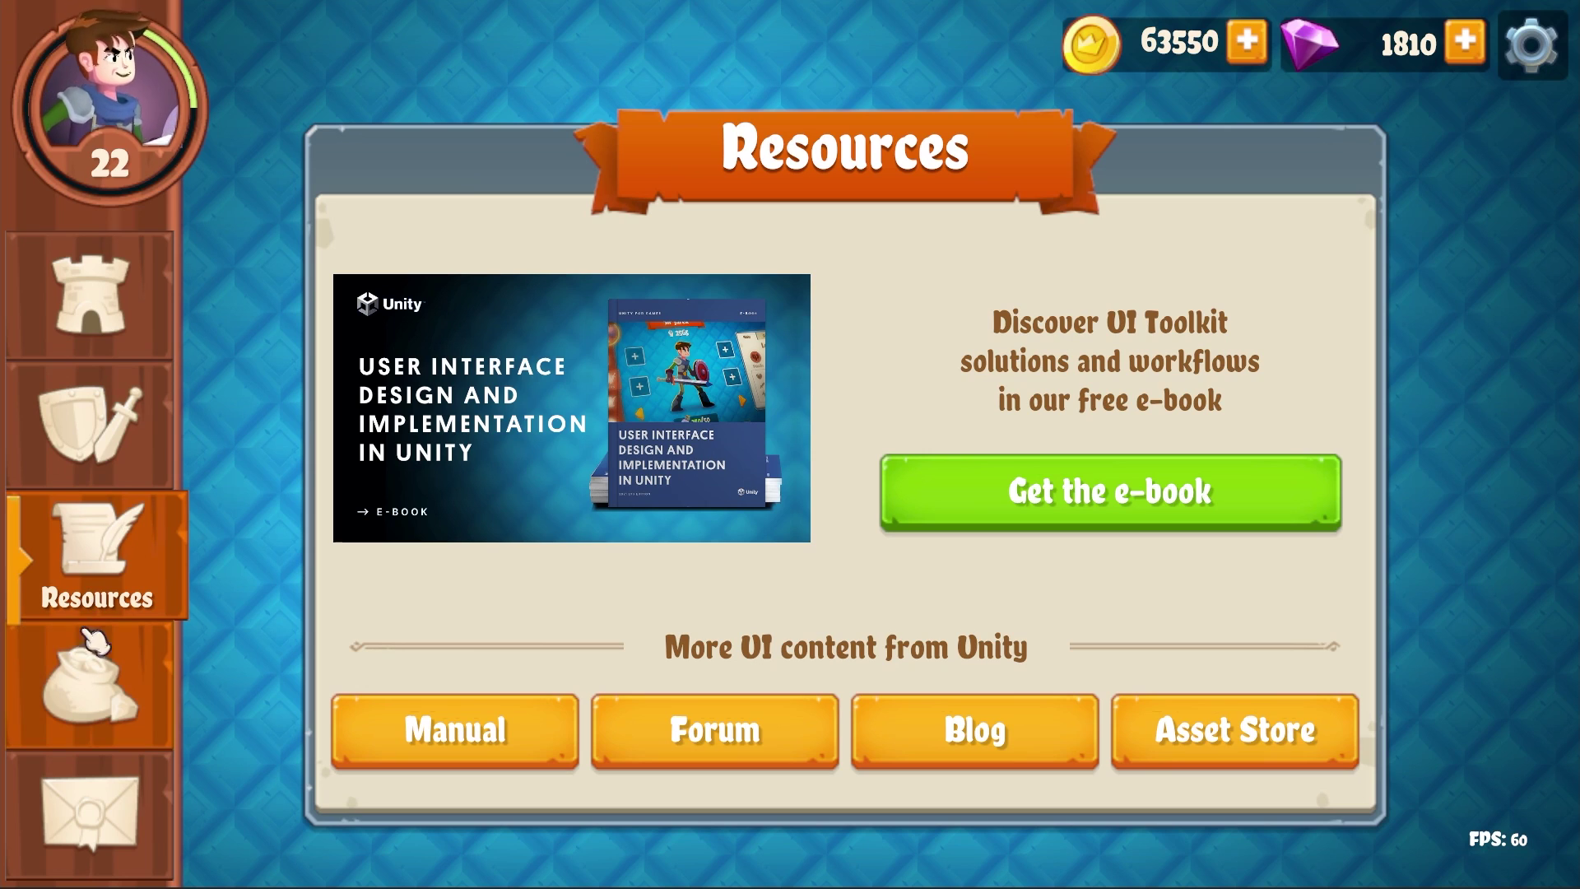
In the Shop, claim the free gold coins and buy Healing Potions for 250 gold.
left_click(83, 702)
left_click(461, 705)
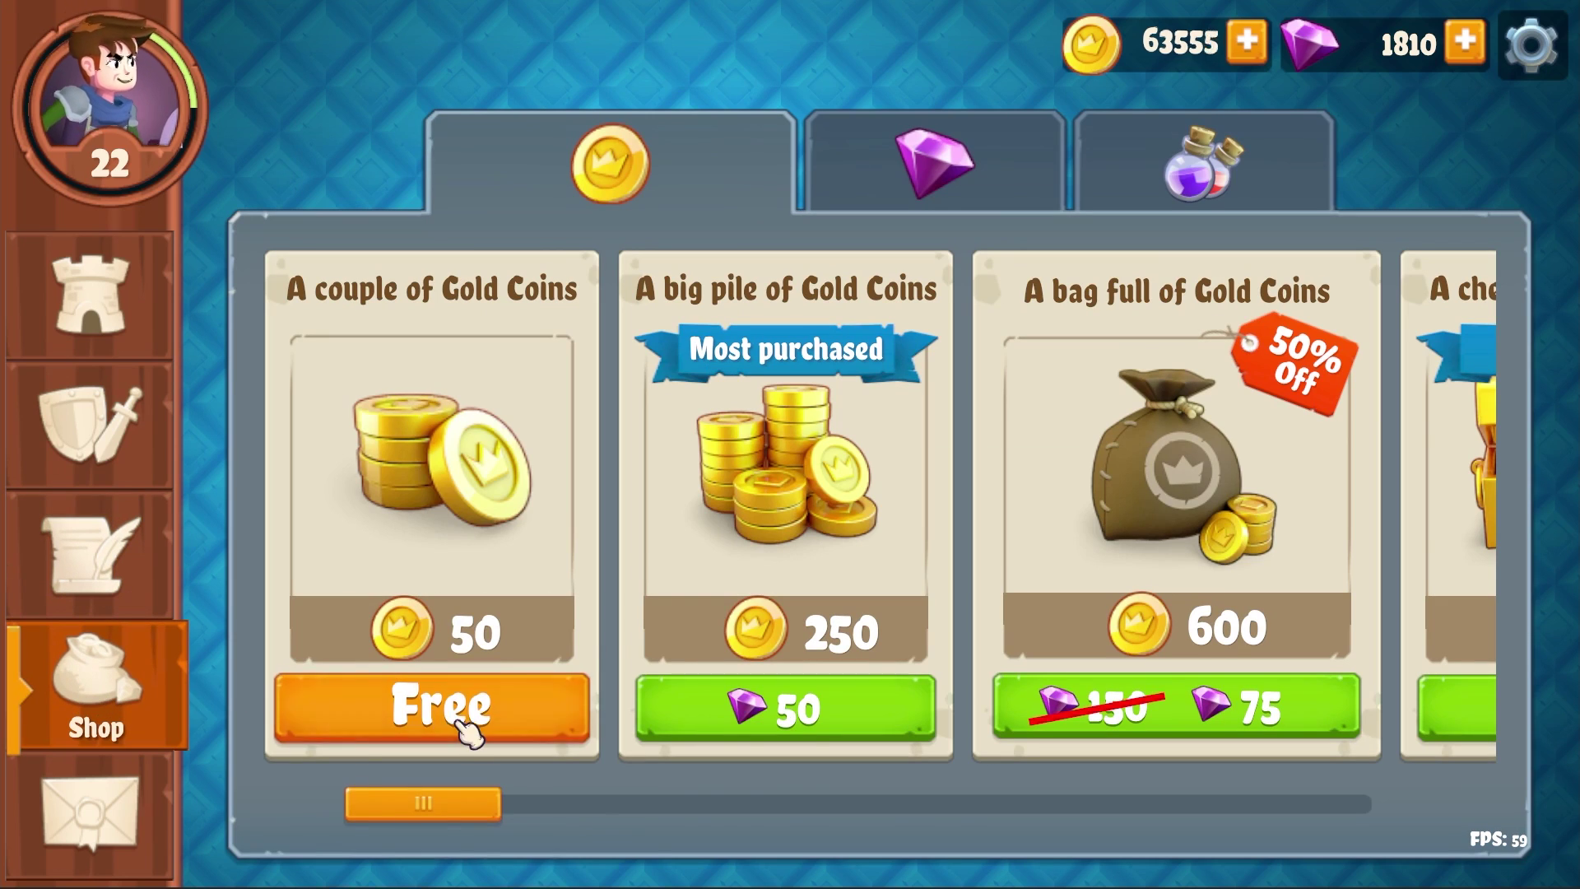
left_click(934, 161)
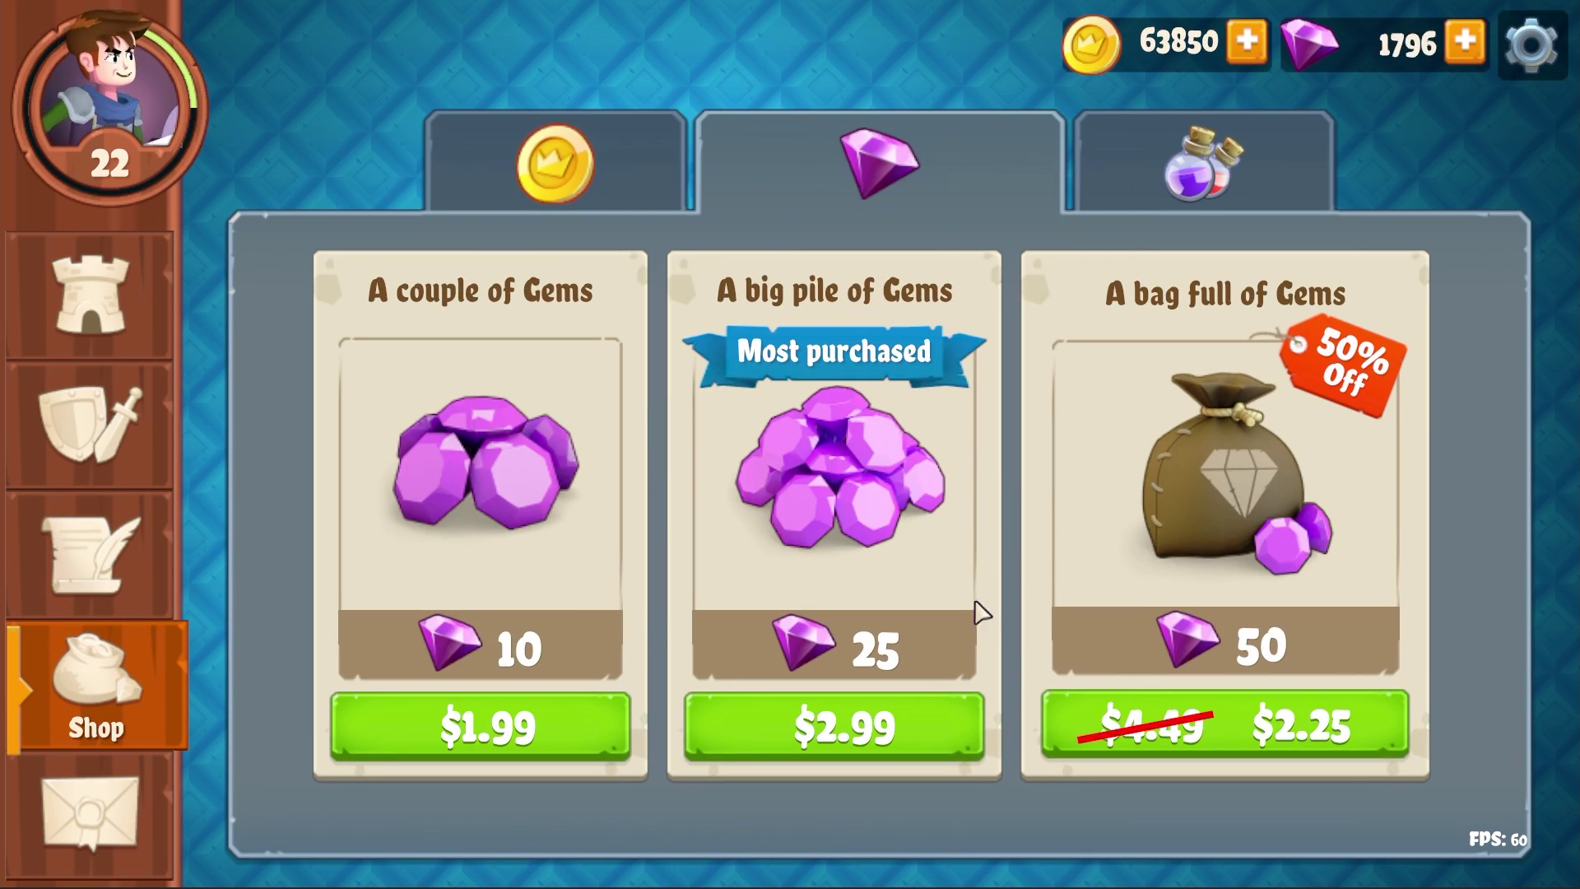
left_click(1185, 164)
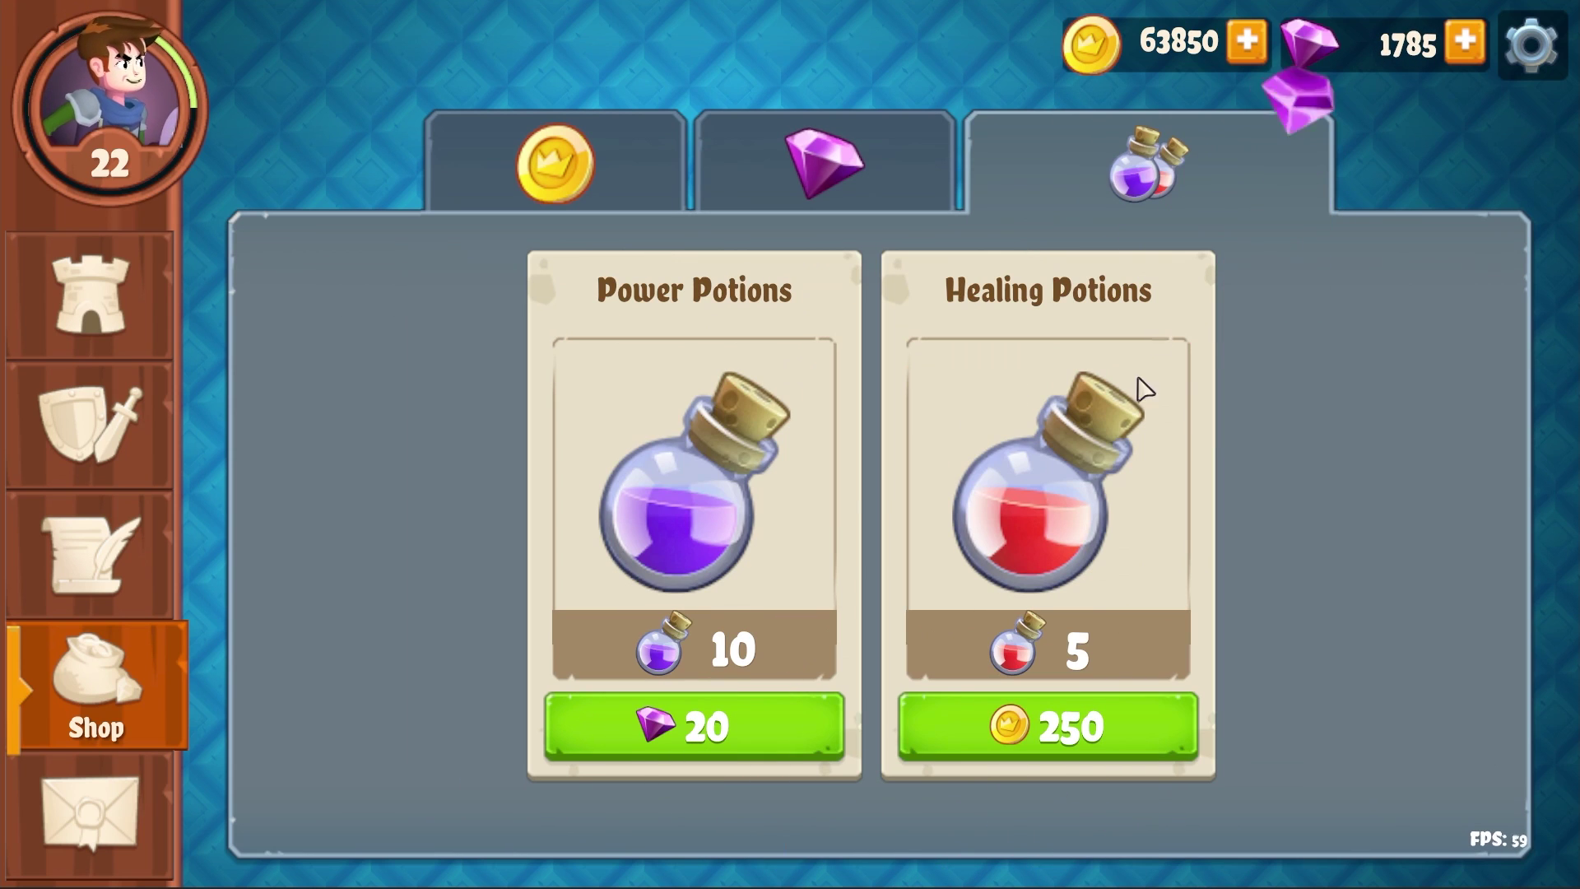
left_click(1090, 744)
left_click(882, 237)
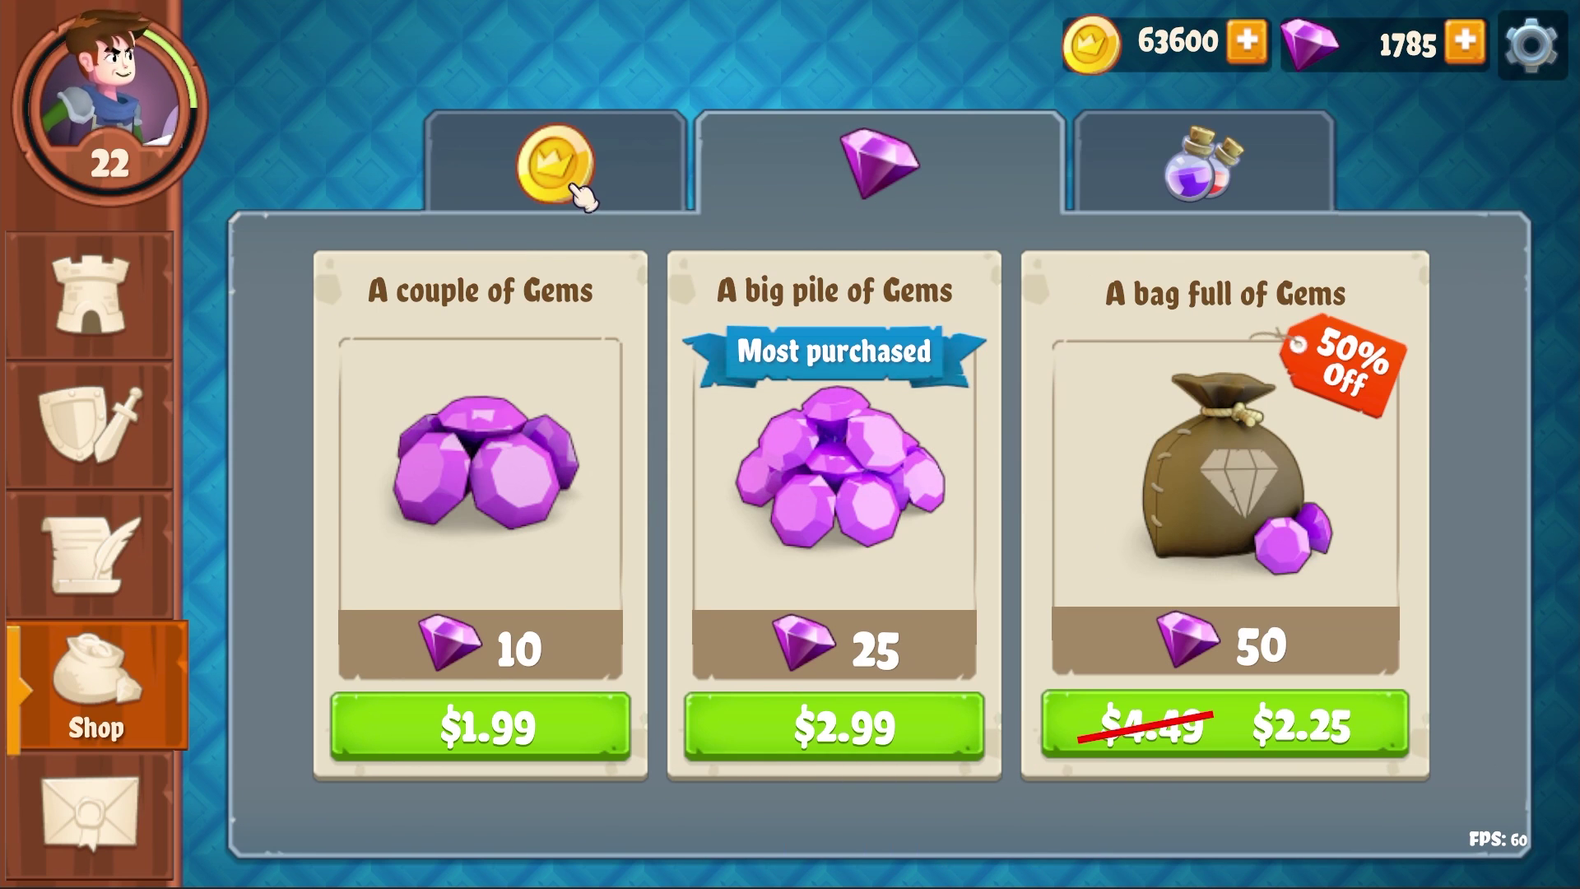
Claim the potion and gold rewards from two mail messages, then set music volume to zero.
left_click(107, 802)
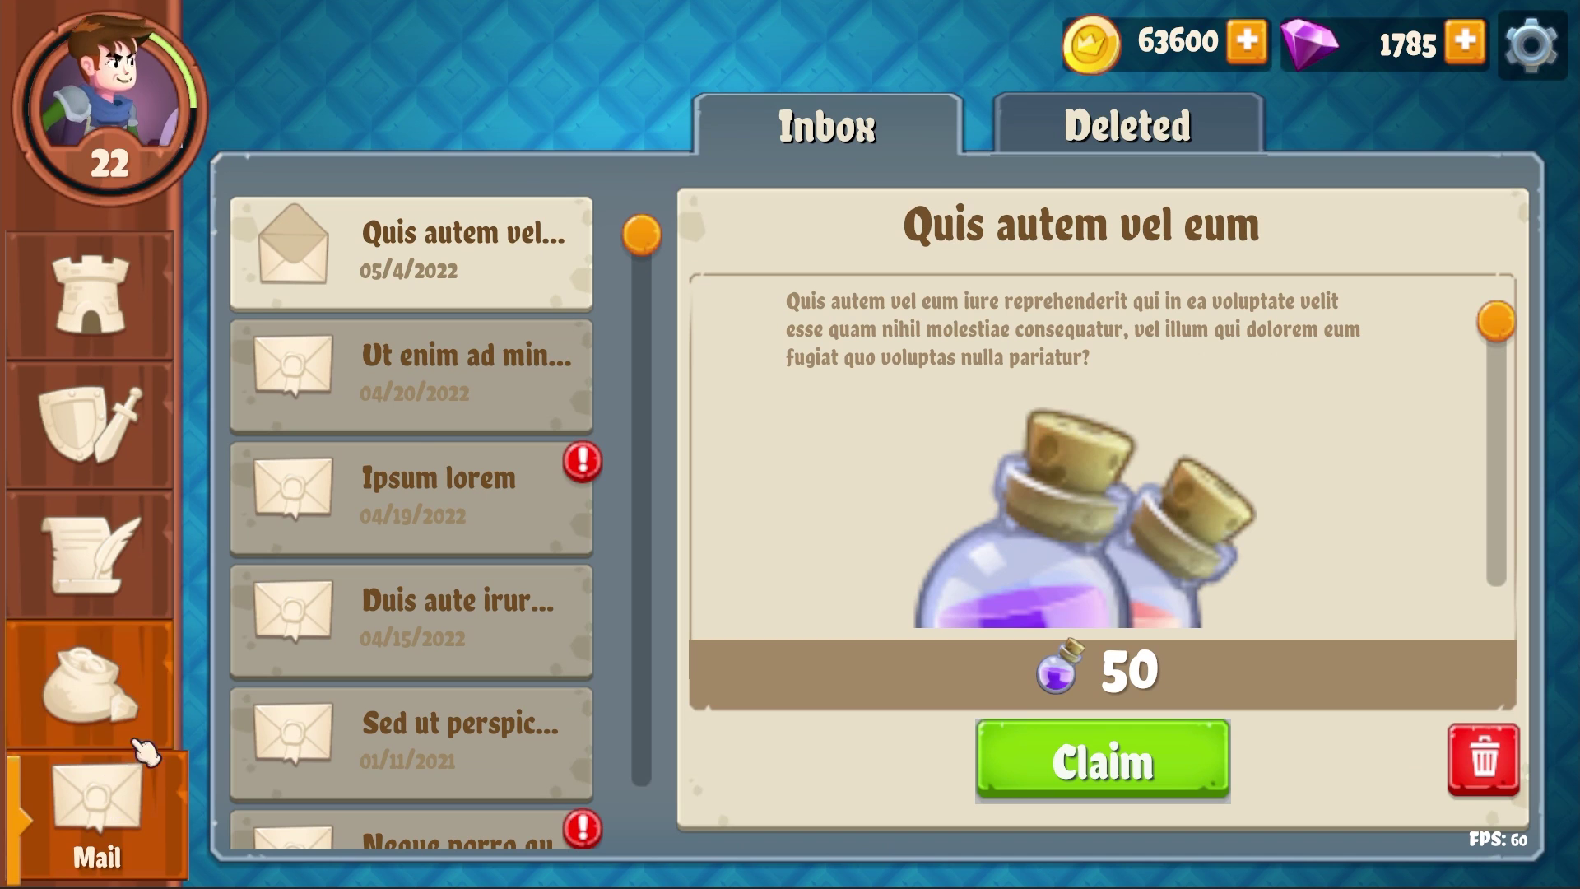
left_click(471, 378)
left_click(1102, 758)
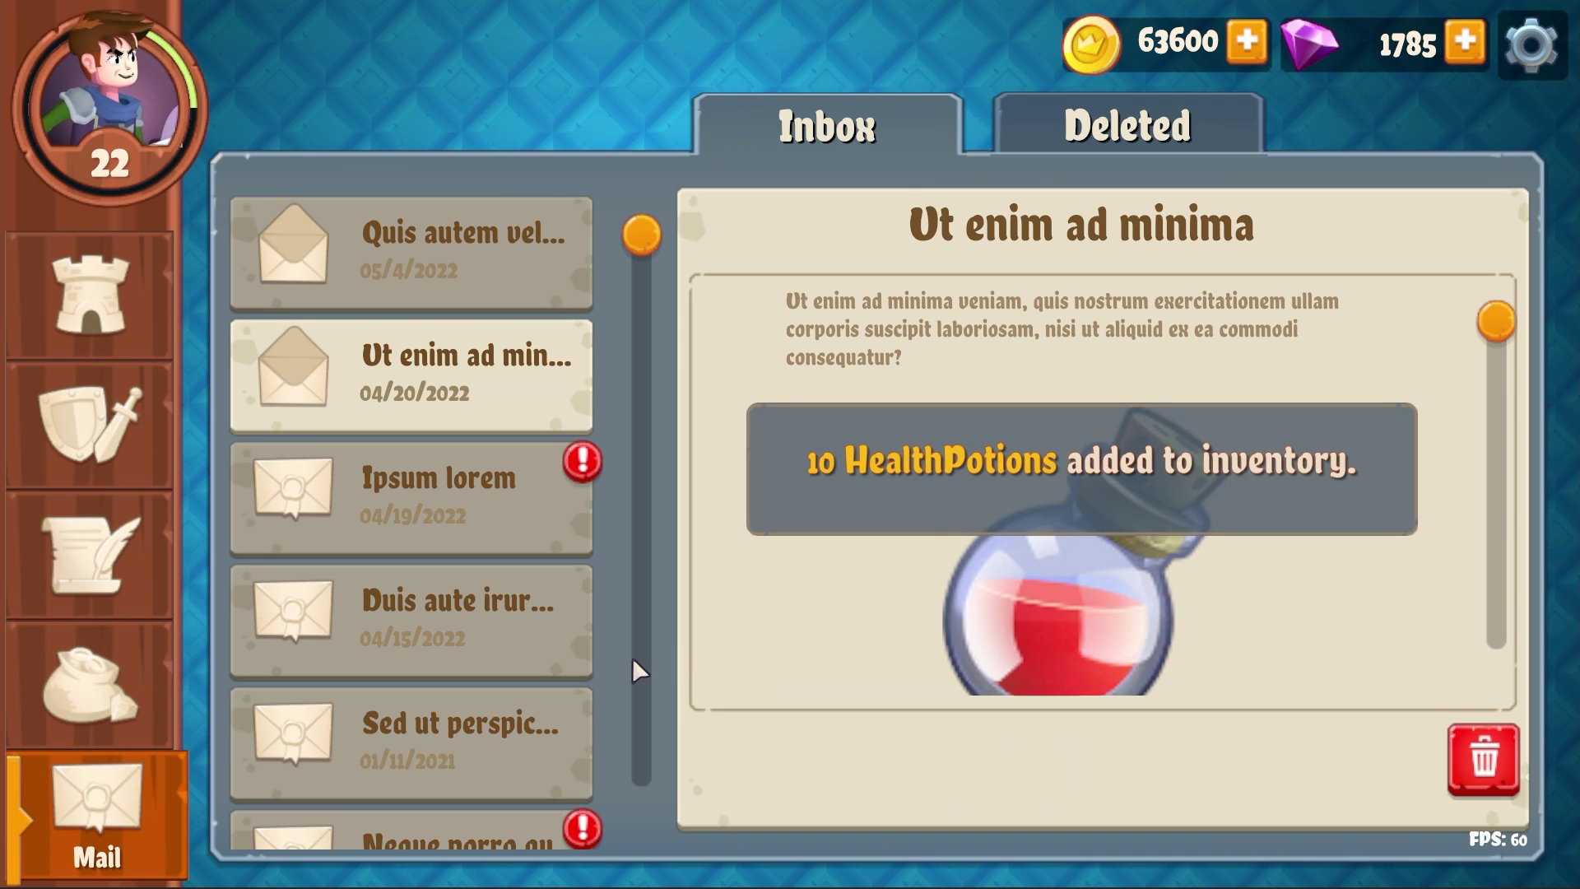
left_click(527, 663)
left_click(1111, 758)
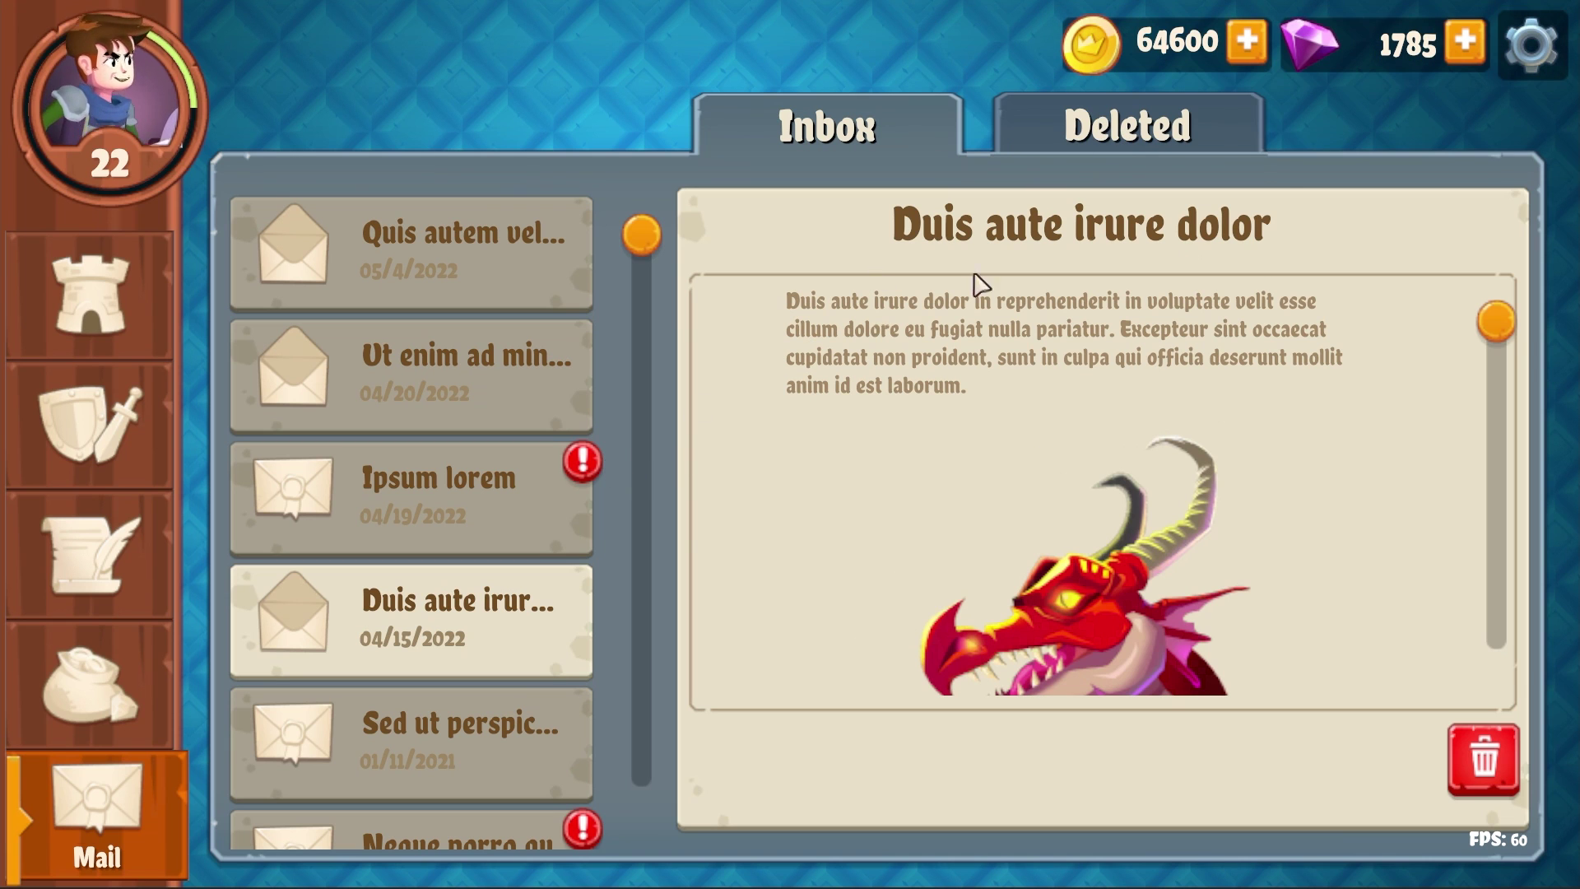
left_click(1488, 80)
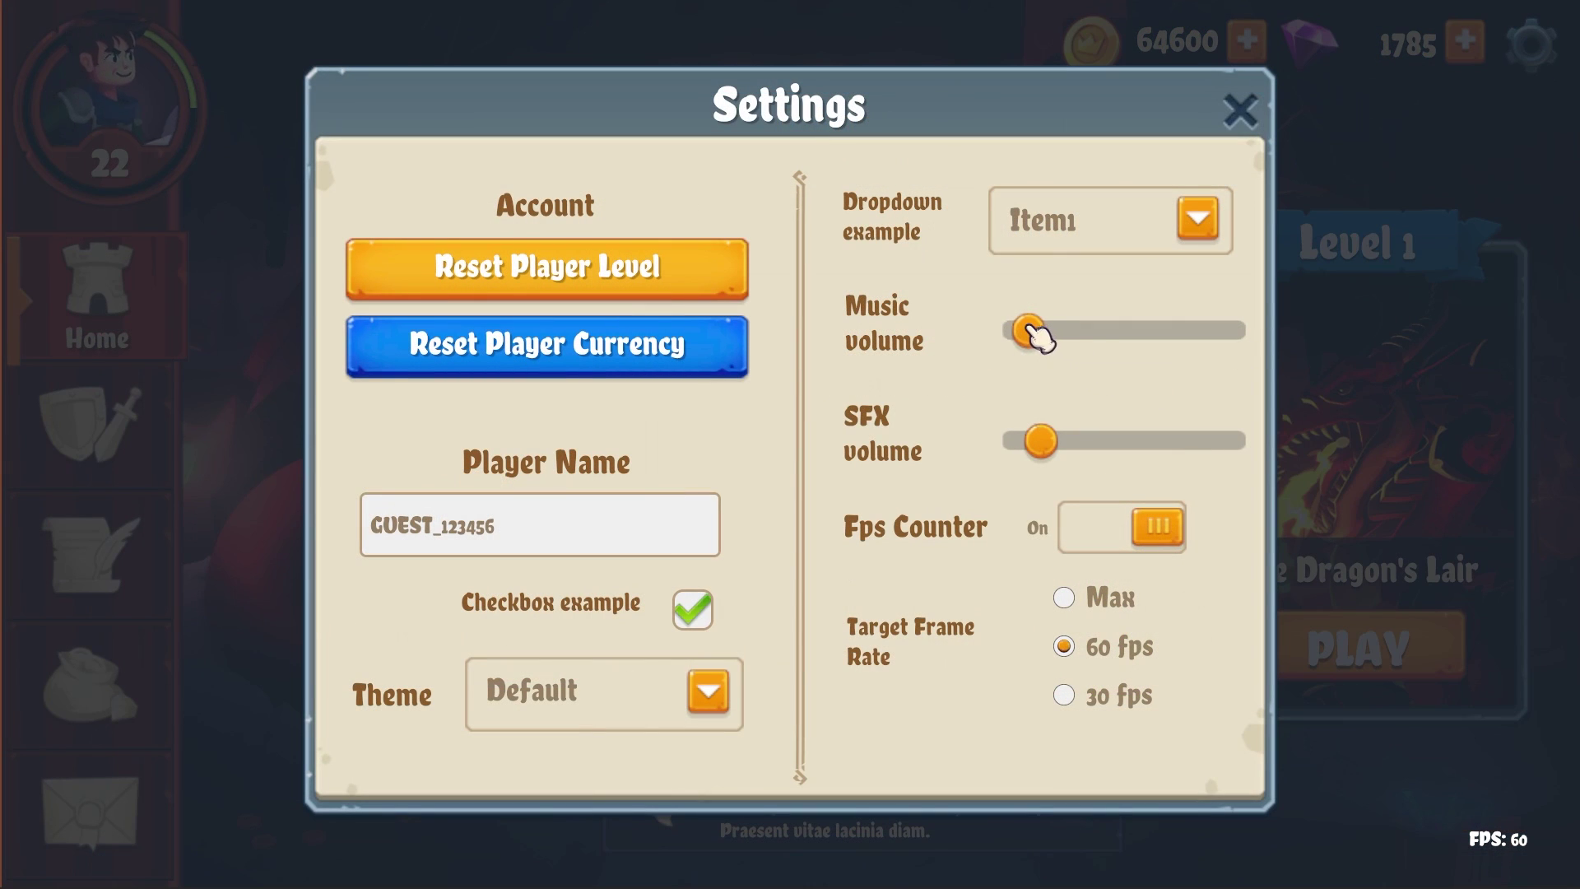
left_click_drag(1039, 337, 1029, 338)
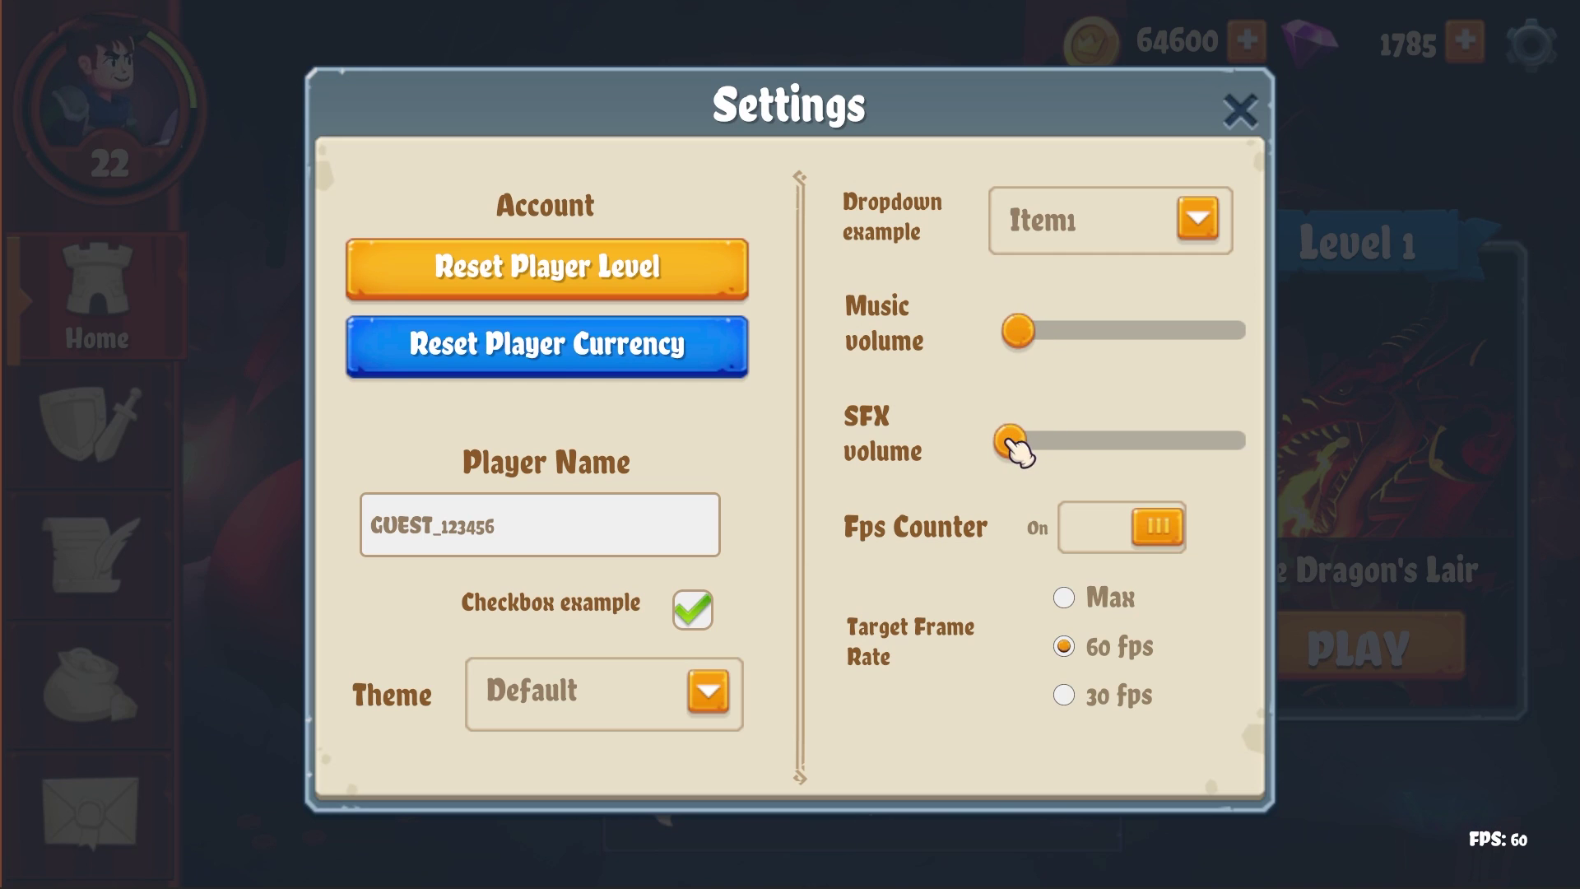
Try the Christmas theme, then switch the game's theme to Halloween.
left_click(713, 693)
left_click(698, 803)
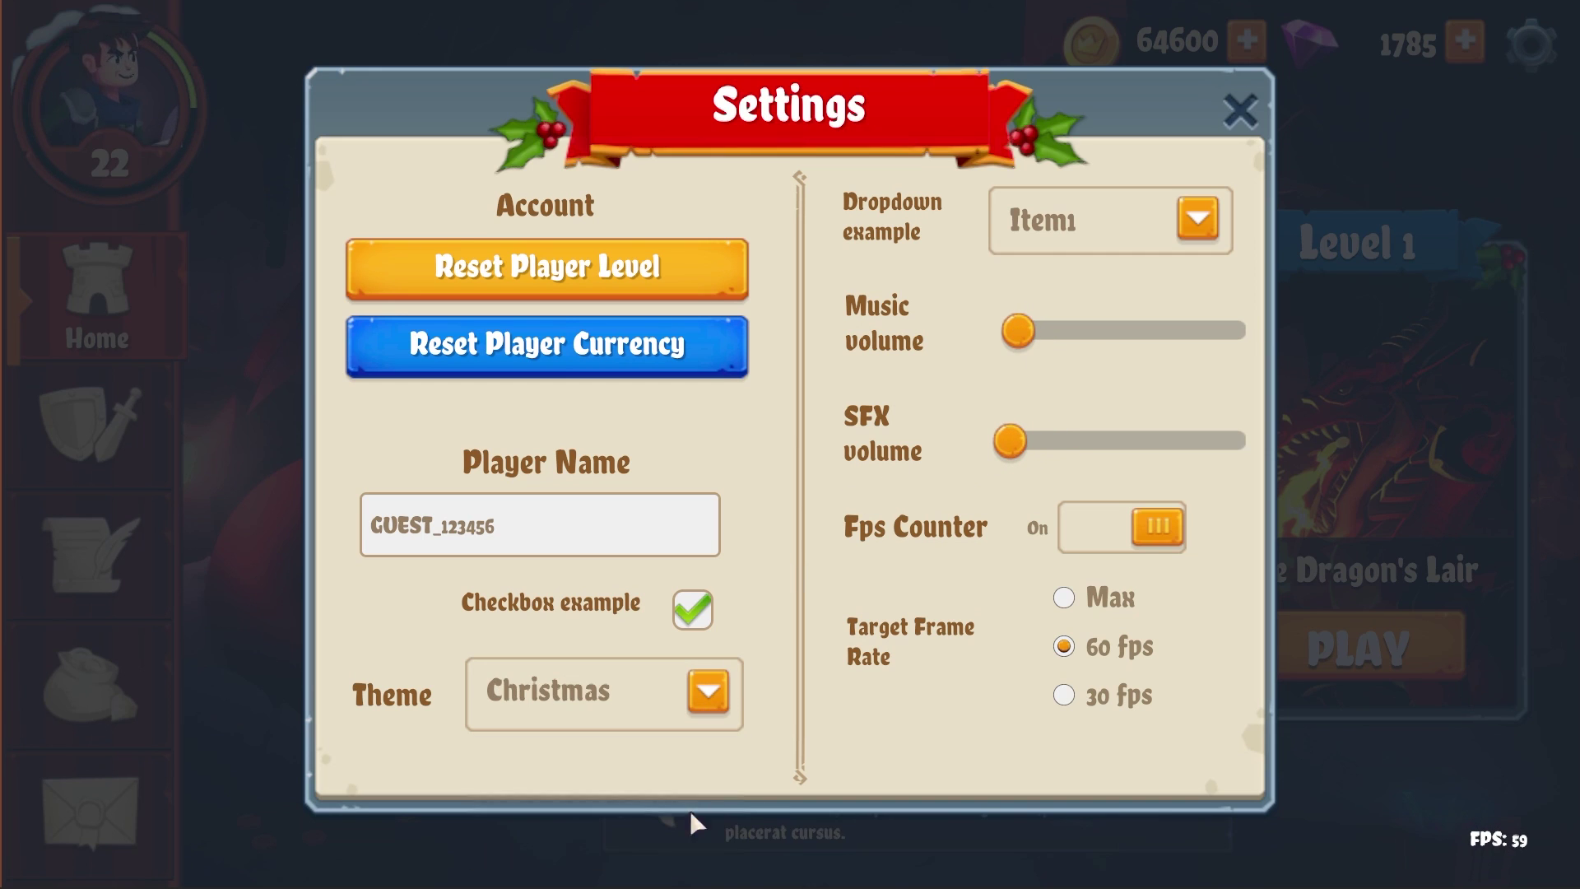
left_click(1242, 111)
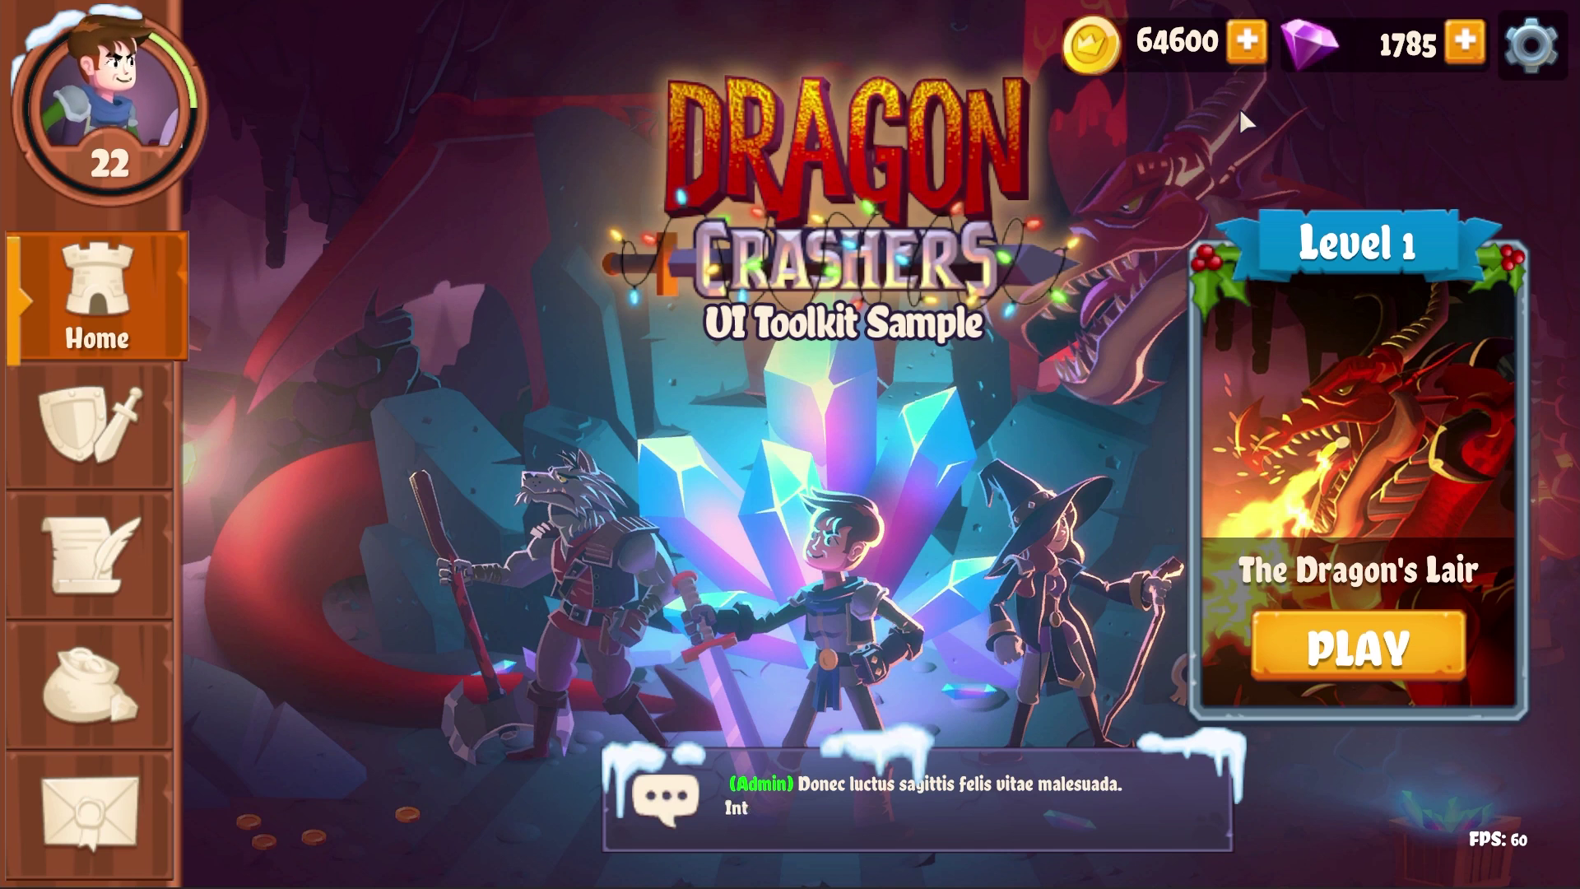
left_click(1529, 43)
left_click(708, 696)
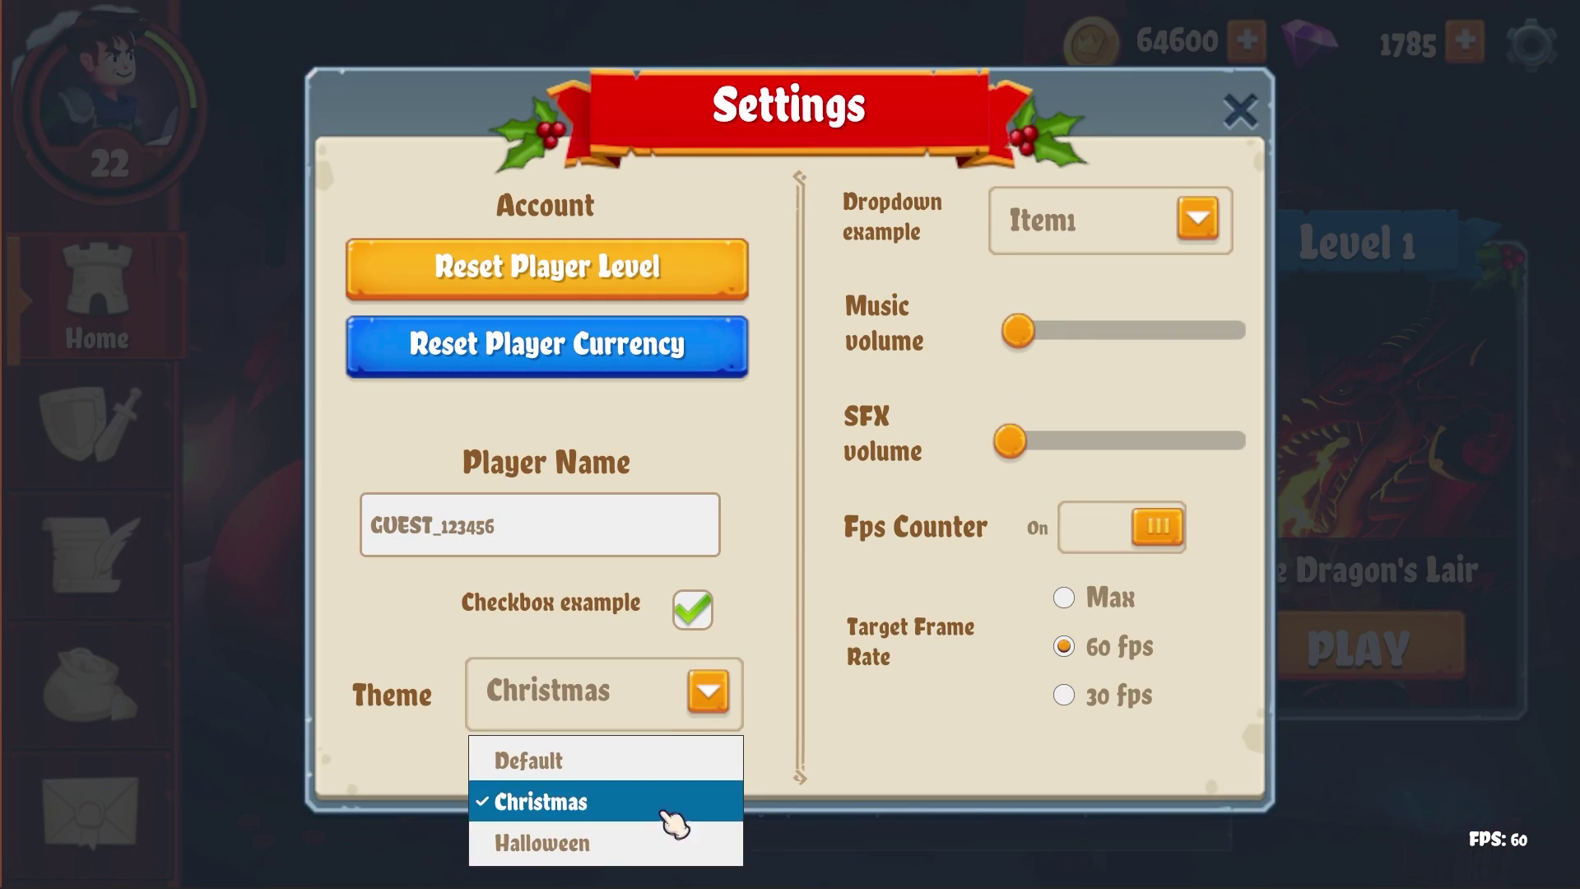
left_click(661, 838)
left_click(1241, 110)
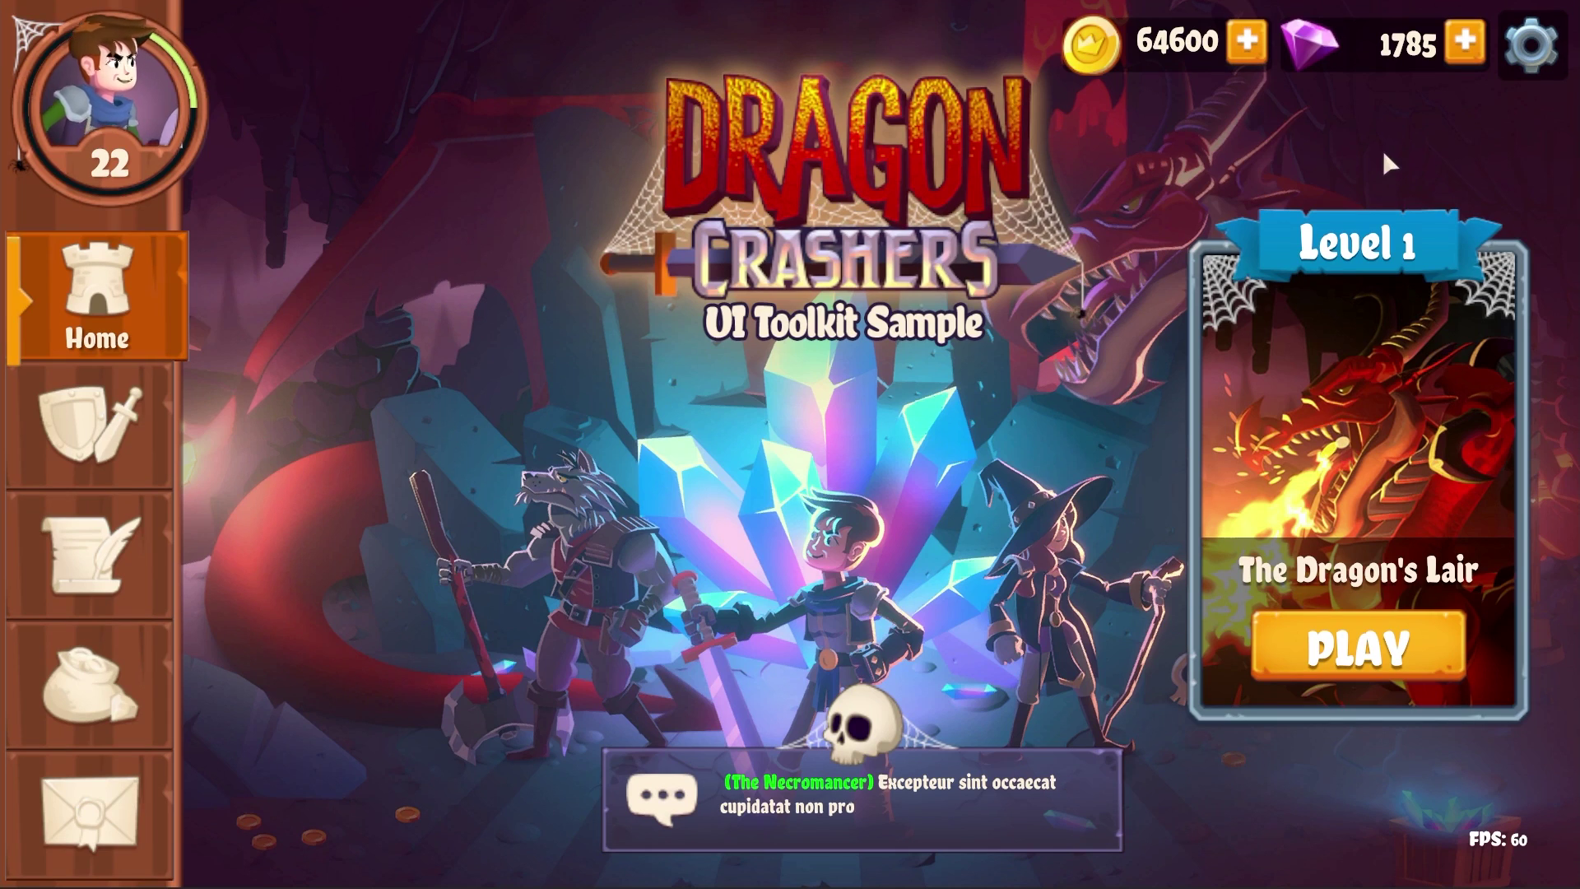
Toggle the FPS counter off and back on, then heal the warrior with a potion in battle.
left_click(1529, 43)
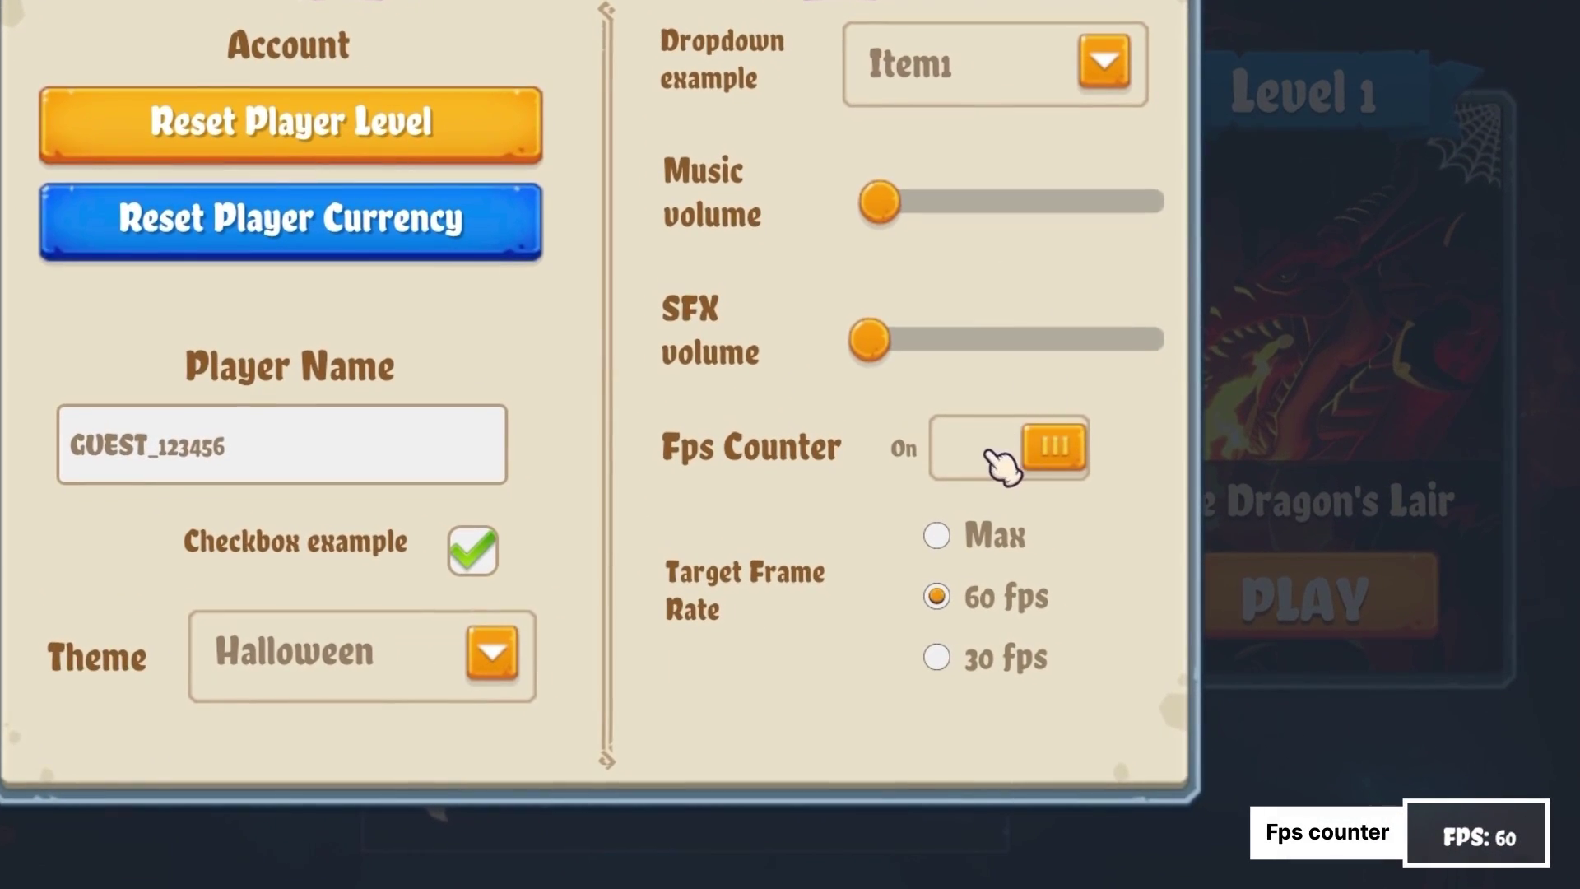
left_click(1002, 466)
left_click(1002, 466)
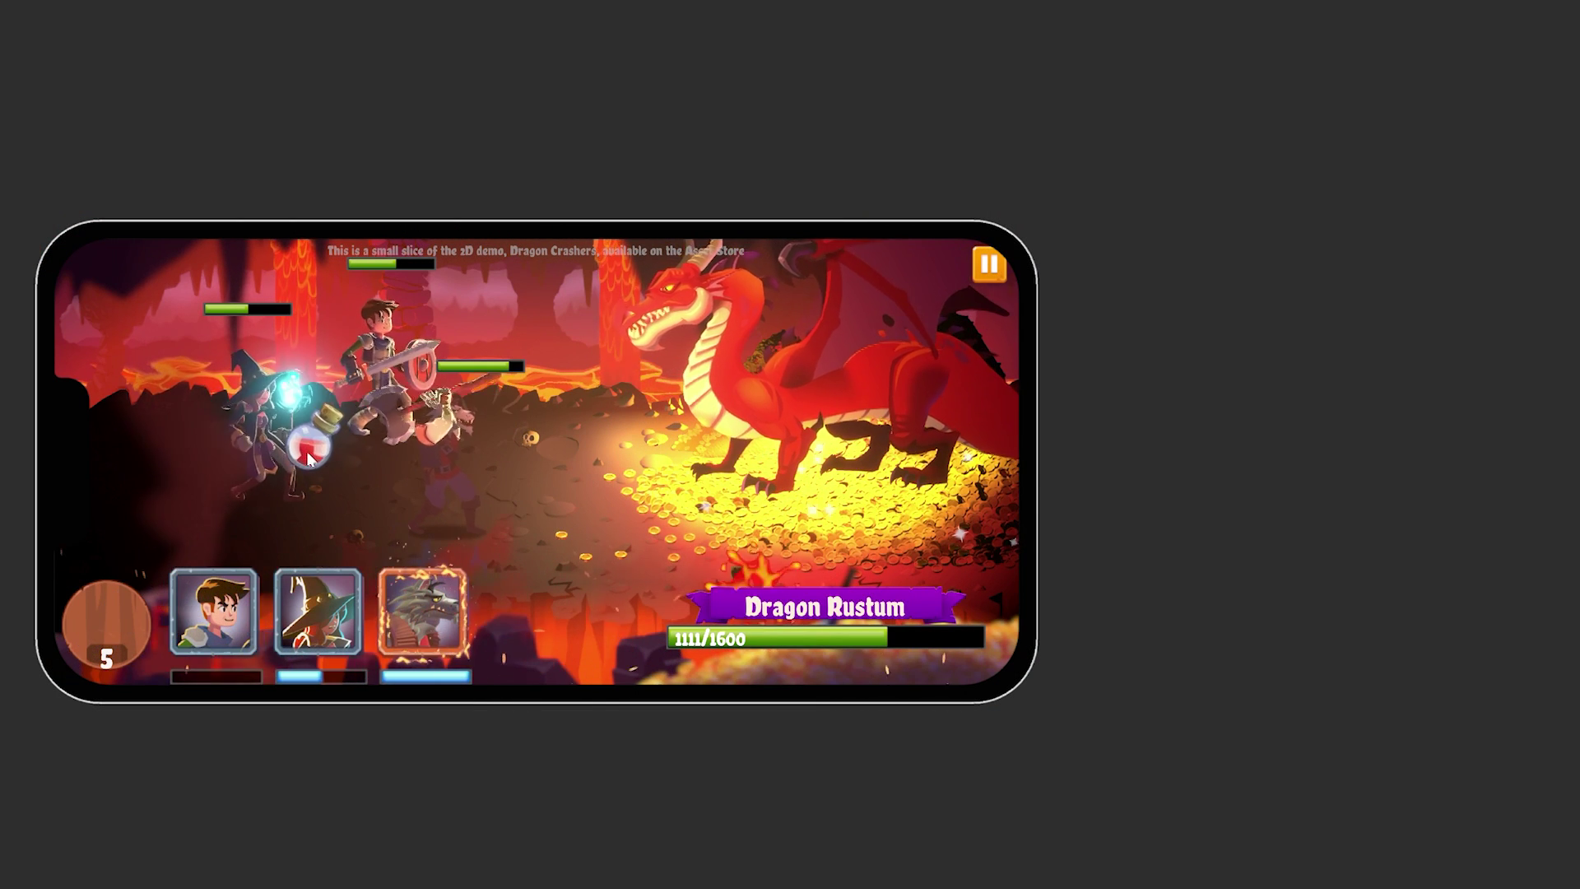
mouse_move(307, 456)
left_mouse_down()
mouse_move(244, 449)
mouse_move(407, 424)
mouse_move(362, 407)
left_mouse_up()
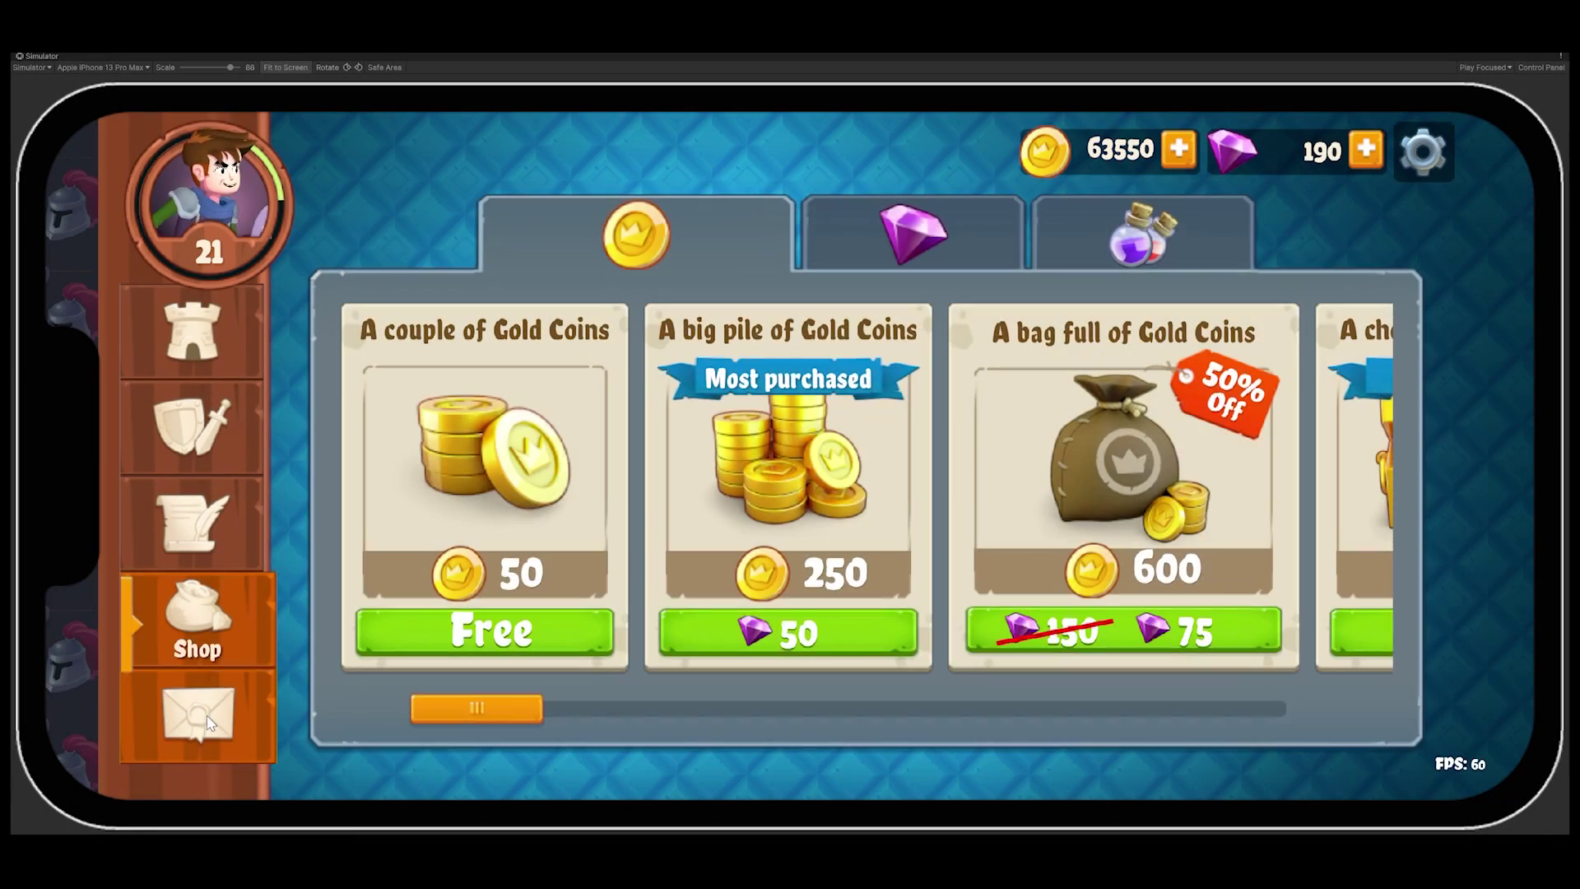
Show the Mail inbox on the simulated phone and rotate it to portrait.
left_click(204, 714)
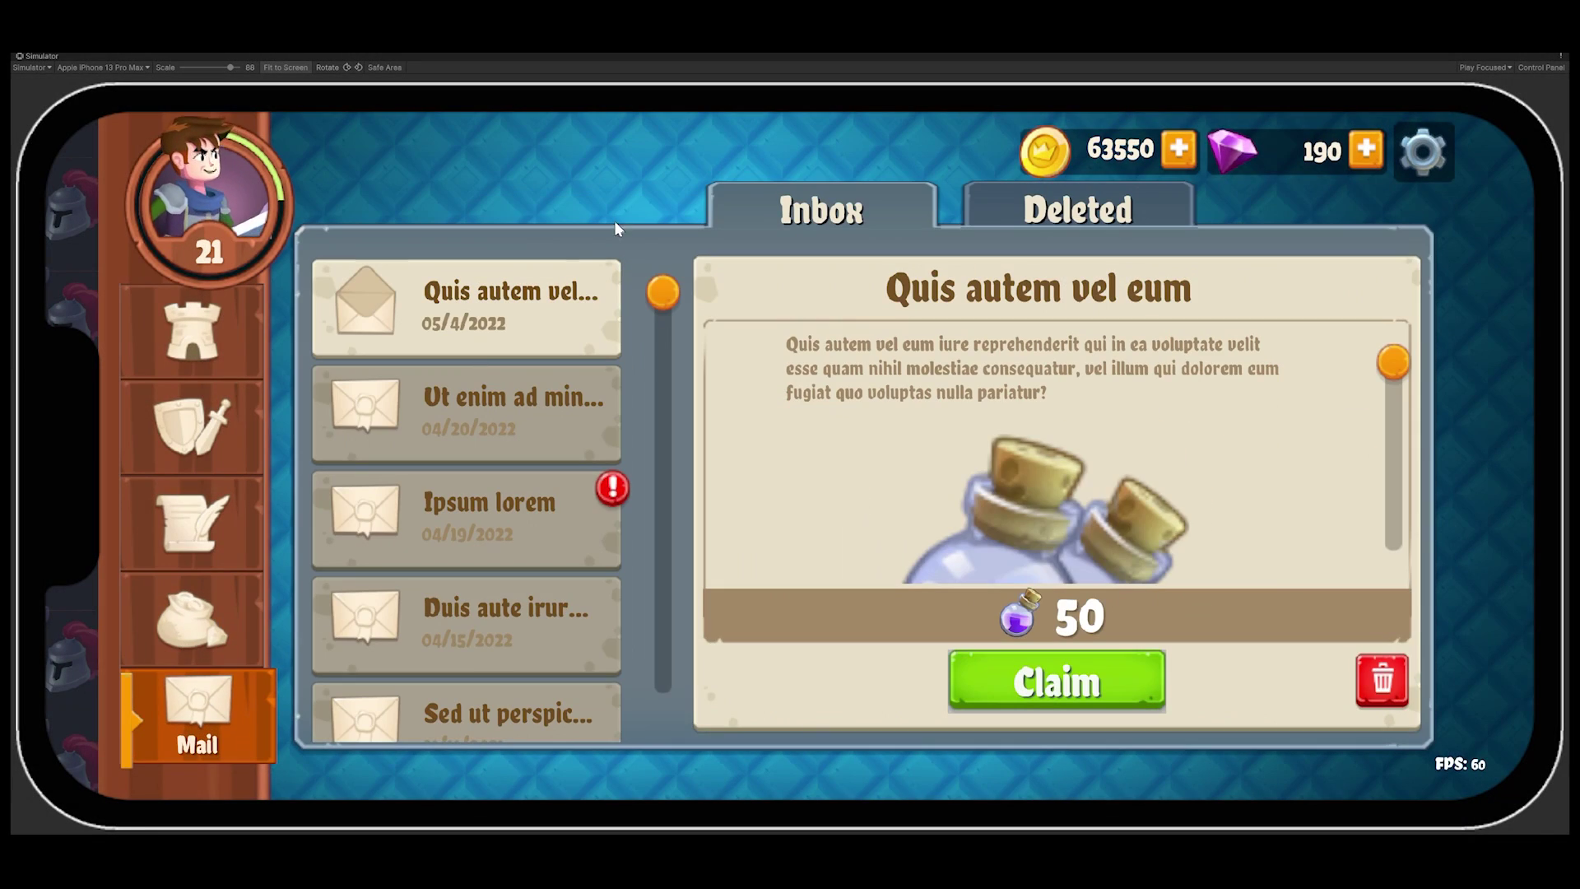
left_click(357, 68)
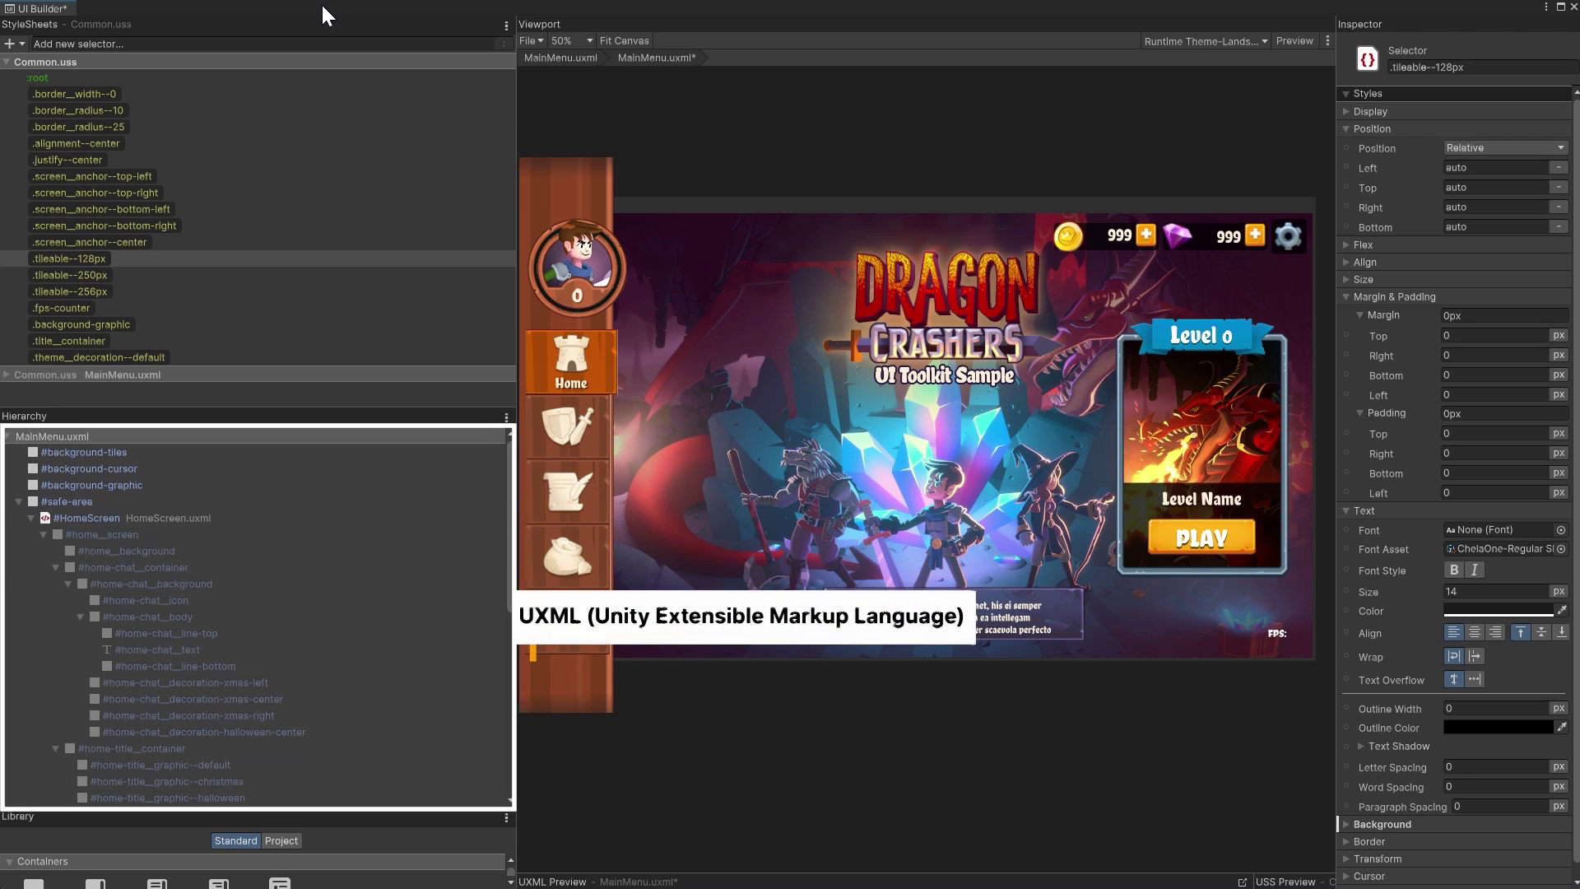
Inspect the .border__width--0 selector, then open the #HomeScreen instance via Open Instance in Isolation.
left_click(188, 92)
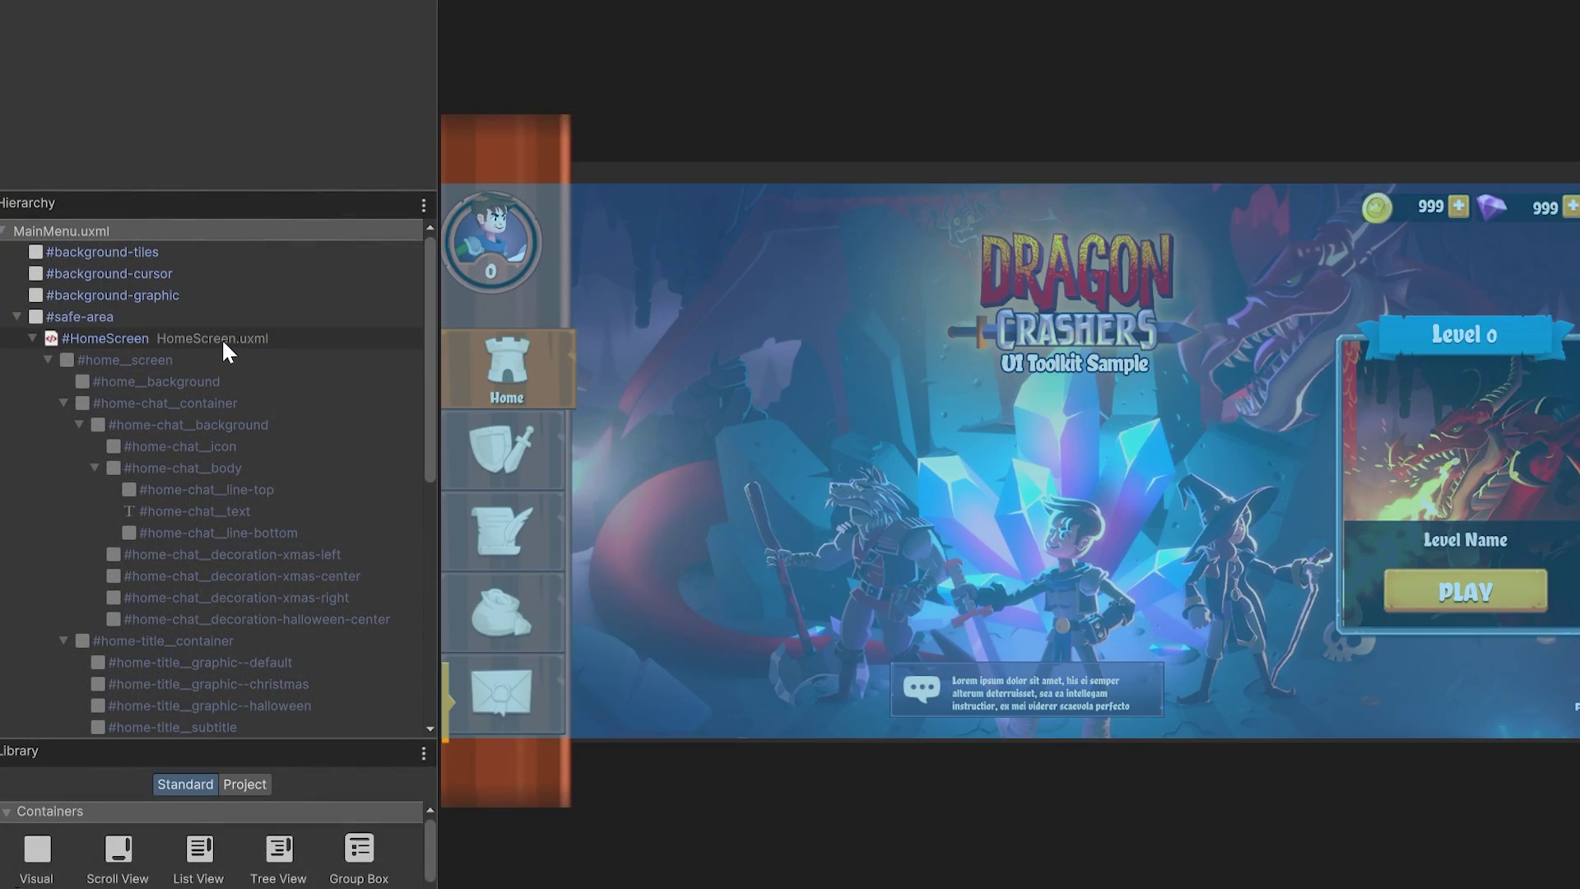
left_click(223, 342)
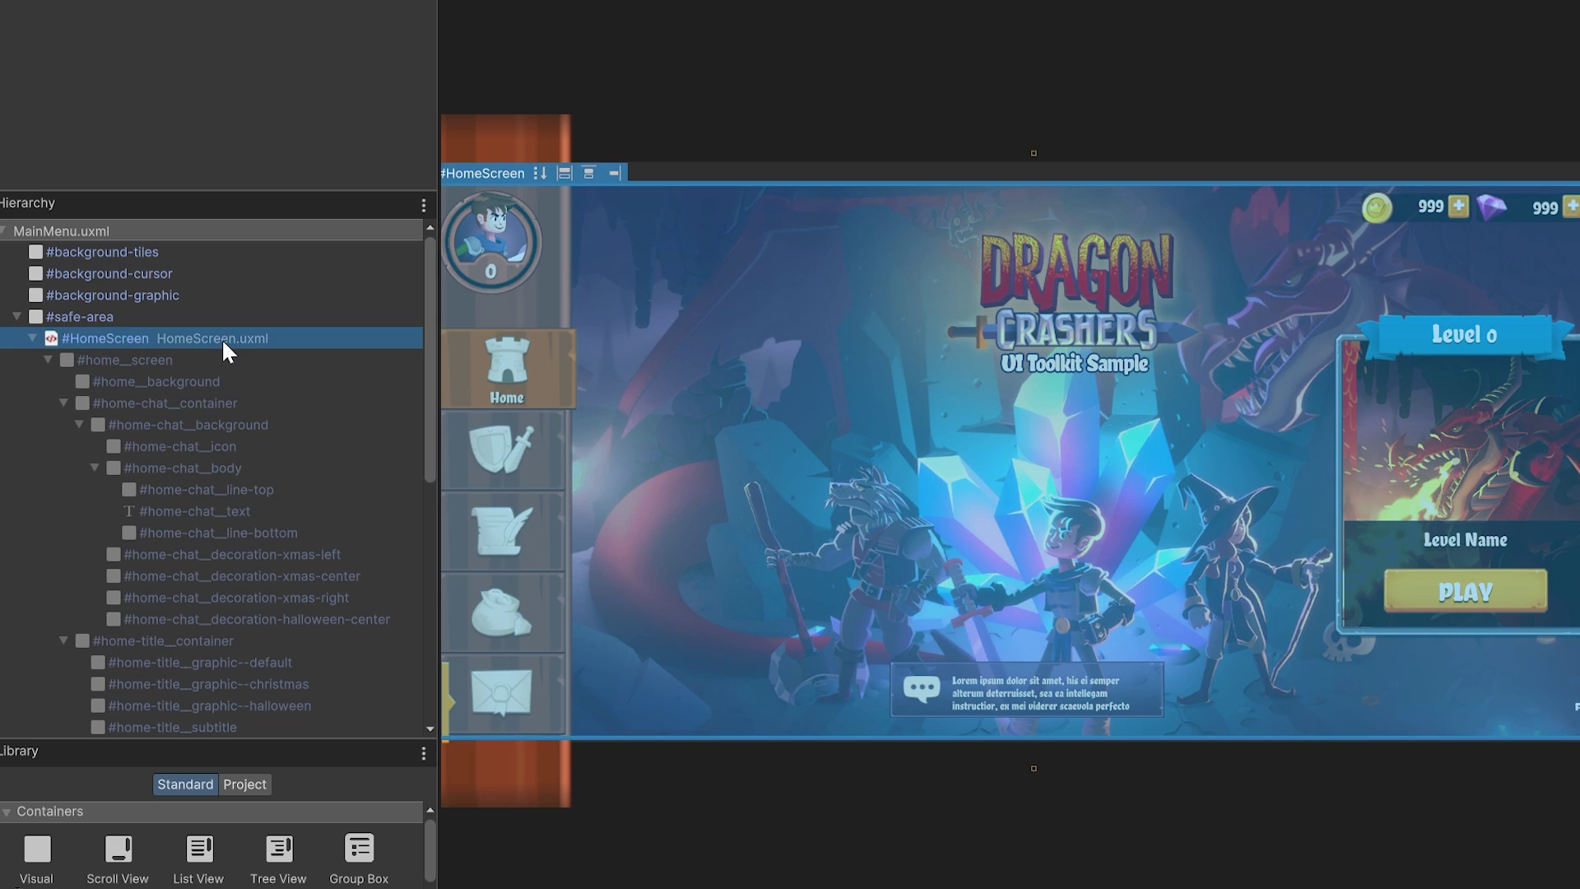
right_click(223, 342)
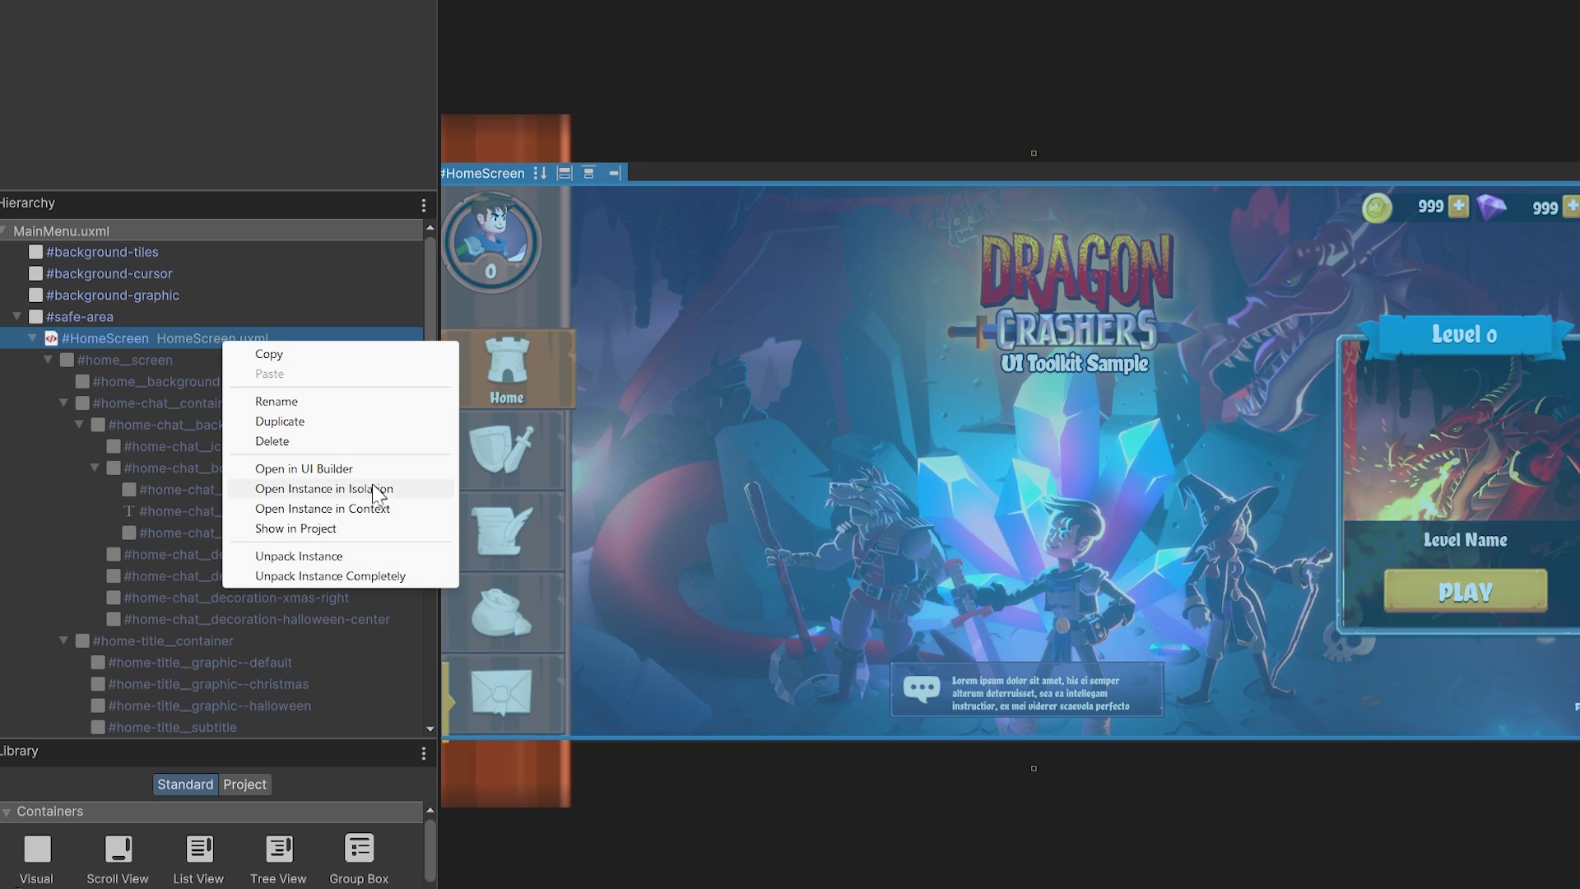
left_click(345, 489)
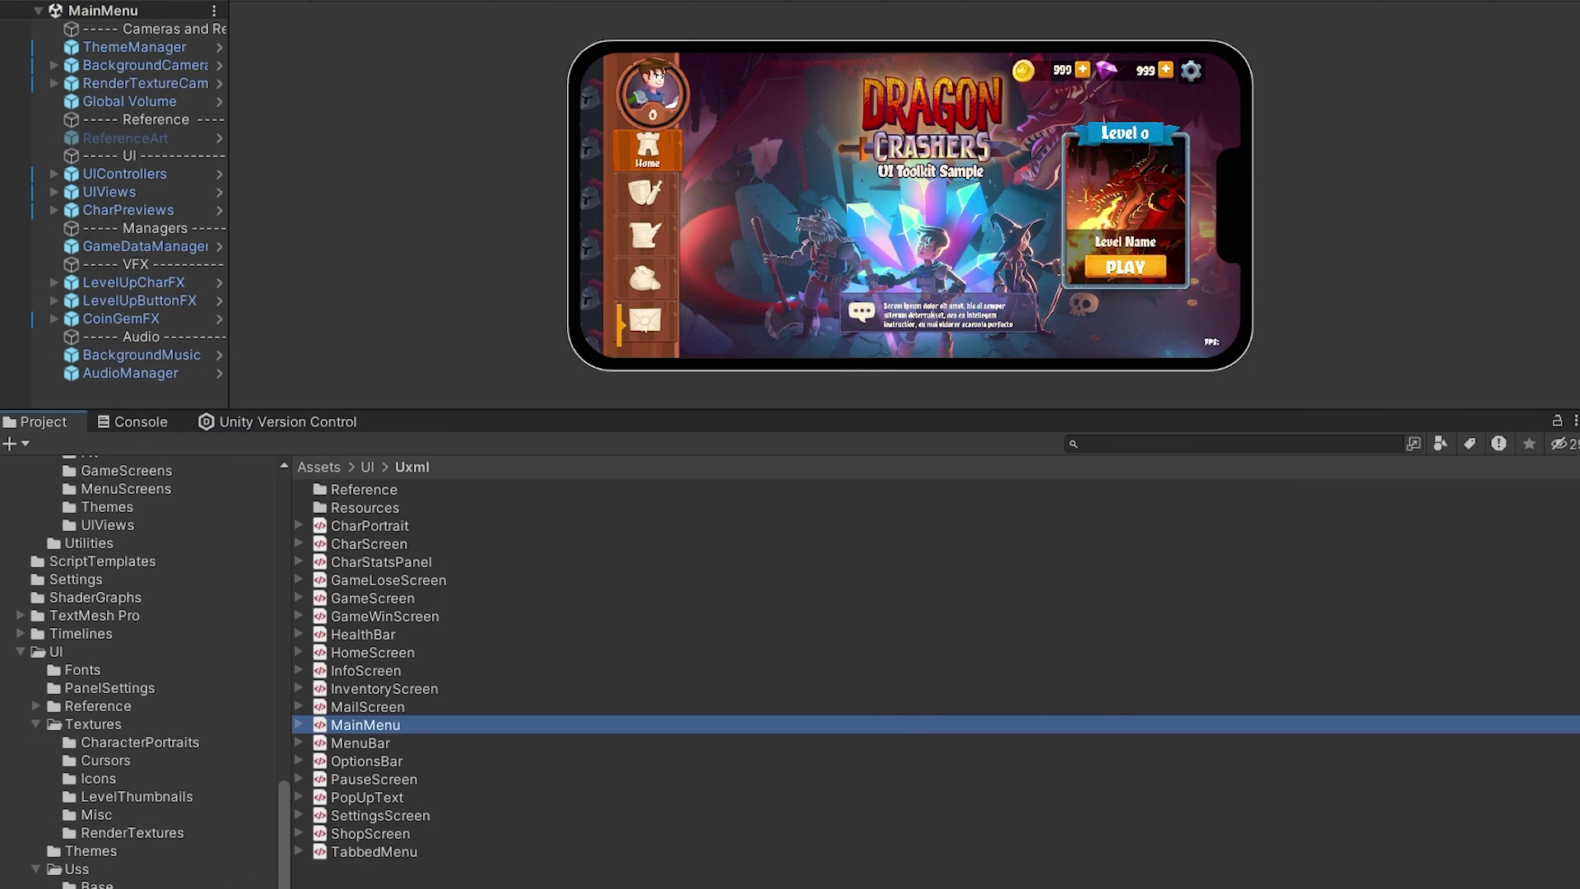
Apply .text__size--large from Text.uss to #home-play__level-button.
scroll(935, 670, "up", 5, "ctrl")
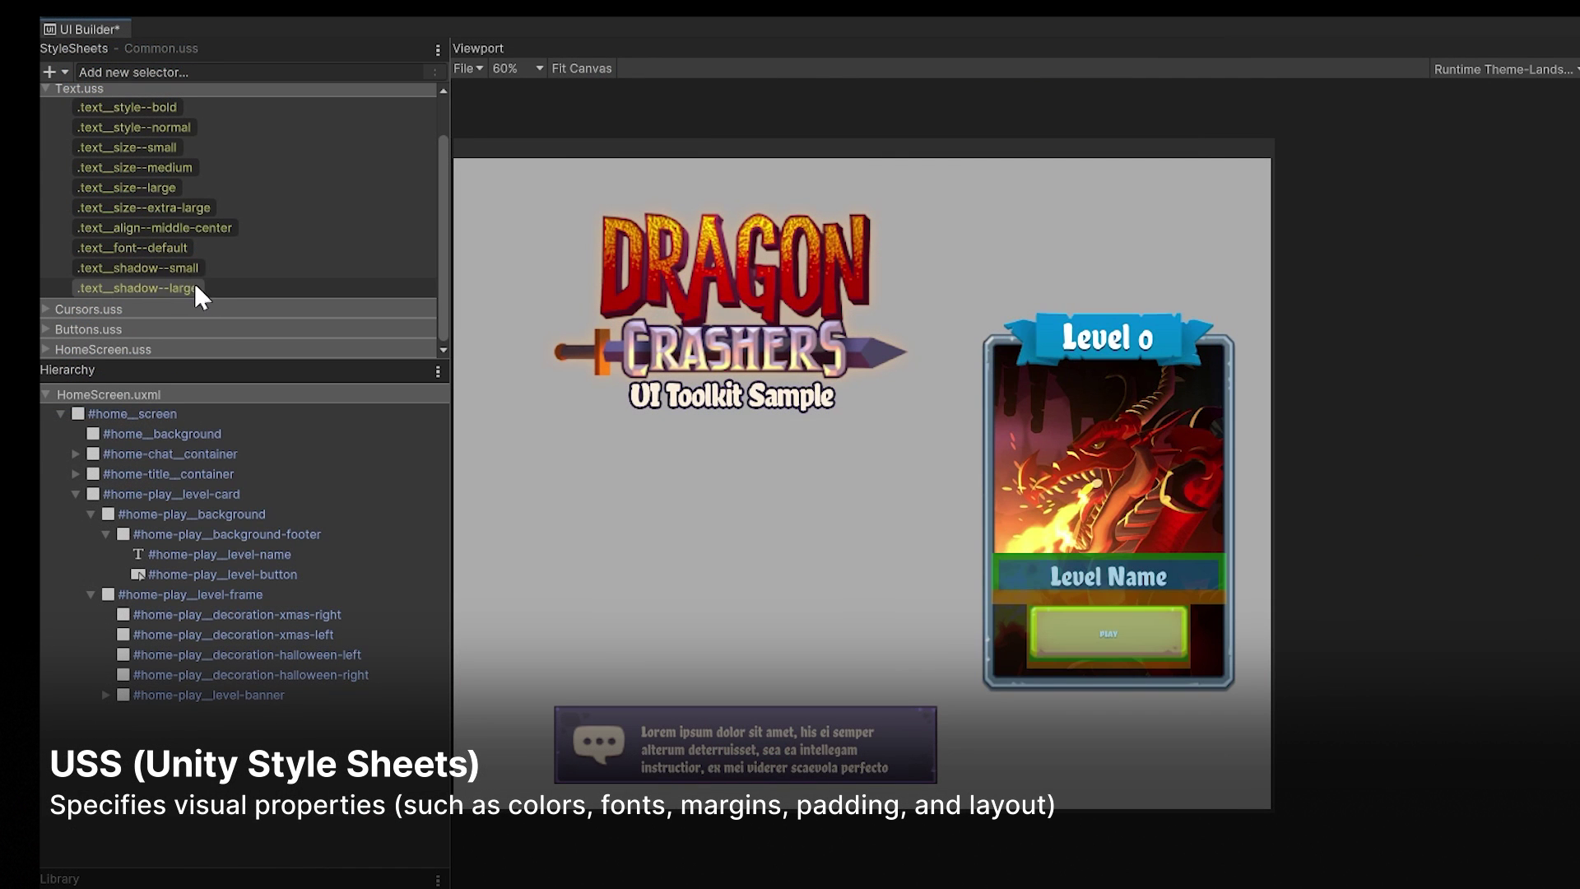
left_click(163, 190)
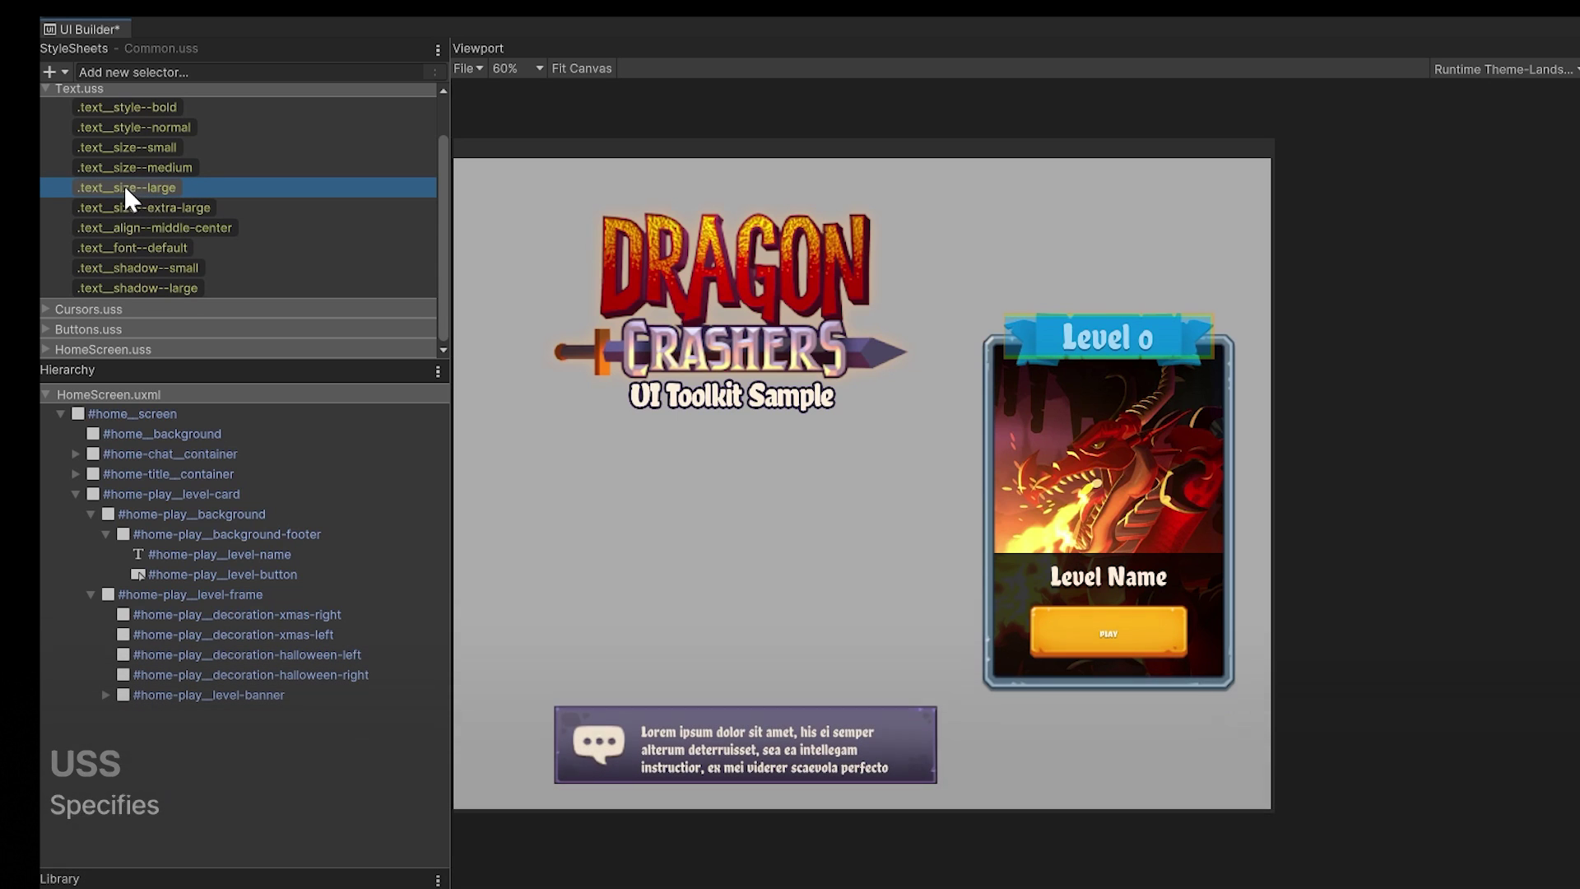
left_click_drag(126, 187, 245, 570)
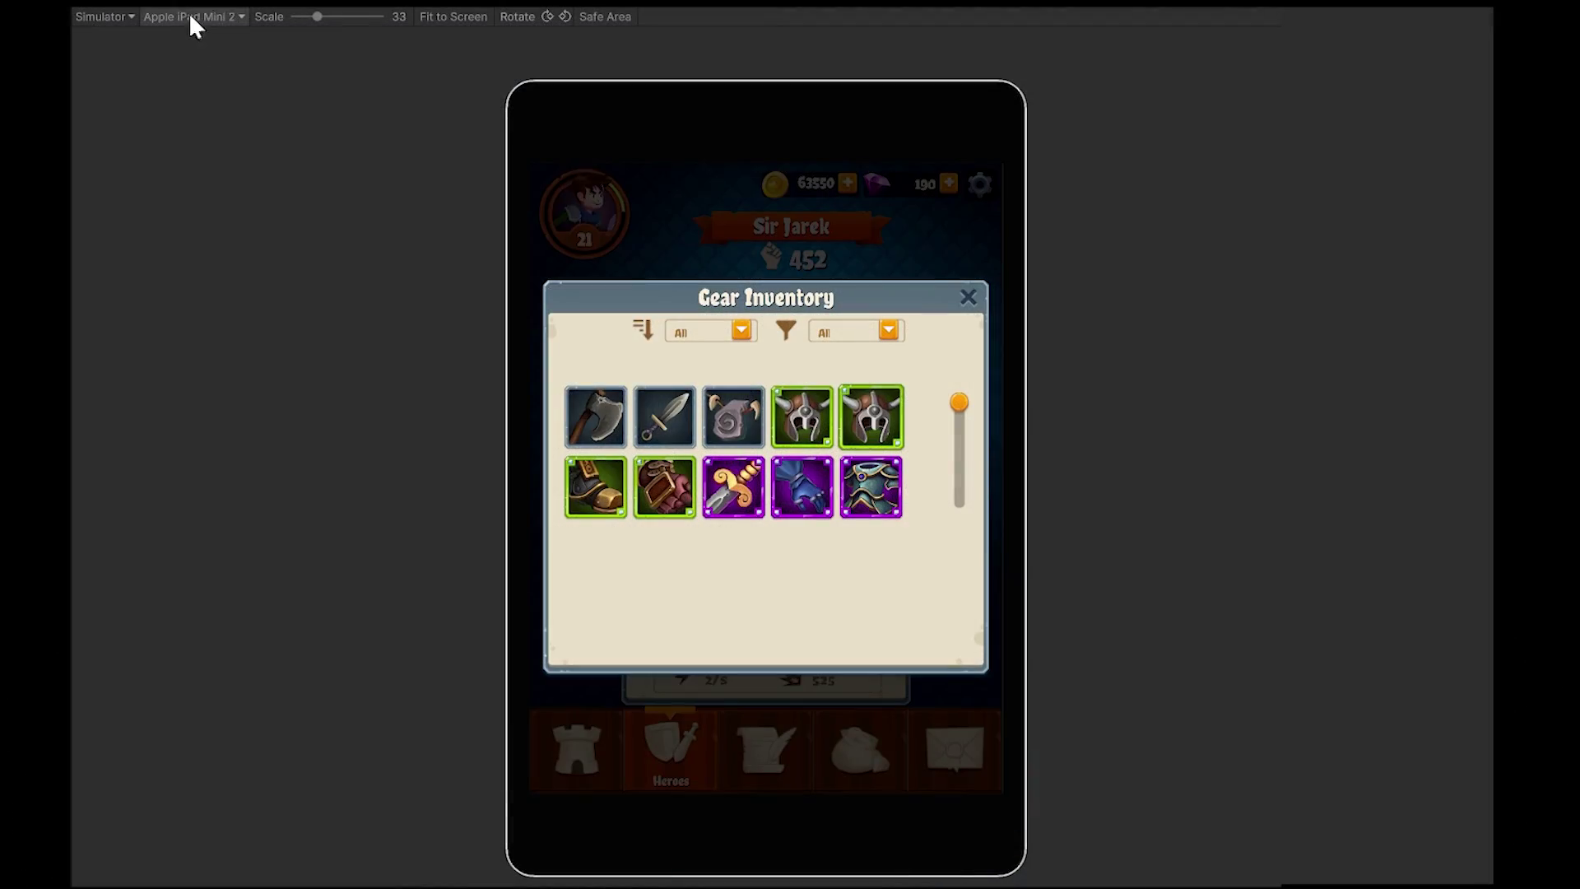
Simulate the screen on iPhone 12 Pro, iPhone 8 Plus and Samsung Galaxy Note8.
left_click(190, 16)
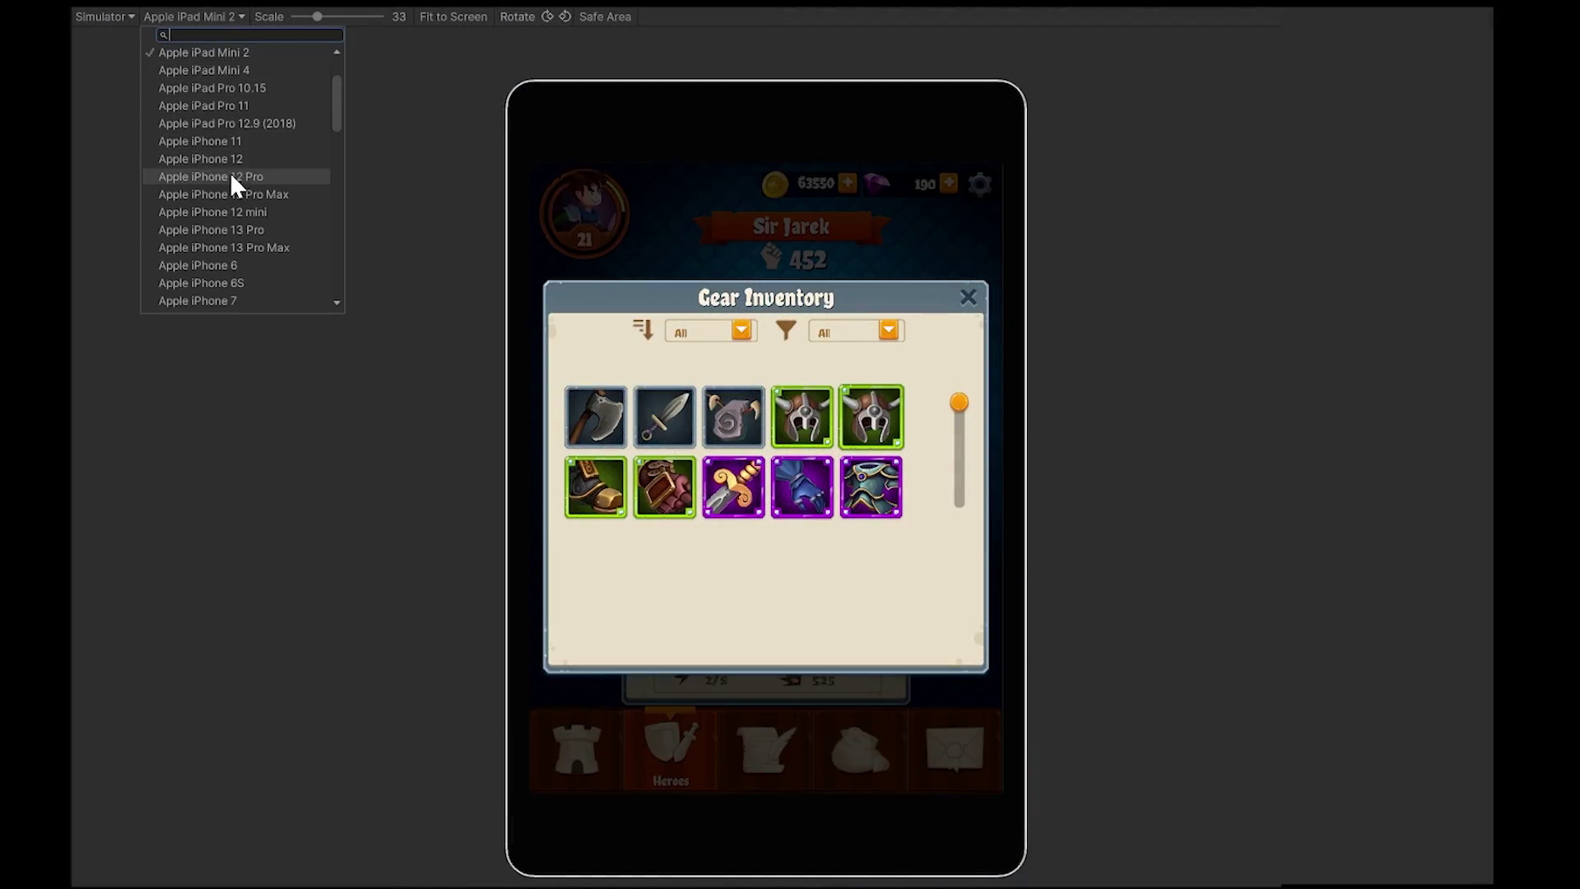
left_click(229, 172)
left_click(190, 16)
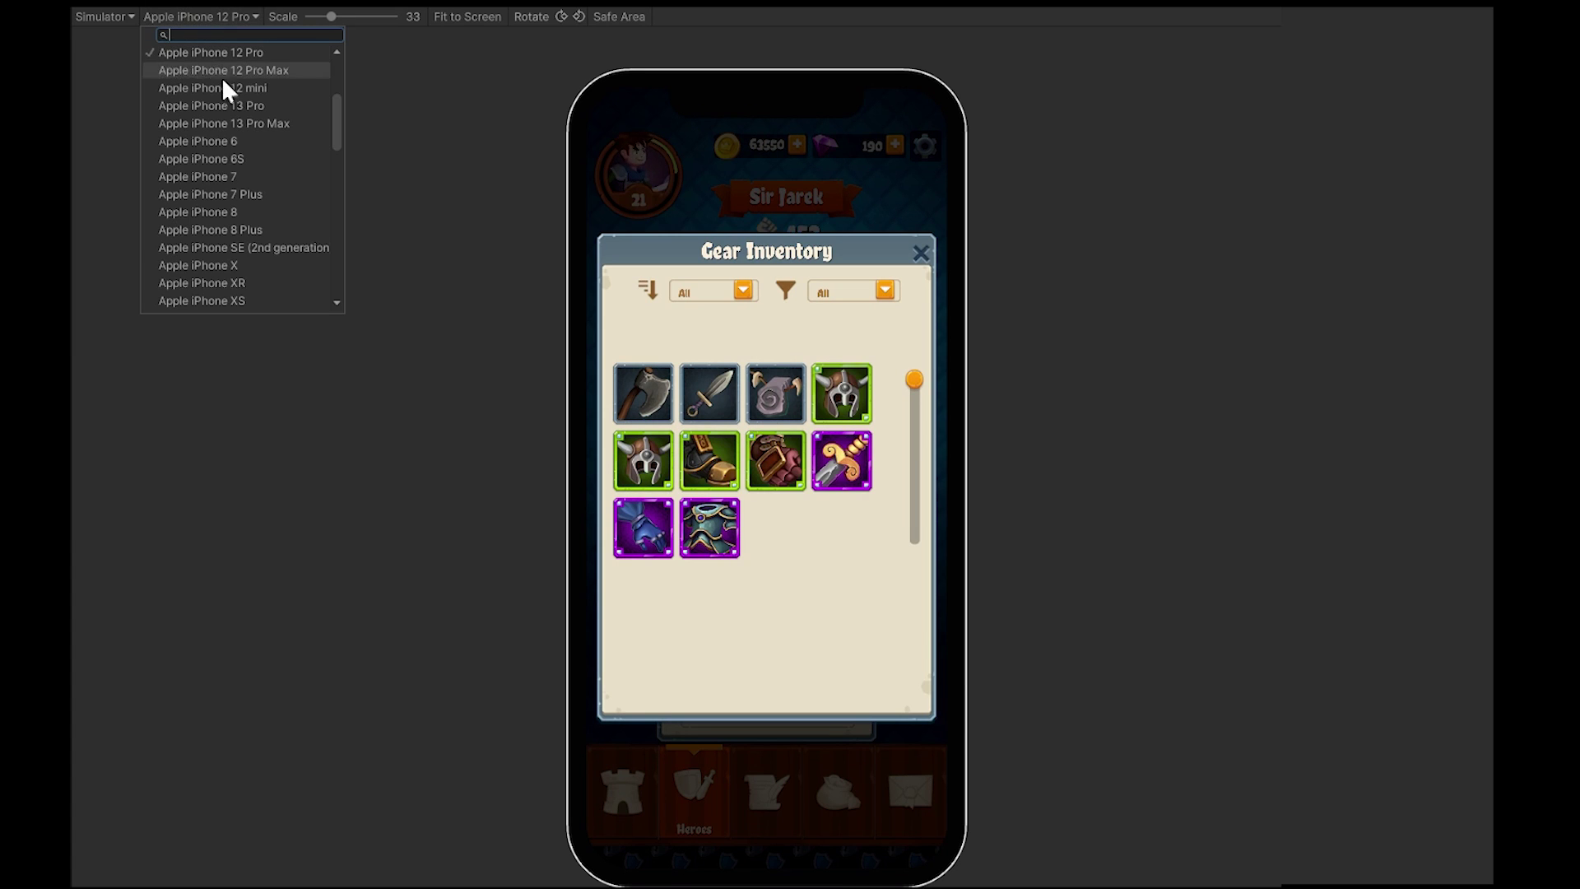
left_click(250, 231)
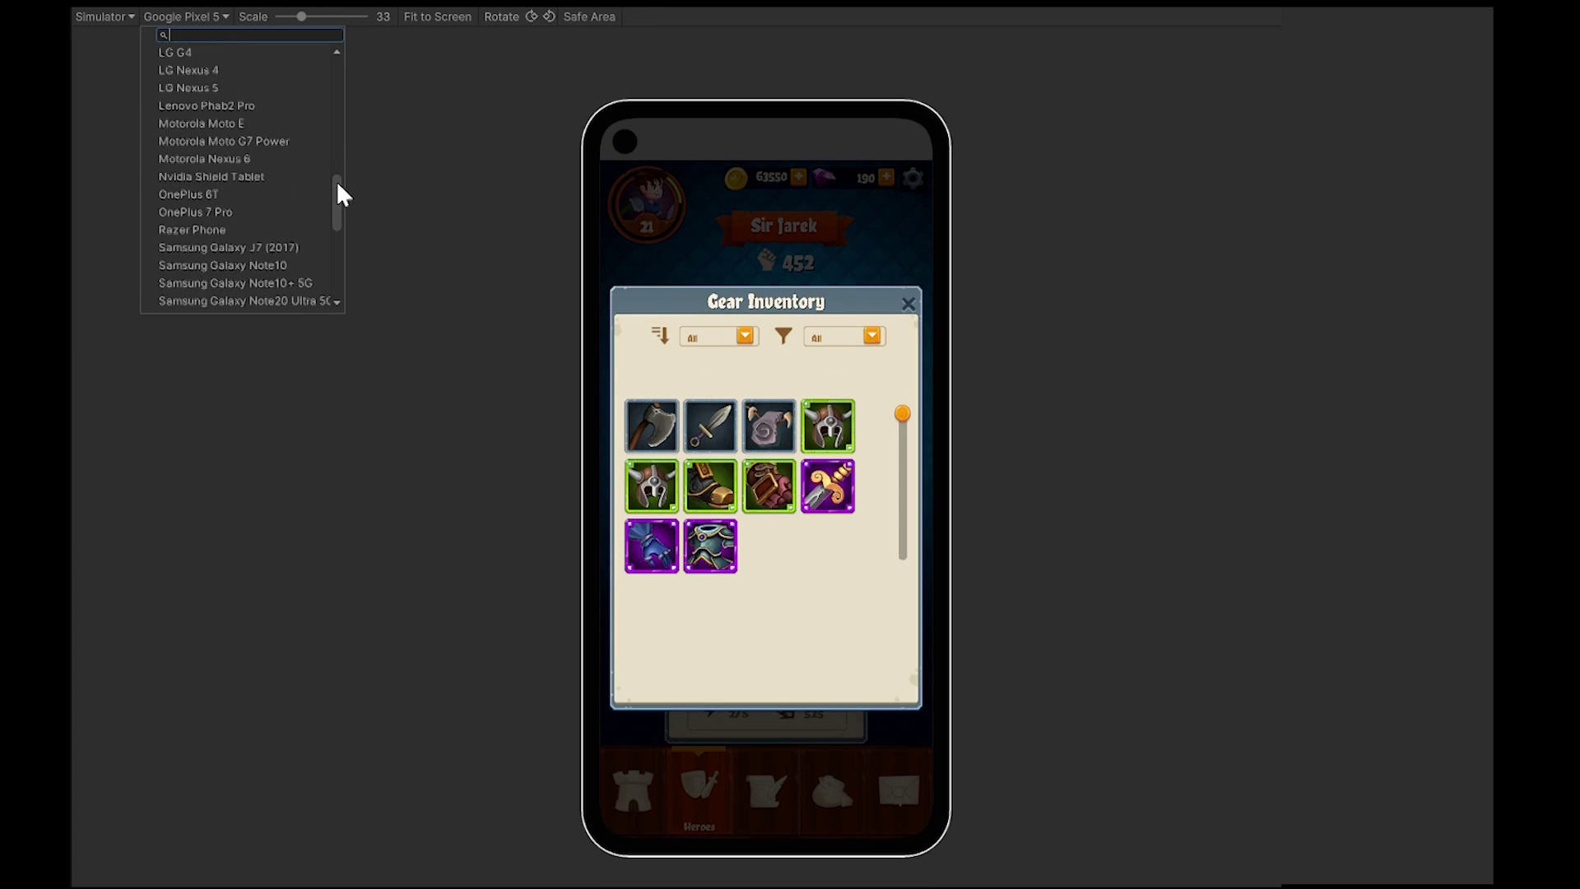
left_click_drag(337, 179, 337, 187)
left_click(305, 273)
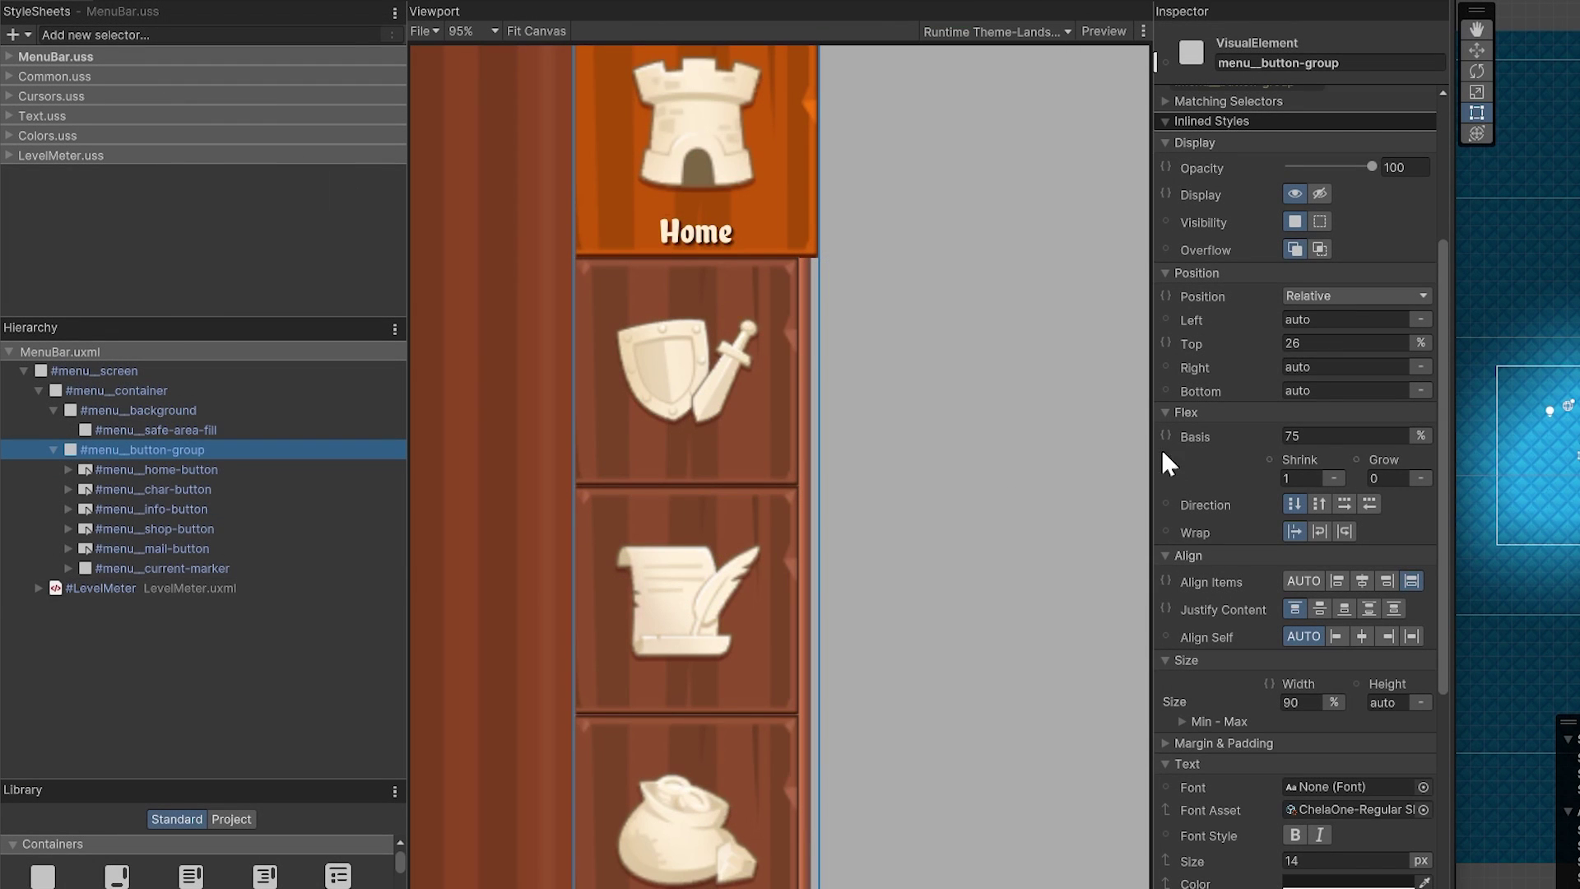
Set the button group's flex basis unit, then view the Button, Scroller, Toggle, RadioButton and Label samples.
left_click(1421, 436)
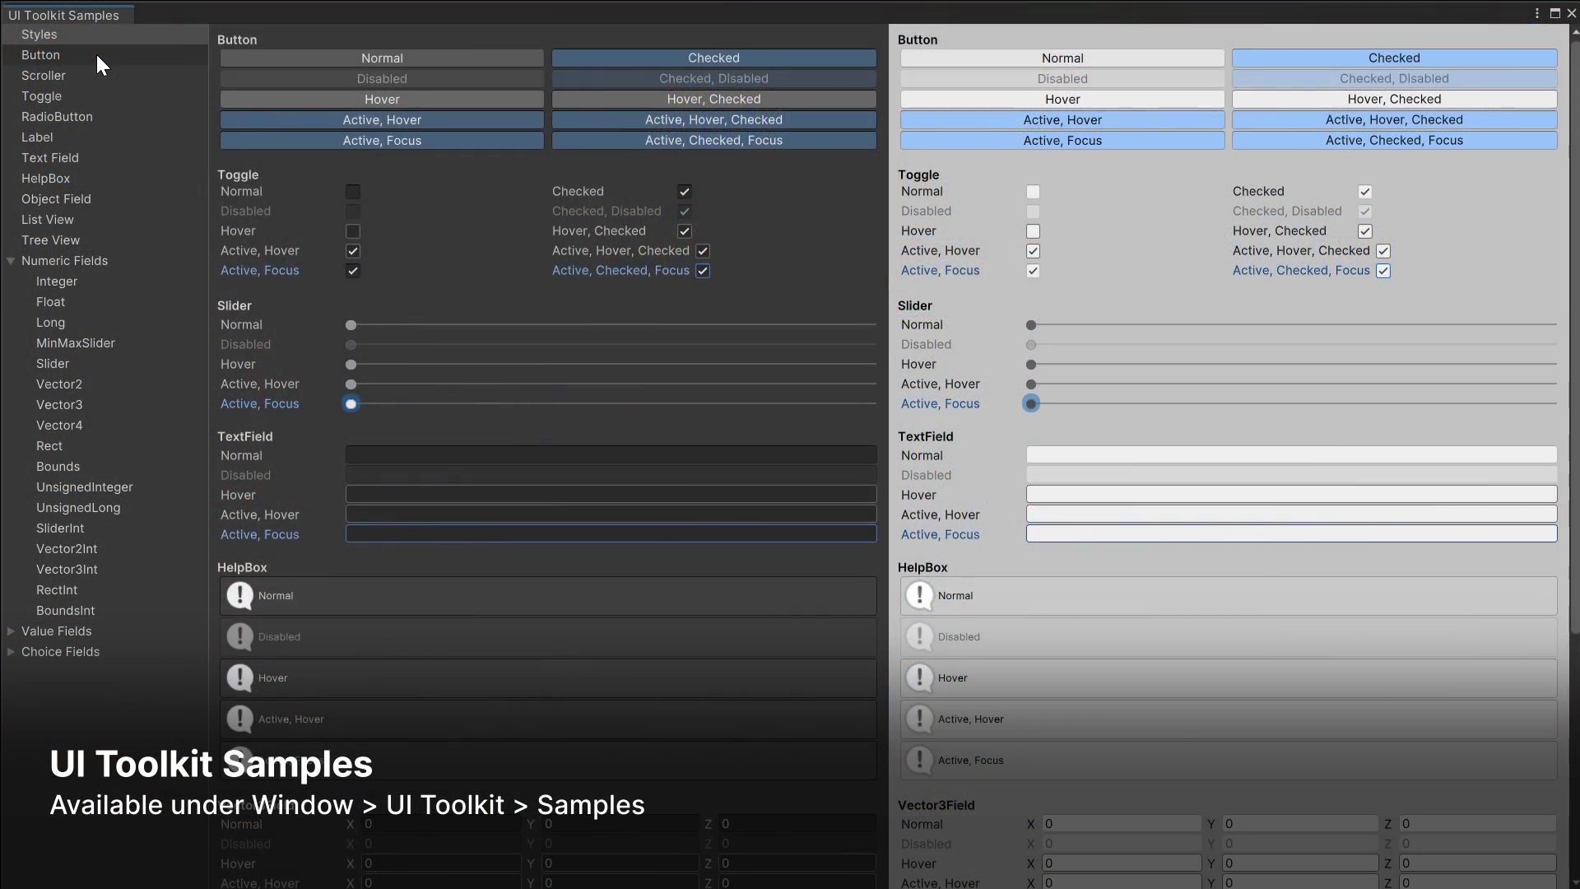
left_click(96, 54)
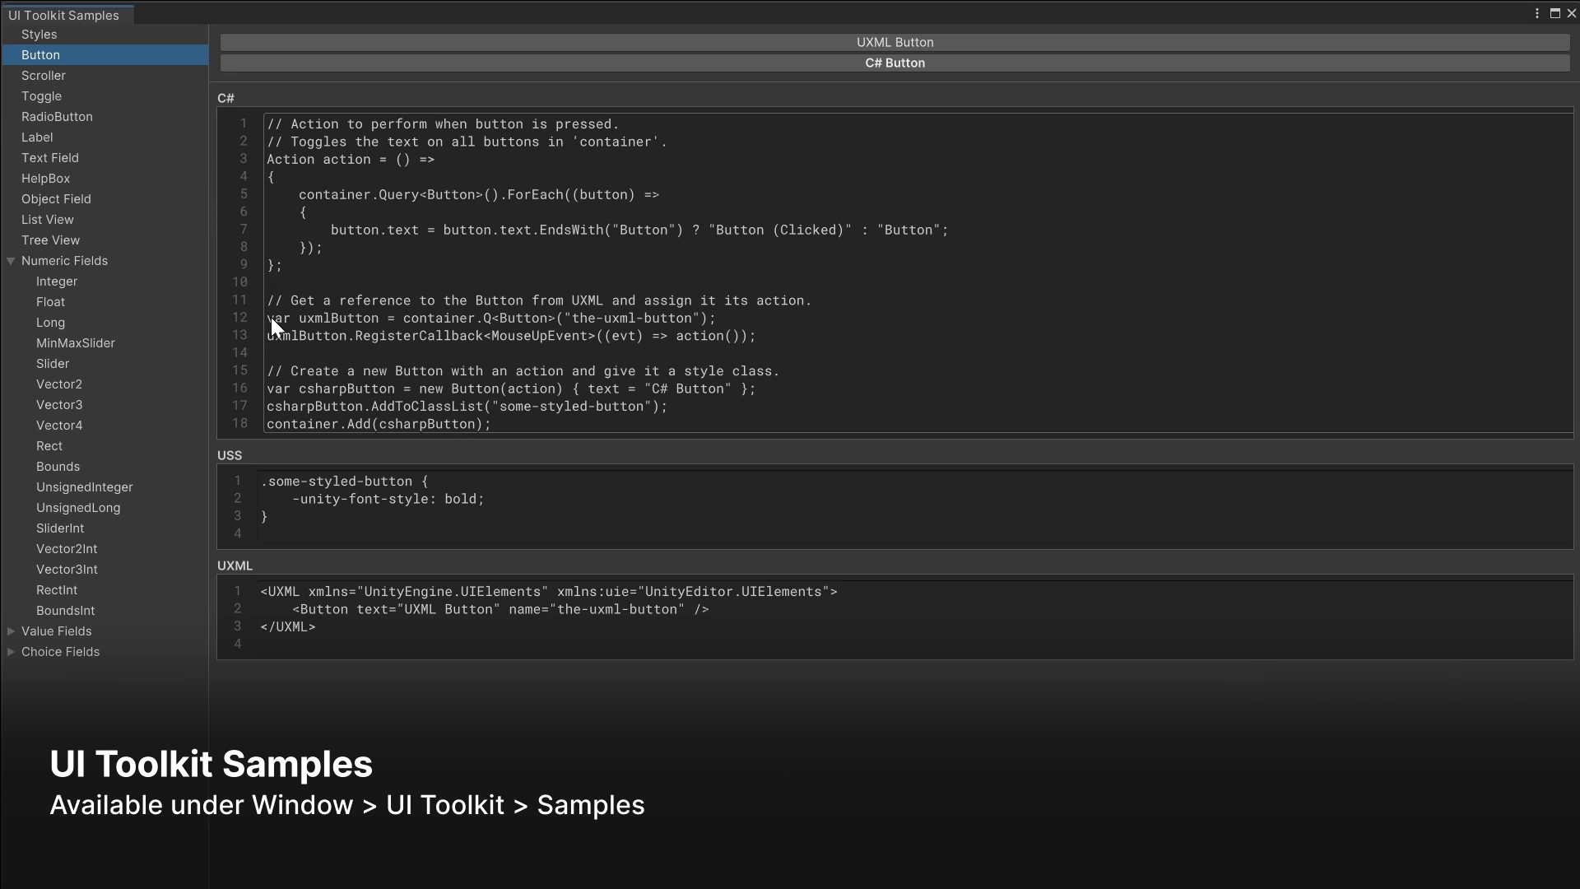
left_click(92, 77)
left_click(87, 94)
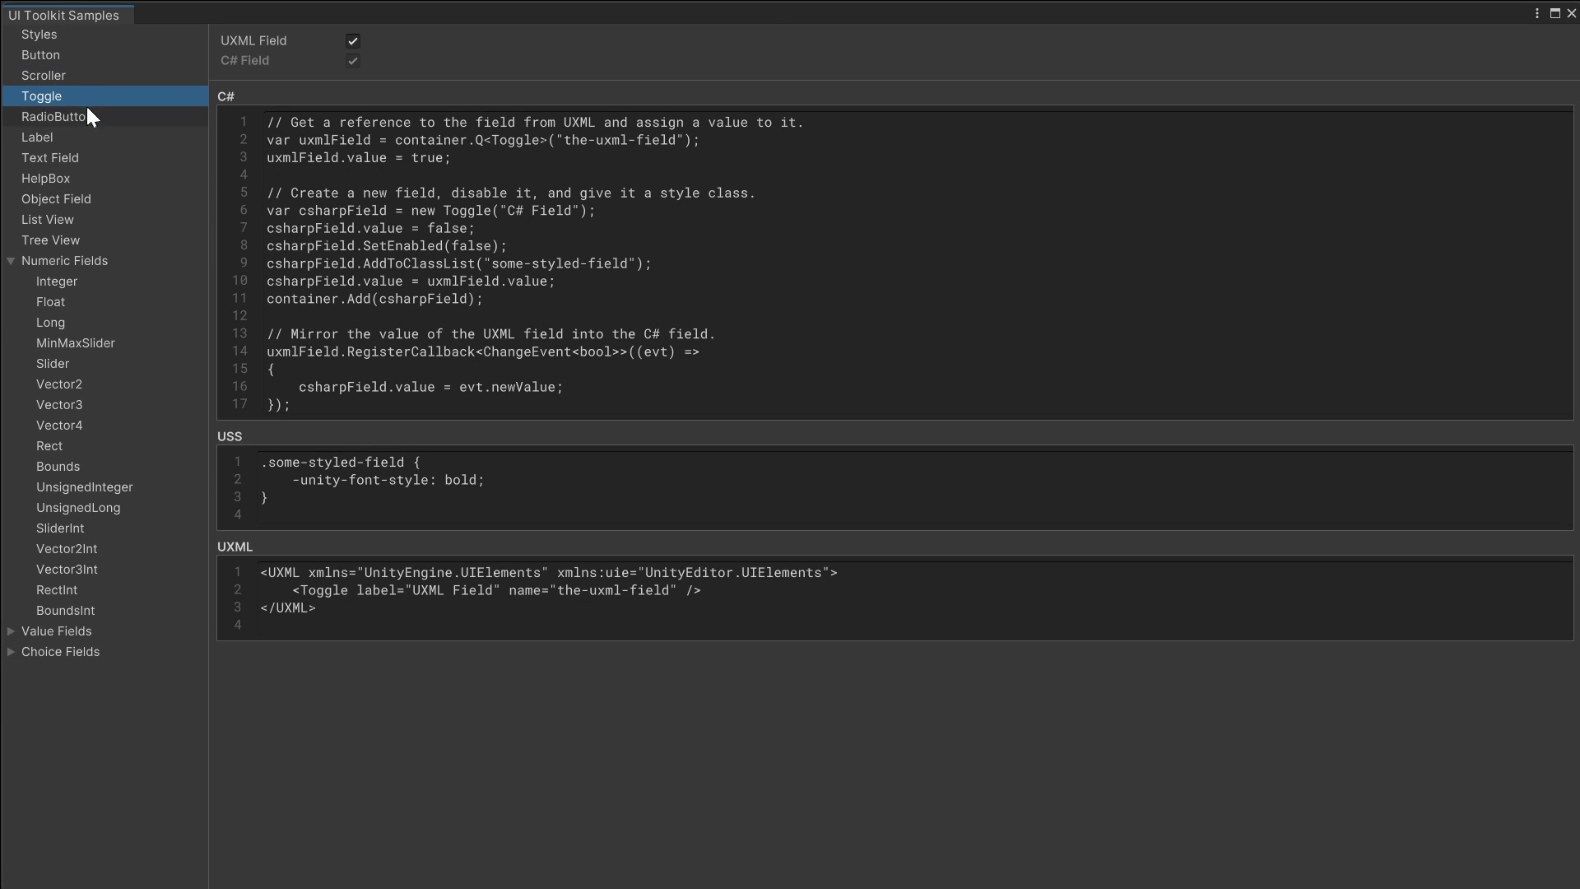
left_click(86, 117)
left_click(85, 140)
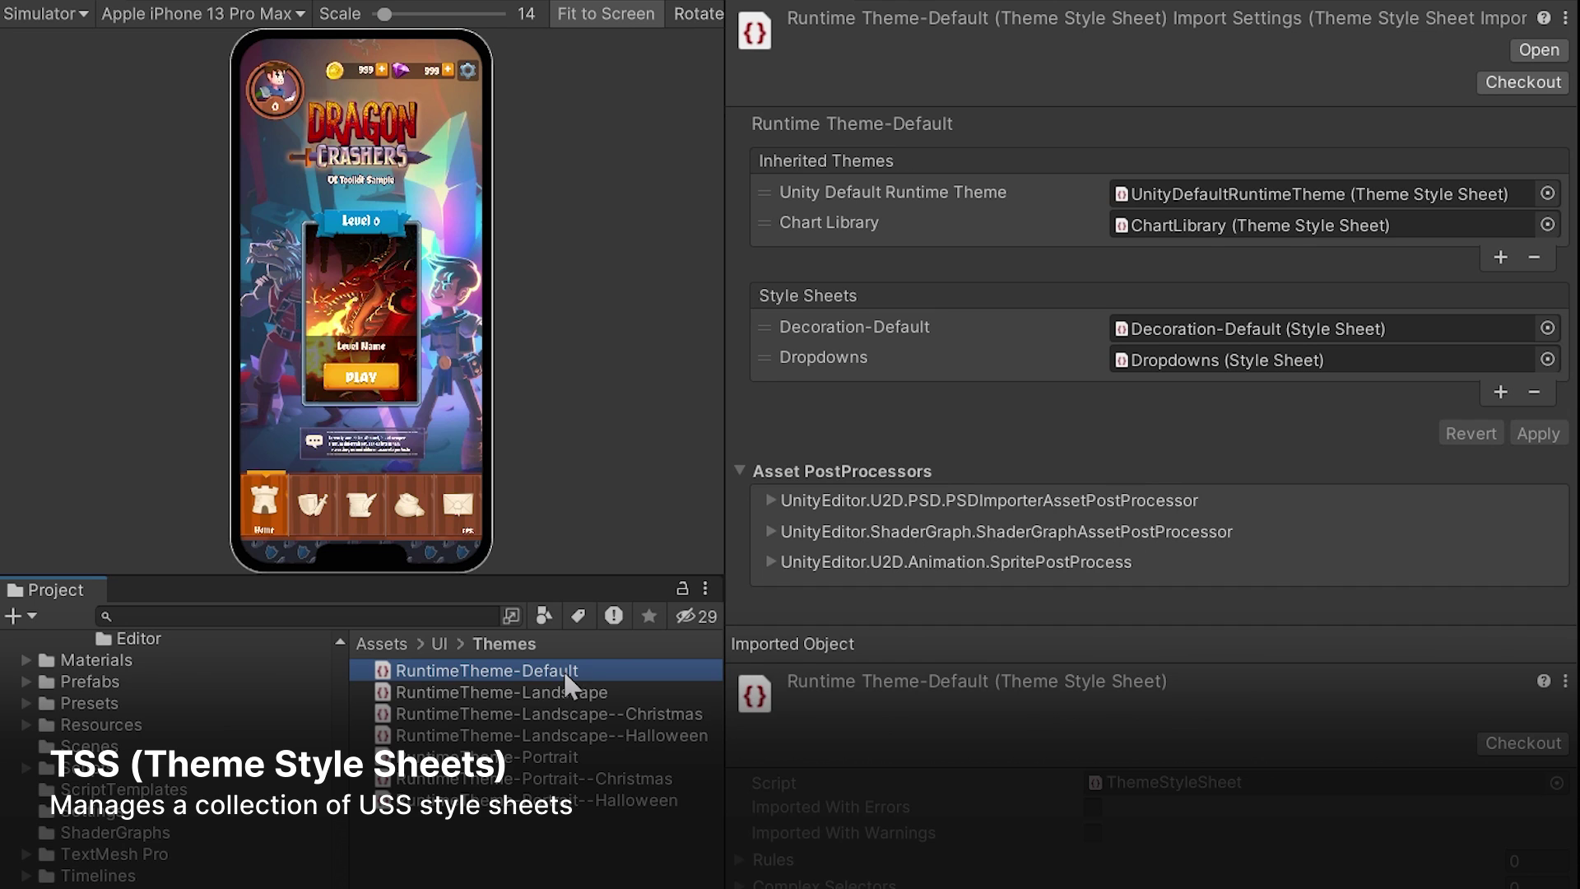
Inspect the Landscape, Portrait, Landscape Christmas and Landscape Halloween runtime theme assets.
left_click(619, 685)
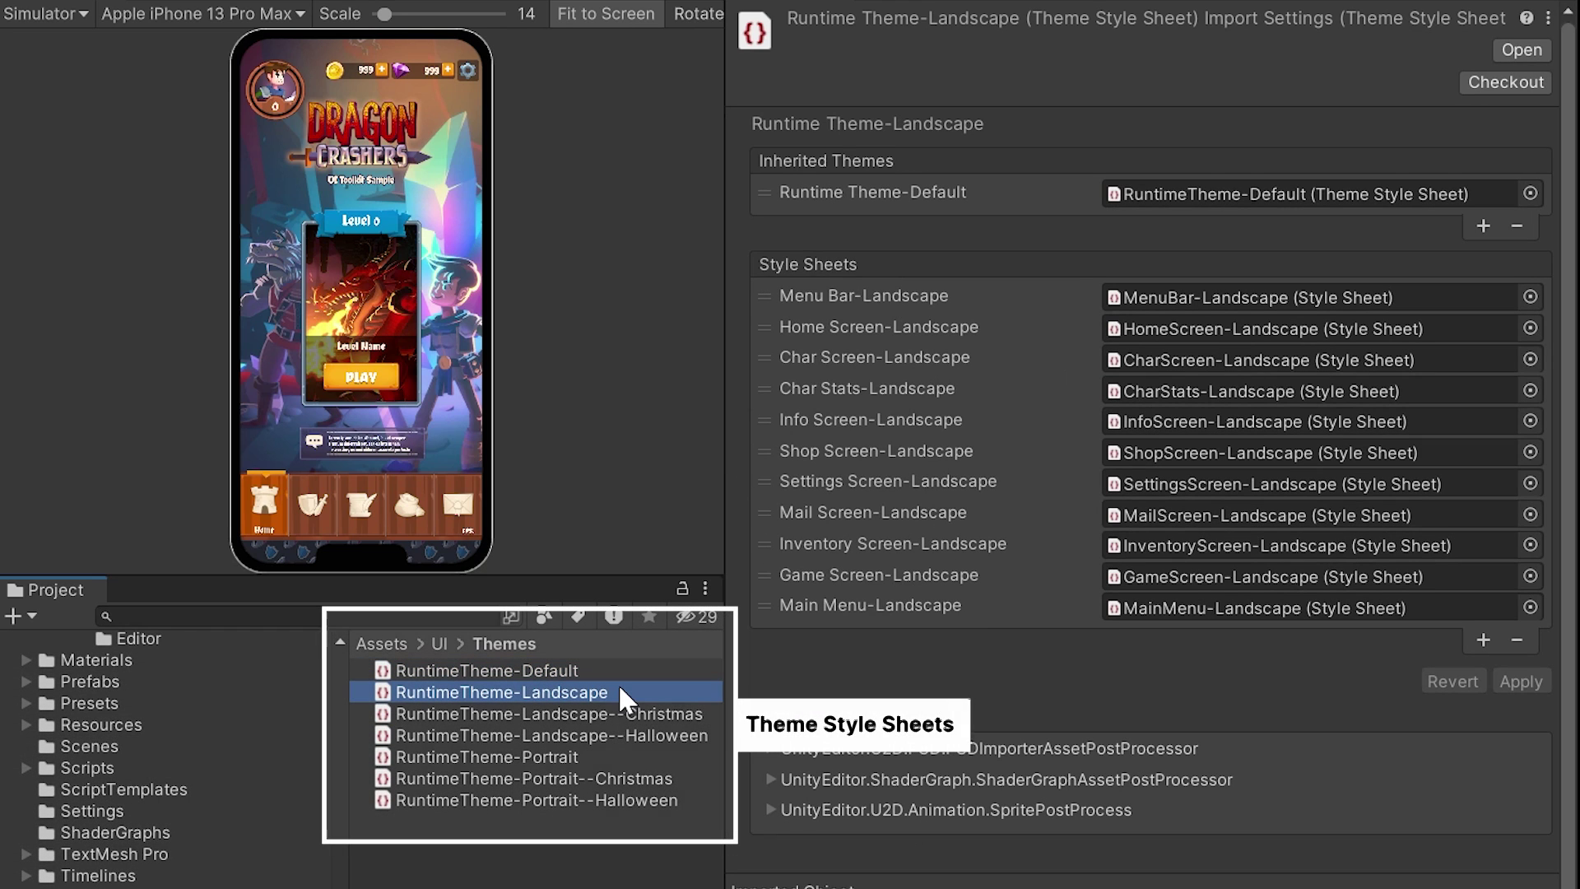
left_click(609, 756)
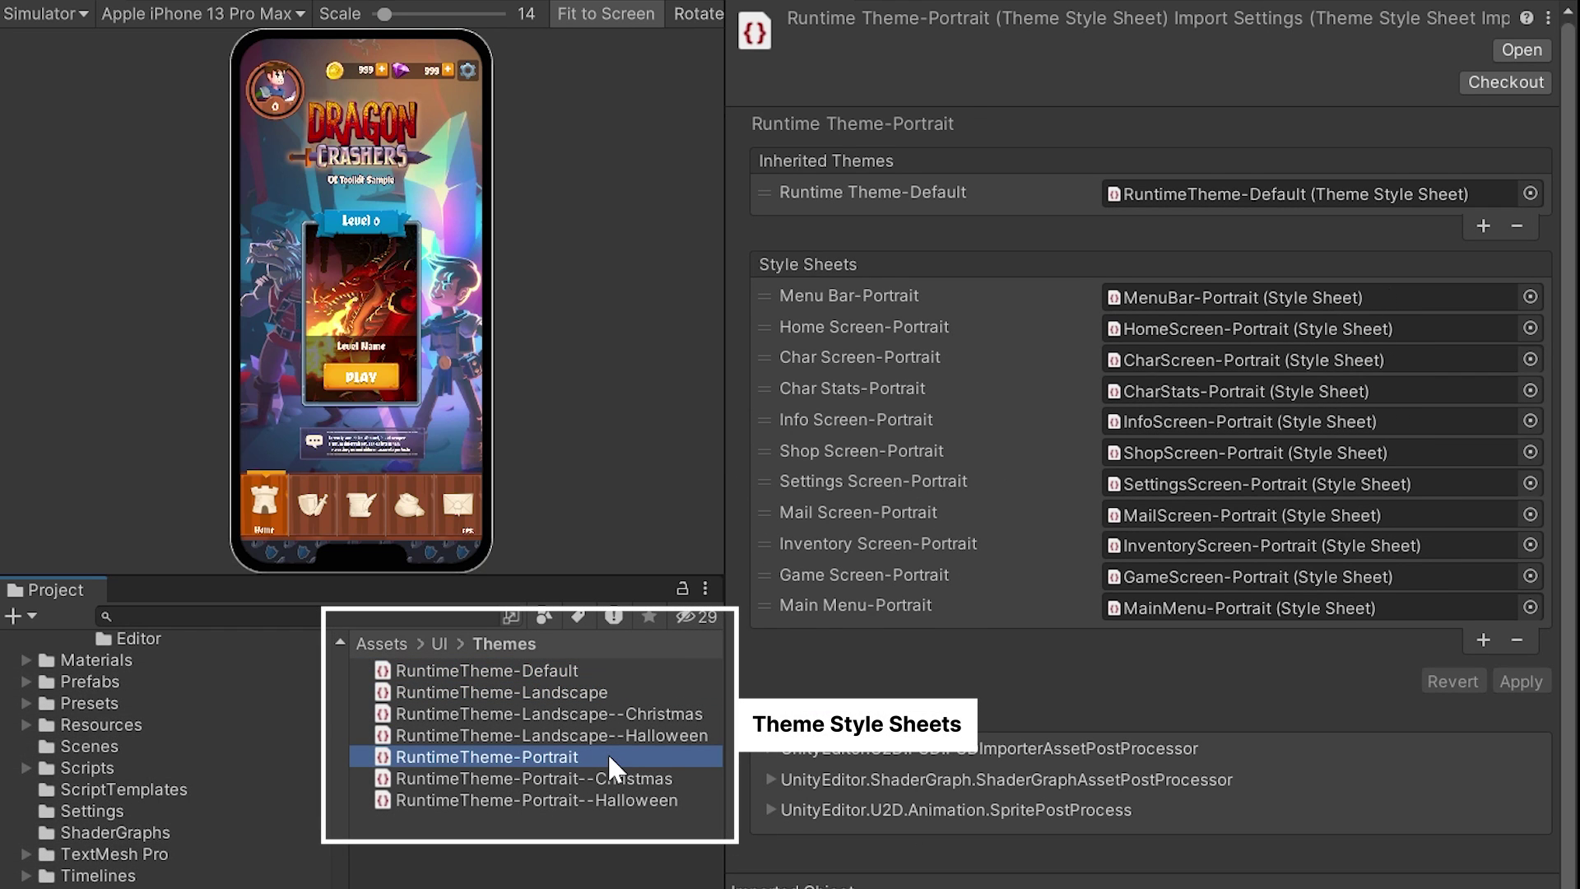
left_click(596, 716)
left_click(595, 736)
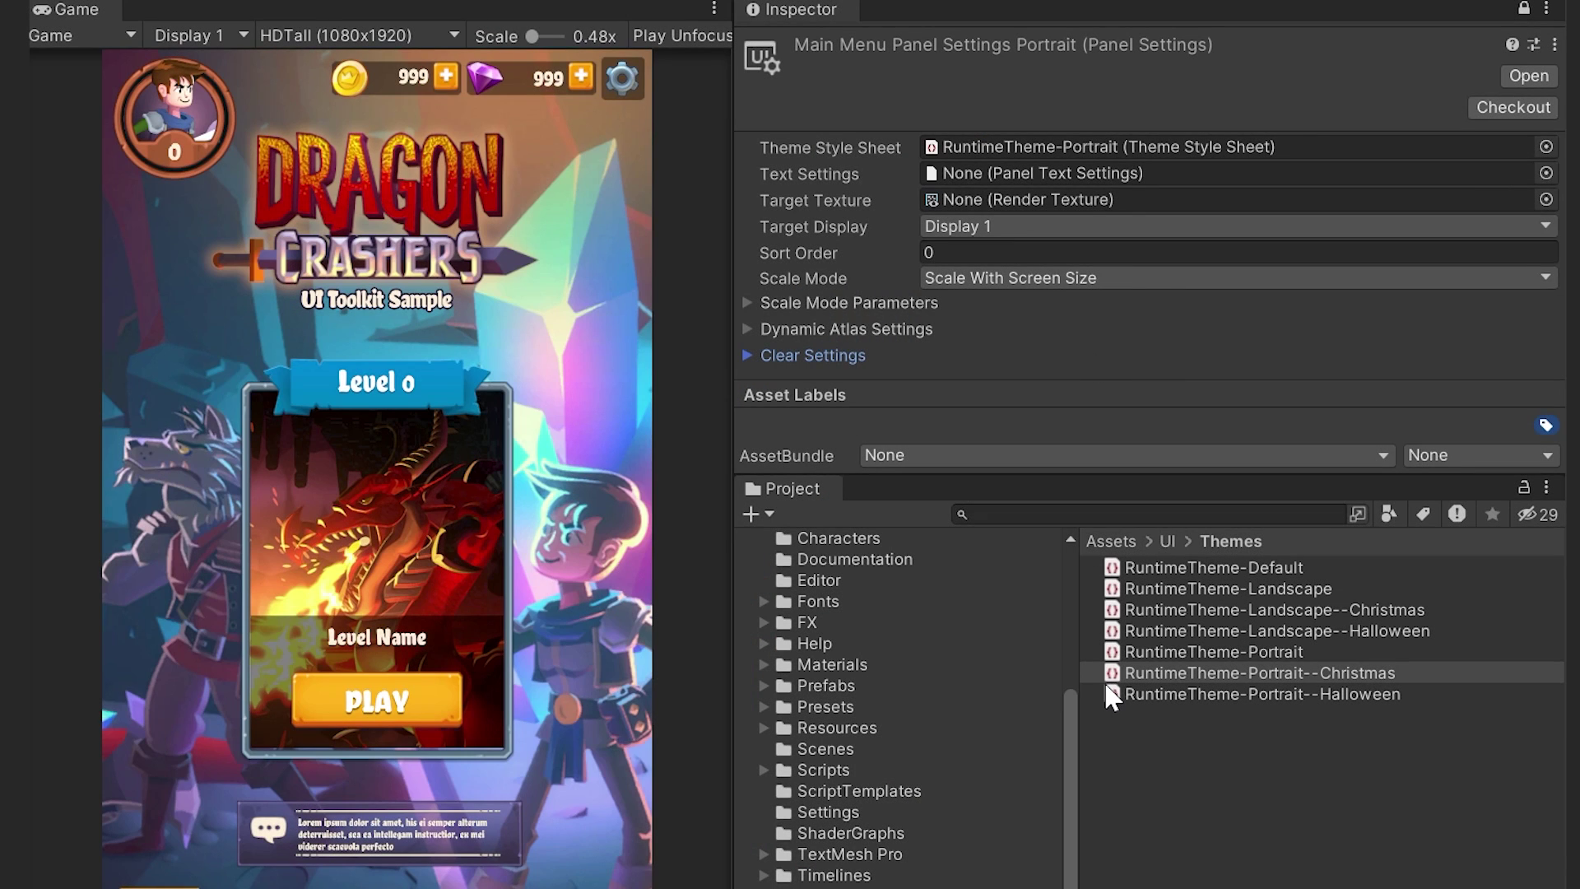
Apply Portrait Christmas, then Portrait Halloween, then RuntimeTheme-Portrait to the main menu, and rotate the phone upright.
left_click_drag(1113, 679, 1136, 169)
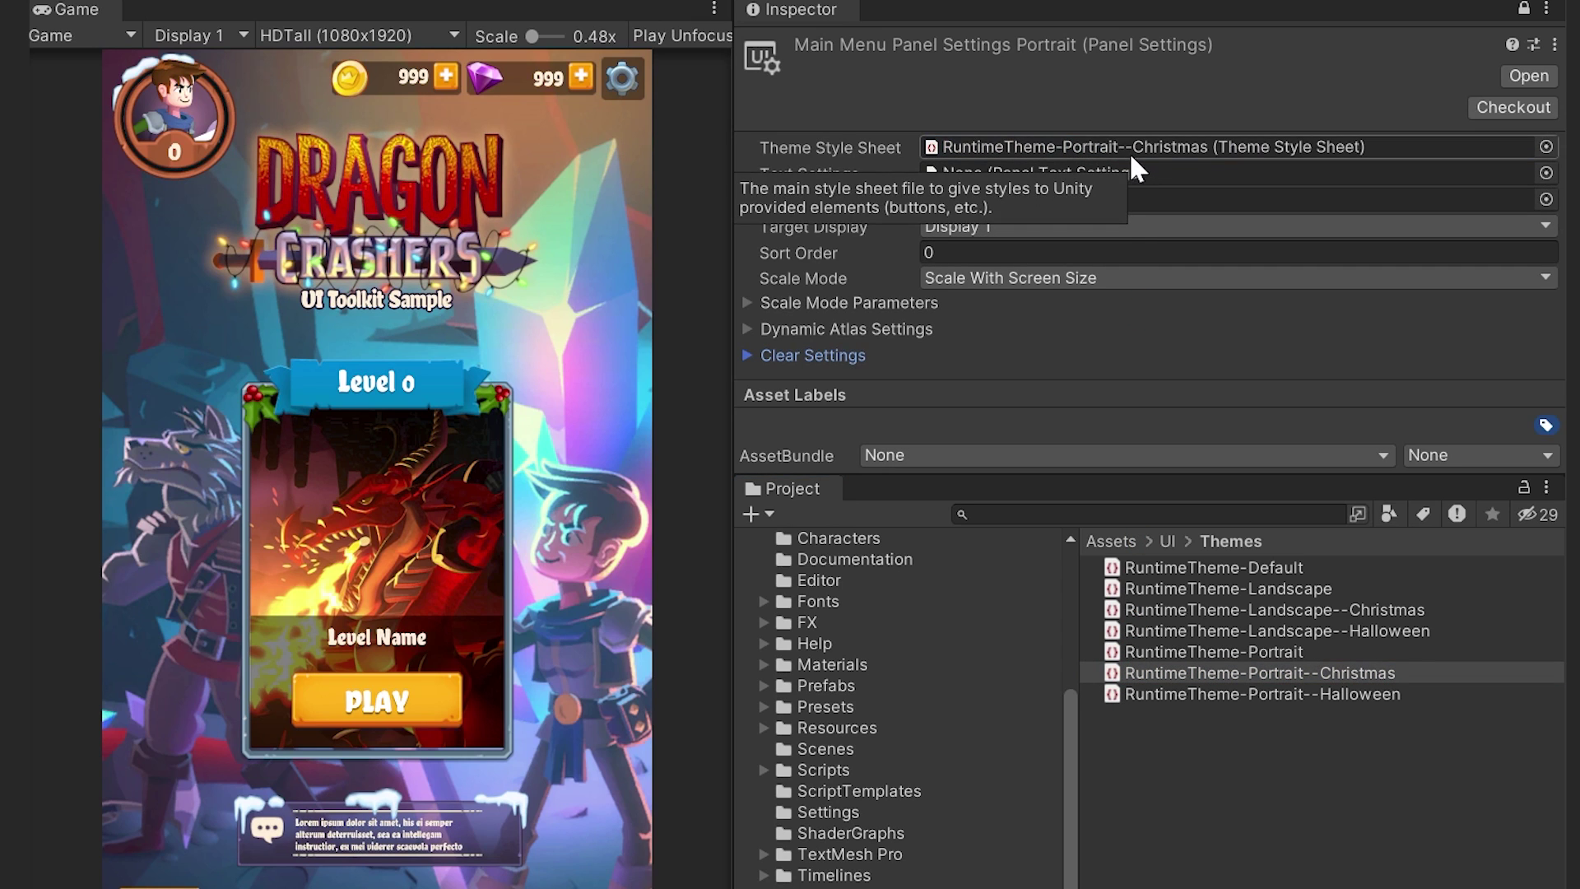
left_click_drag(1113, 695, 1146, 169)
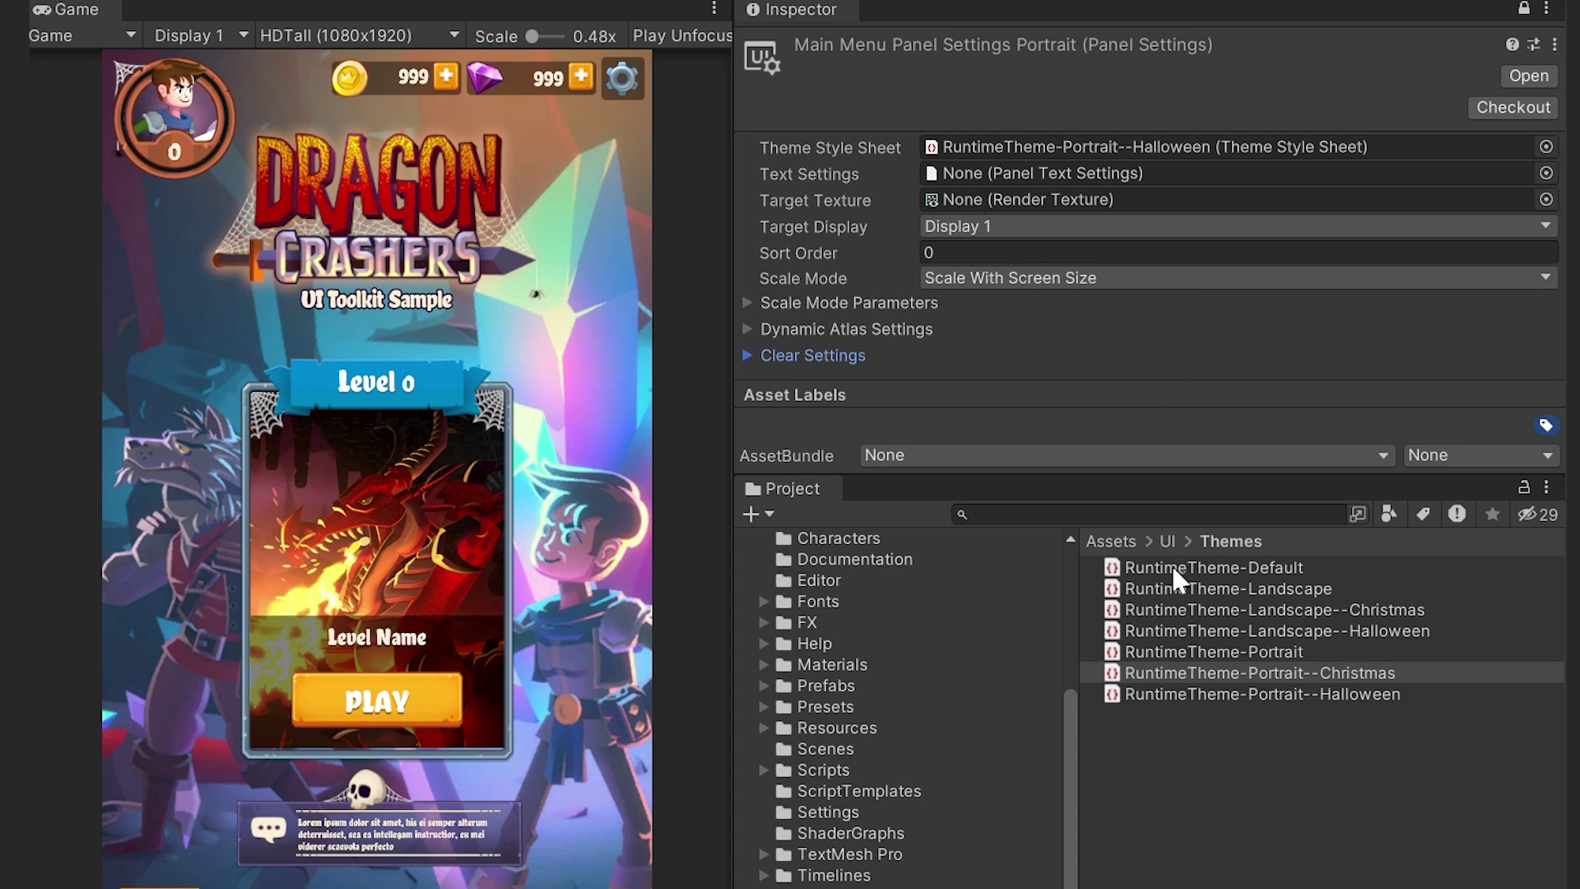
left_click_drag(1113, 650, 1096, 160)
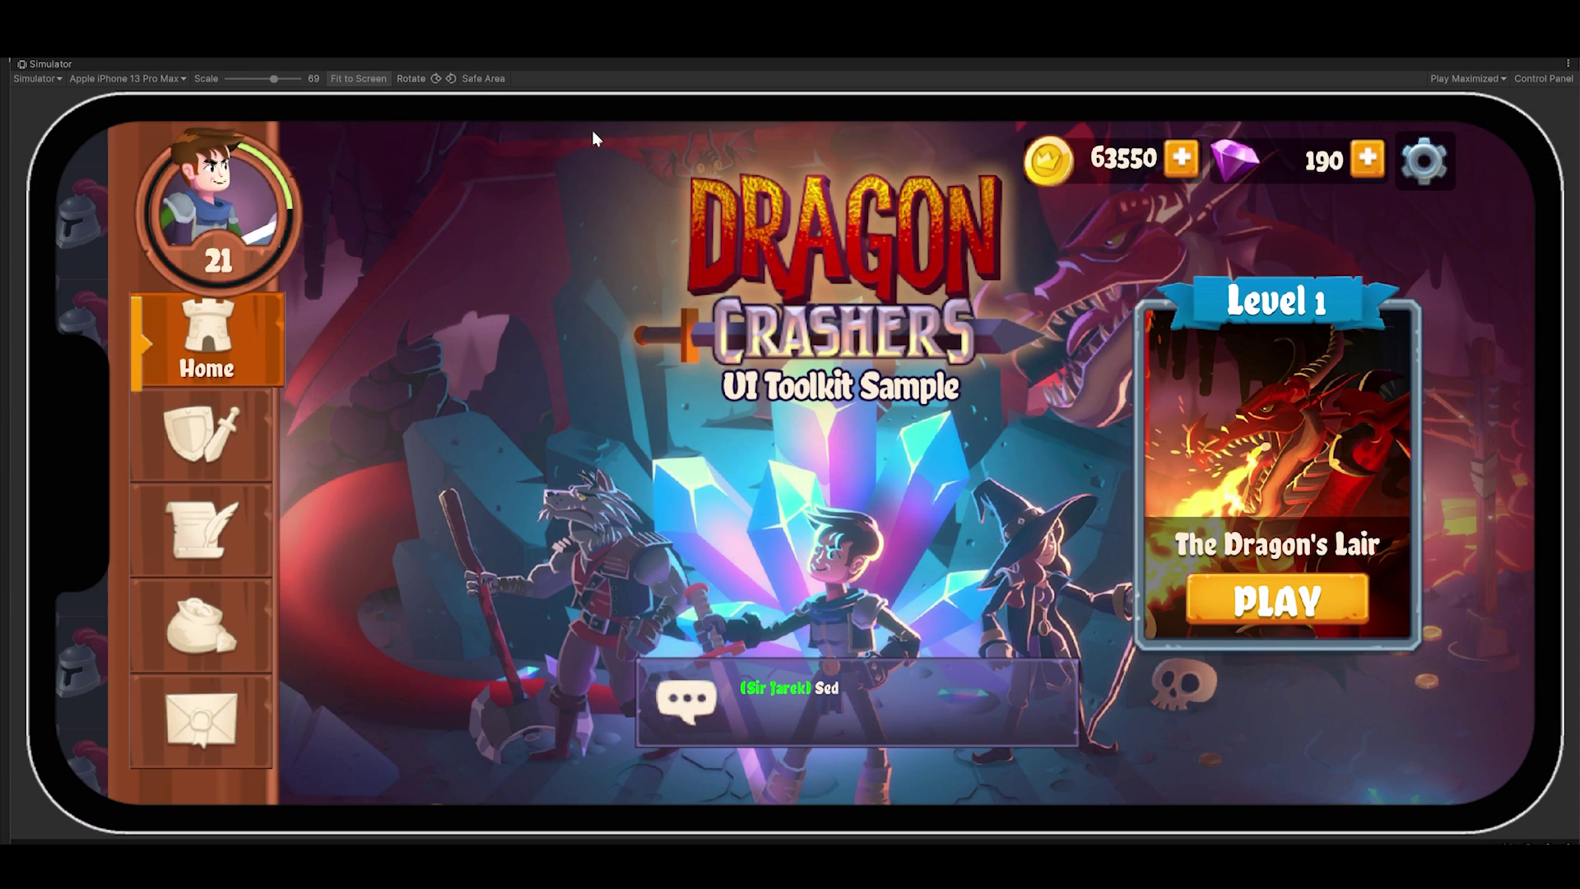
left_click(451, 78)
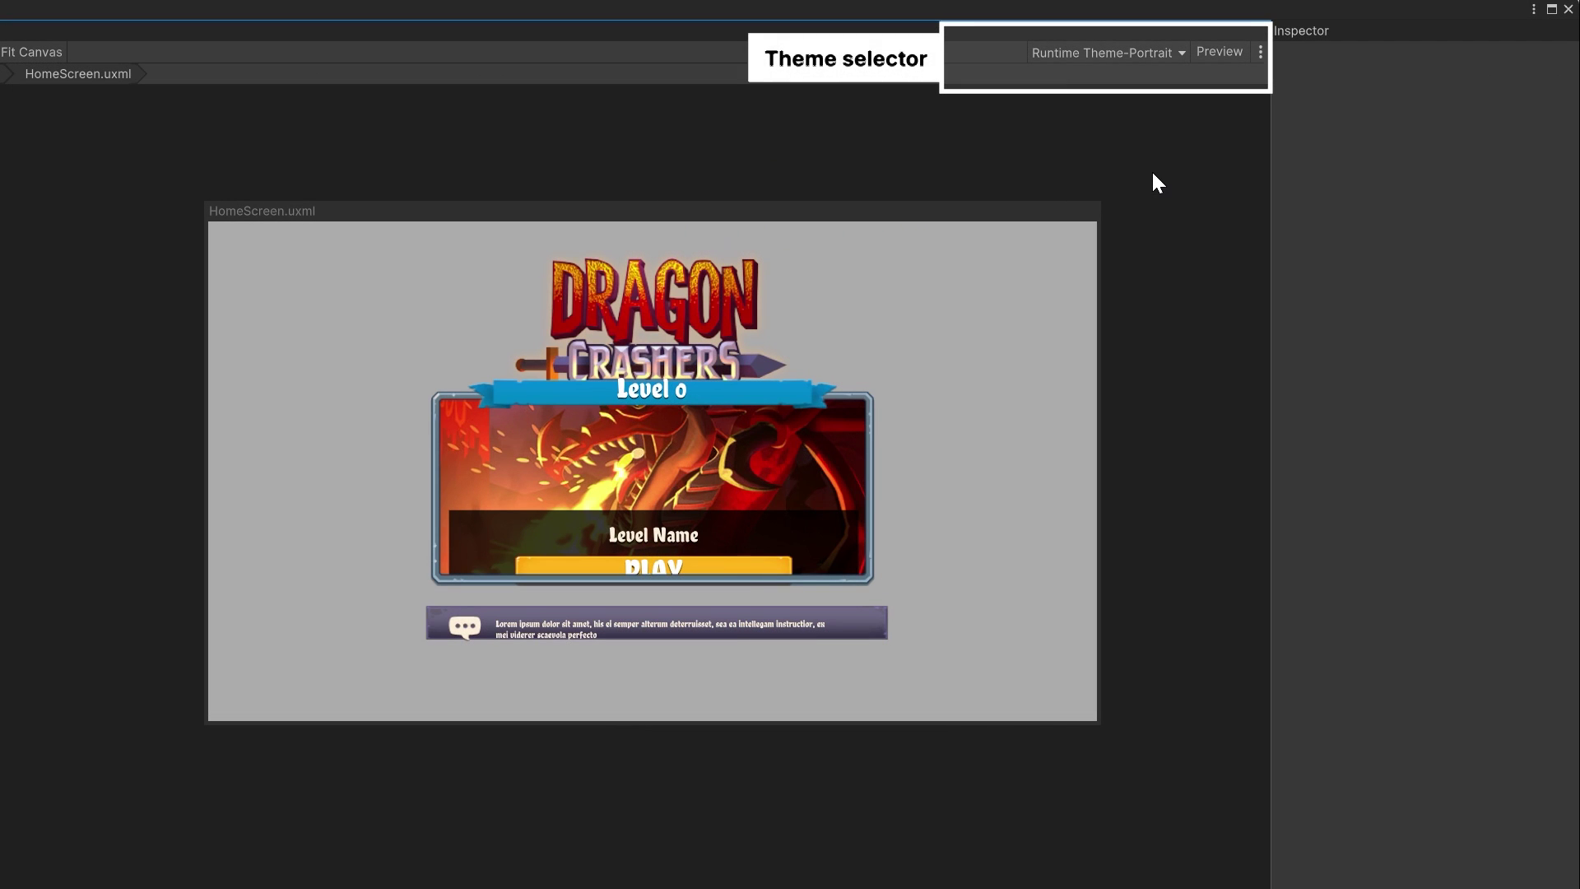
Switch the UI Builder preview theme for HomeScreen.uxml to Runtime Theme-Landscape.
left_click(1155, 55)
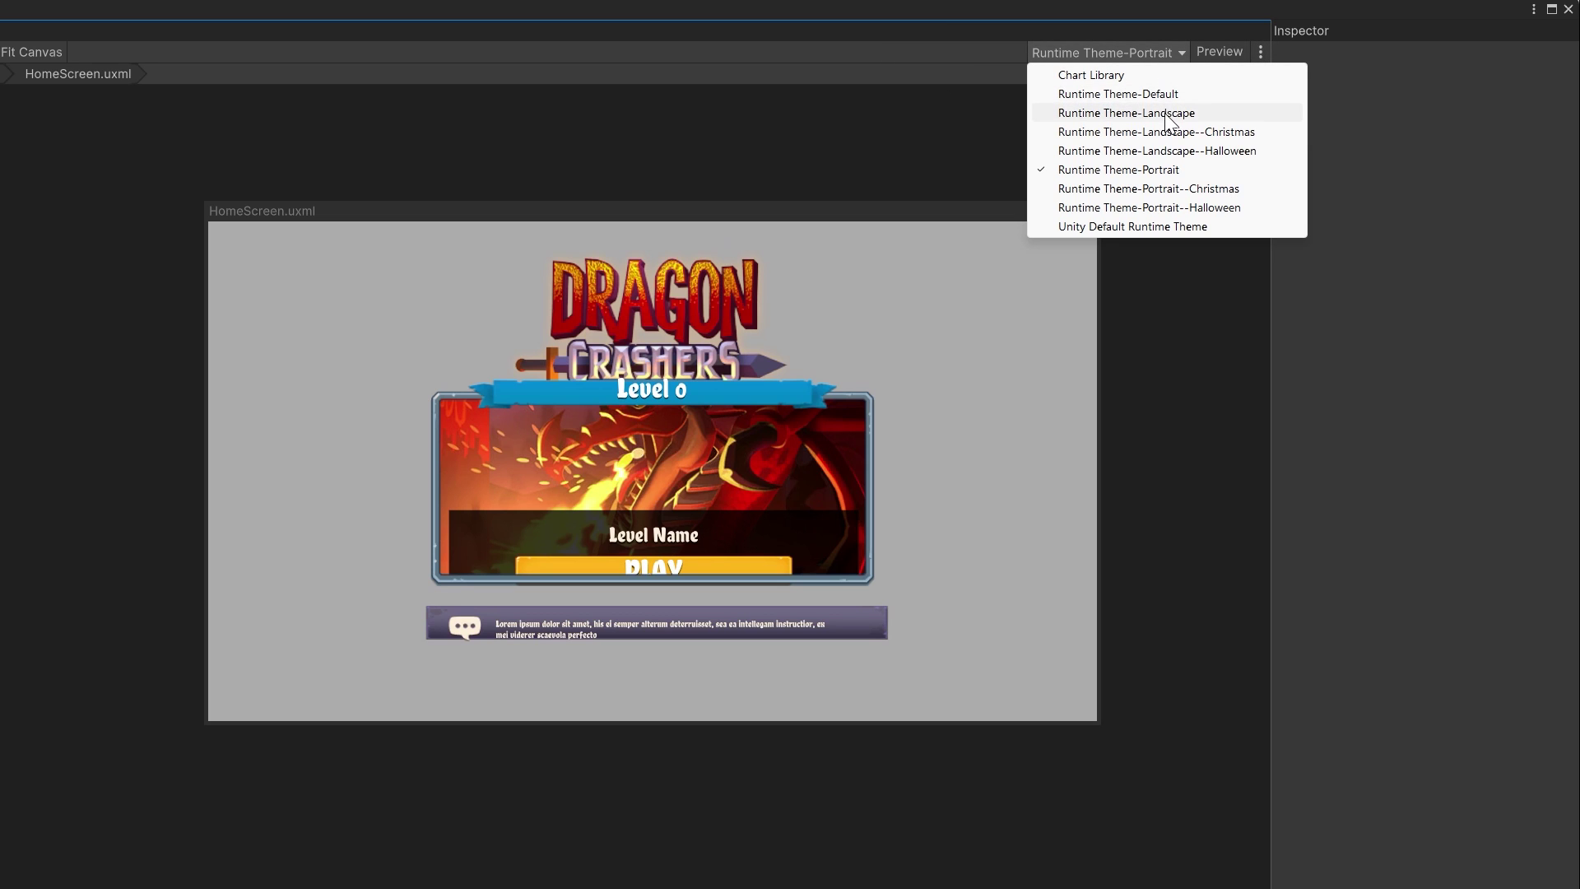
left_click(1167, 113)
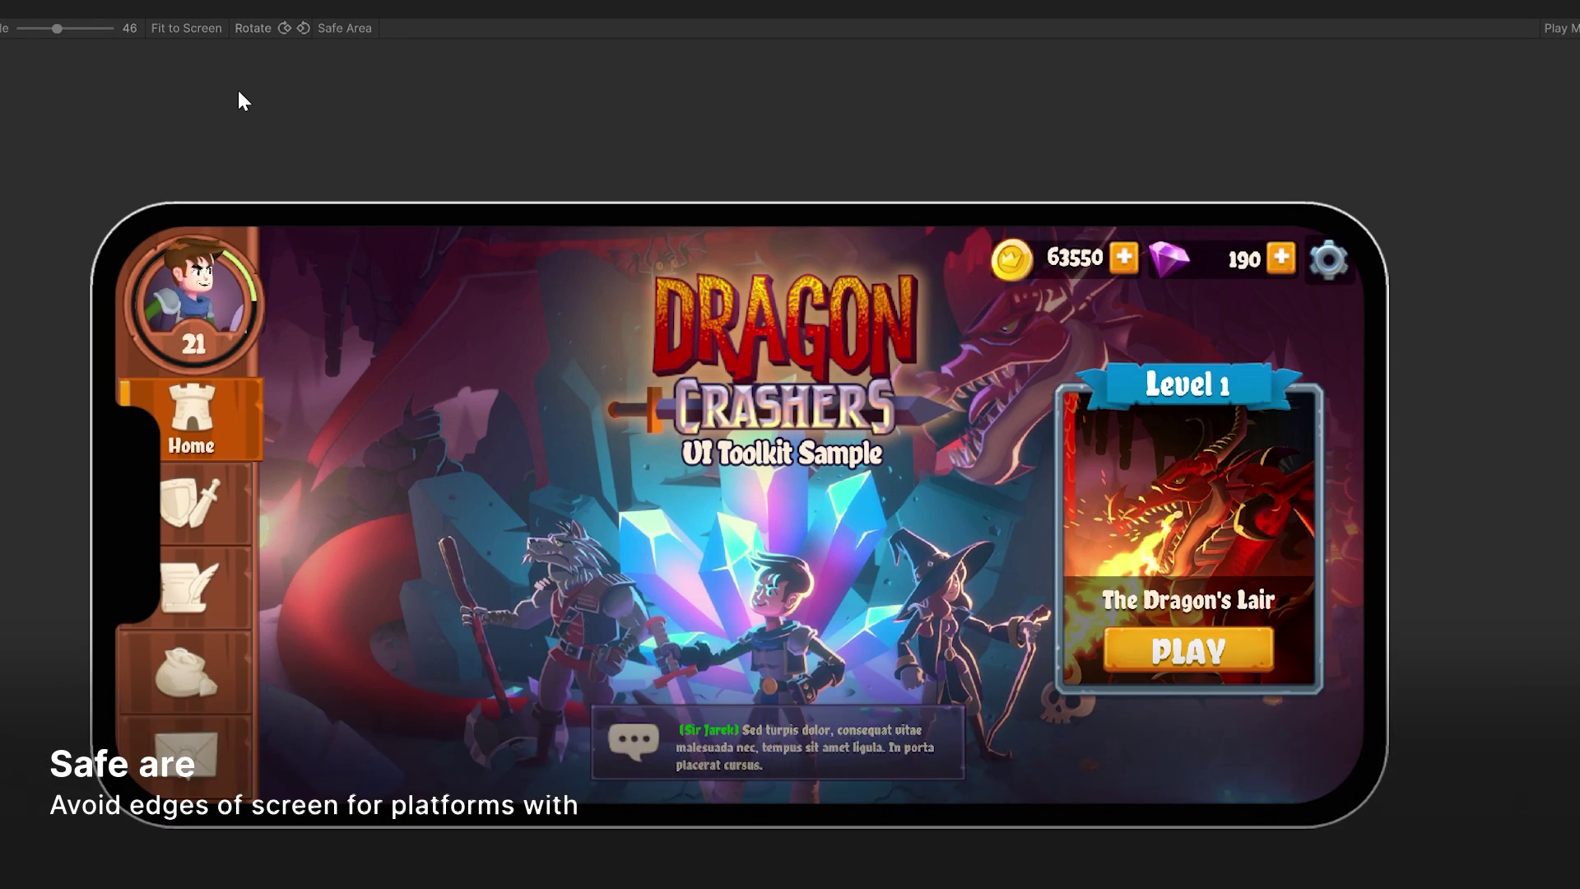
Show and hide the safe-area outline, then inspect #background-graphic and each screen from HomeScreen to OptionsBar.
left_click(347, 31)
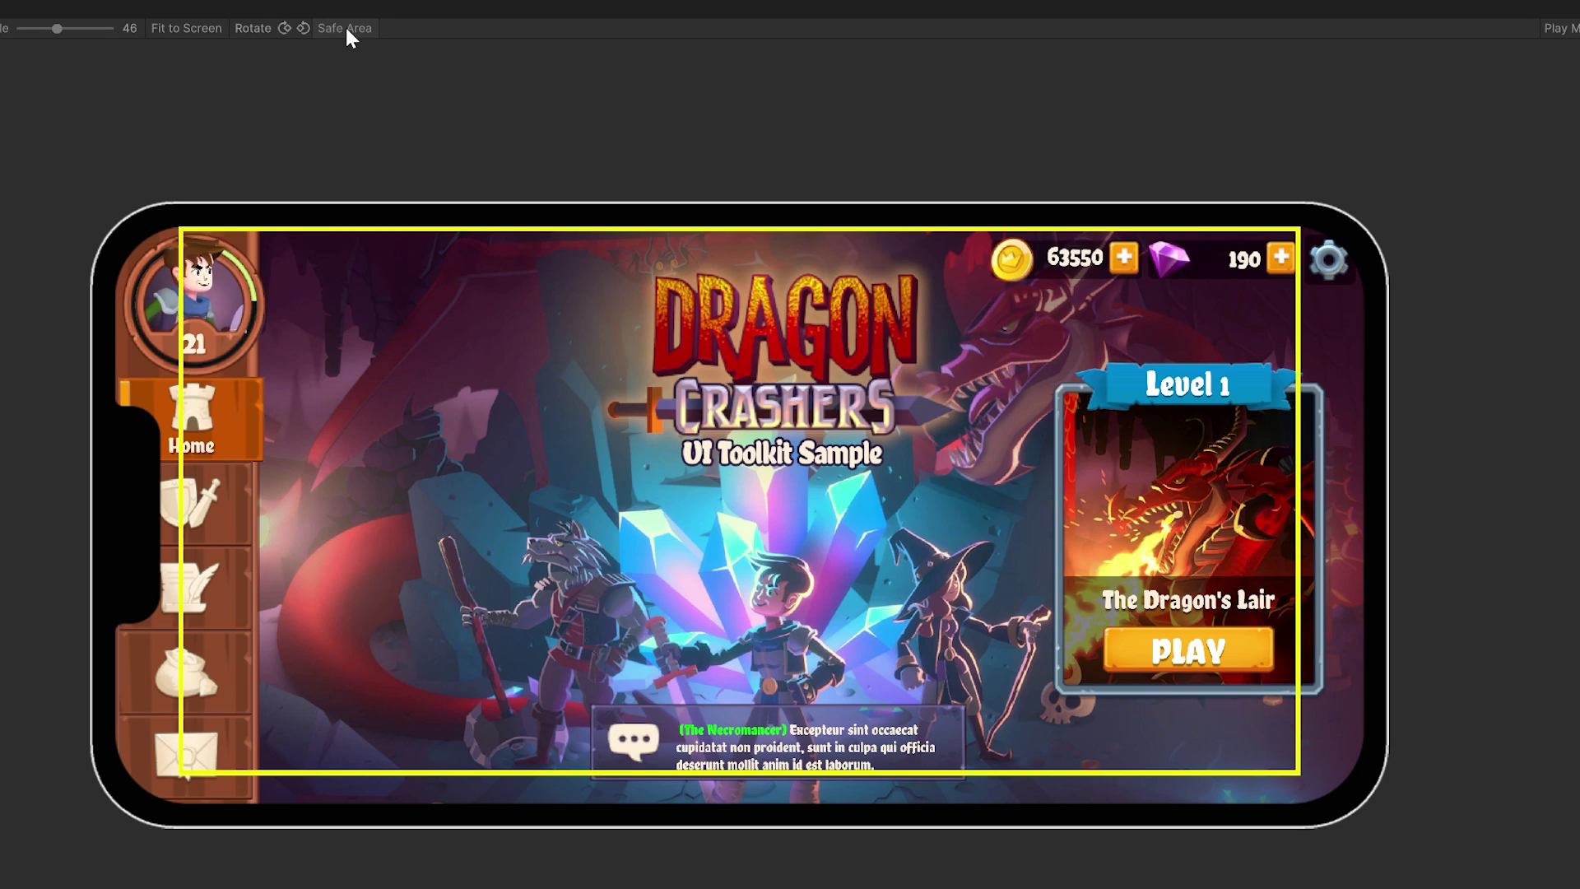
left_click(347, 28)
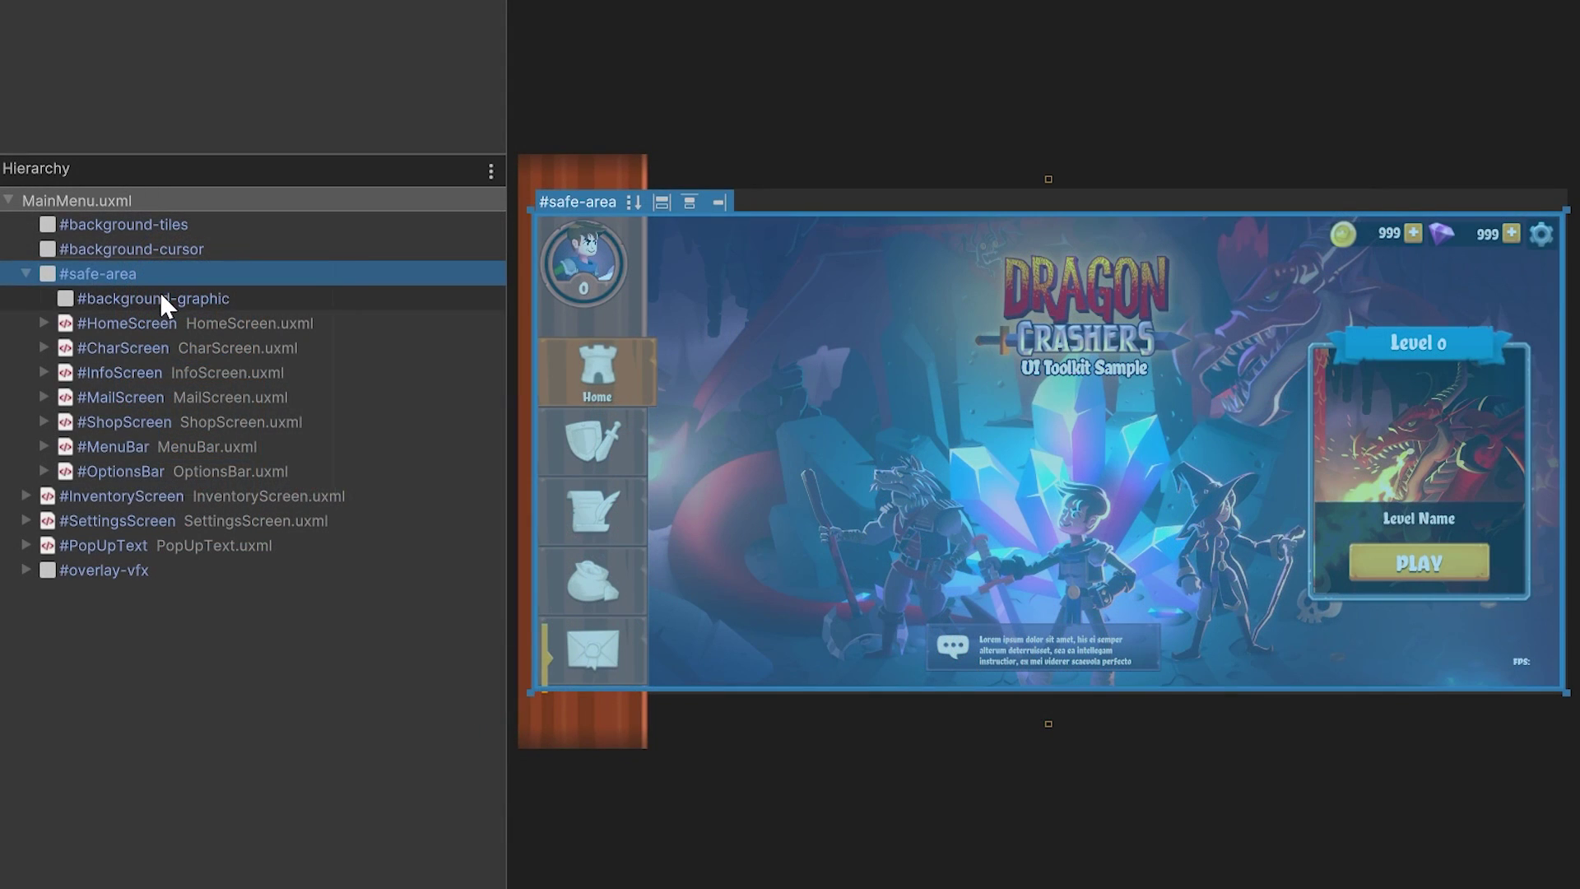
left_click(161, 299)
left_click(155, 322)
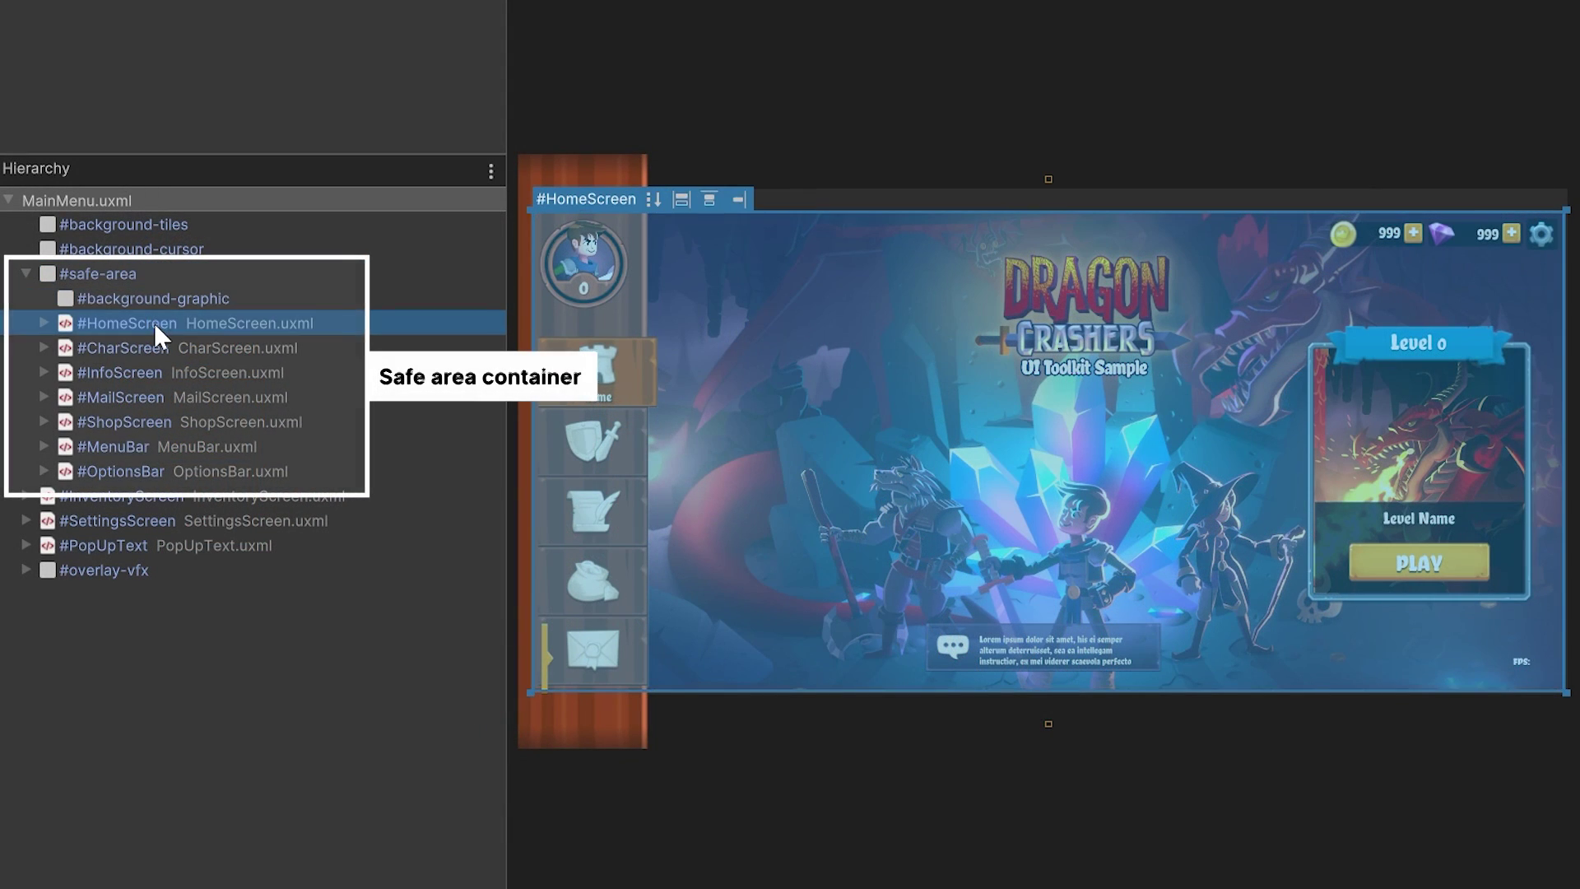
left_click(150, 374)
left_click(145, 390)
left_click(146, 411)
left_click(141, 446)
left_click(140, 469)
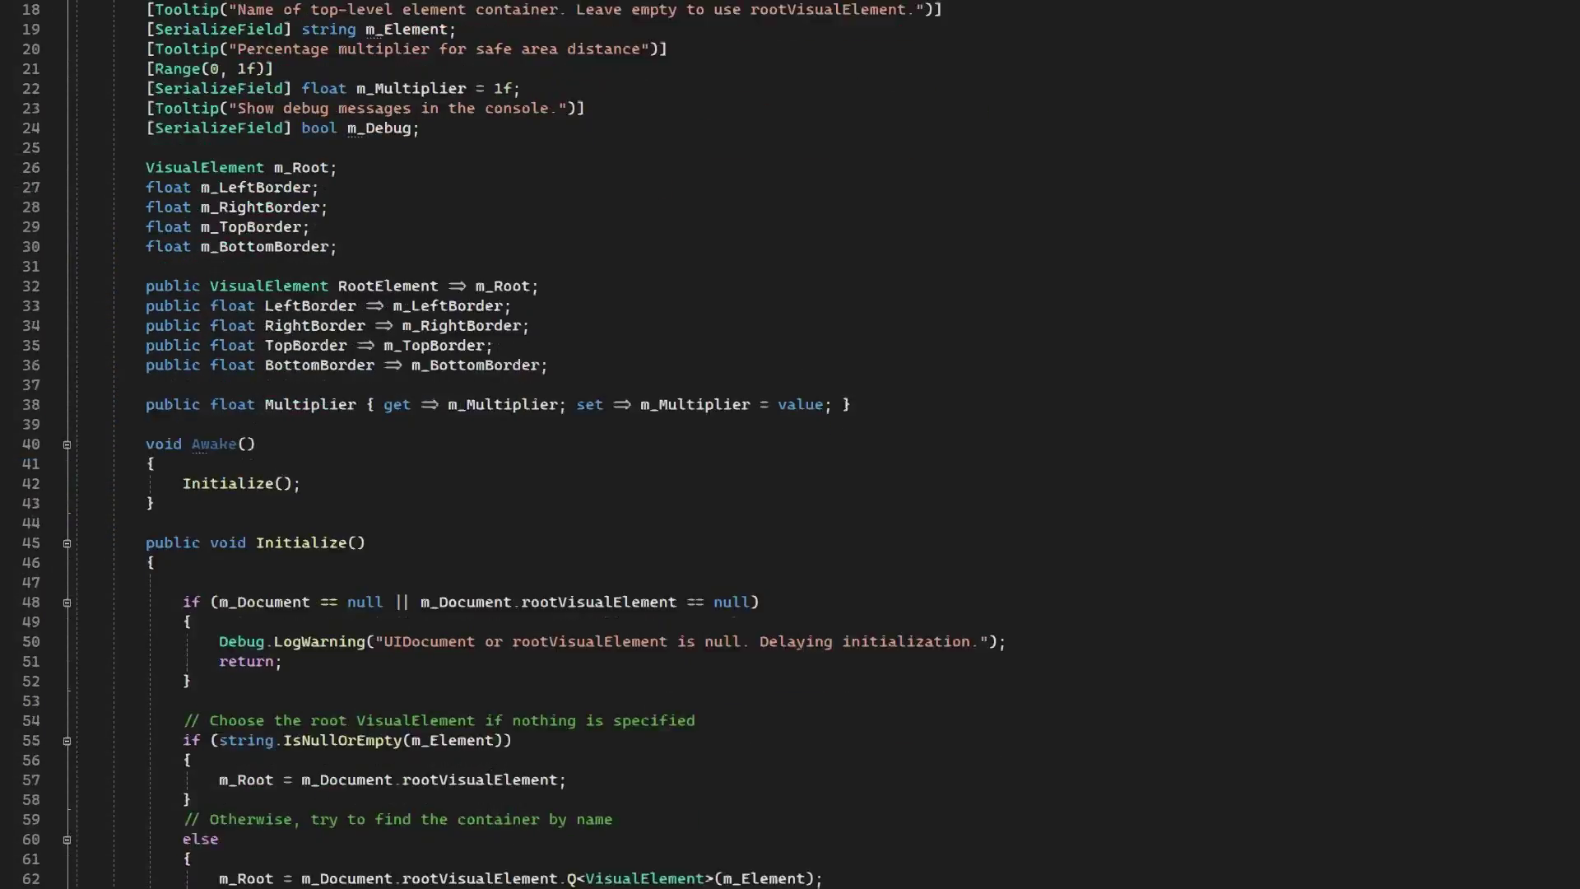
In SafeAreaBorder.cs, select ApplySafeArea's border calculation lines 99–110.
scroll(766, 429, "down", 20)
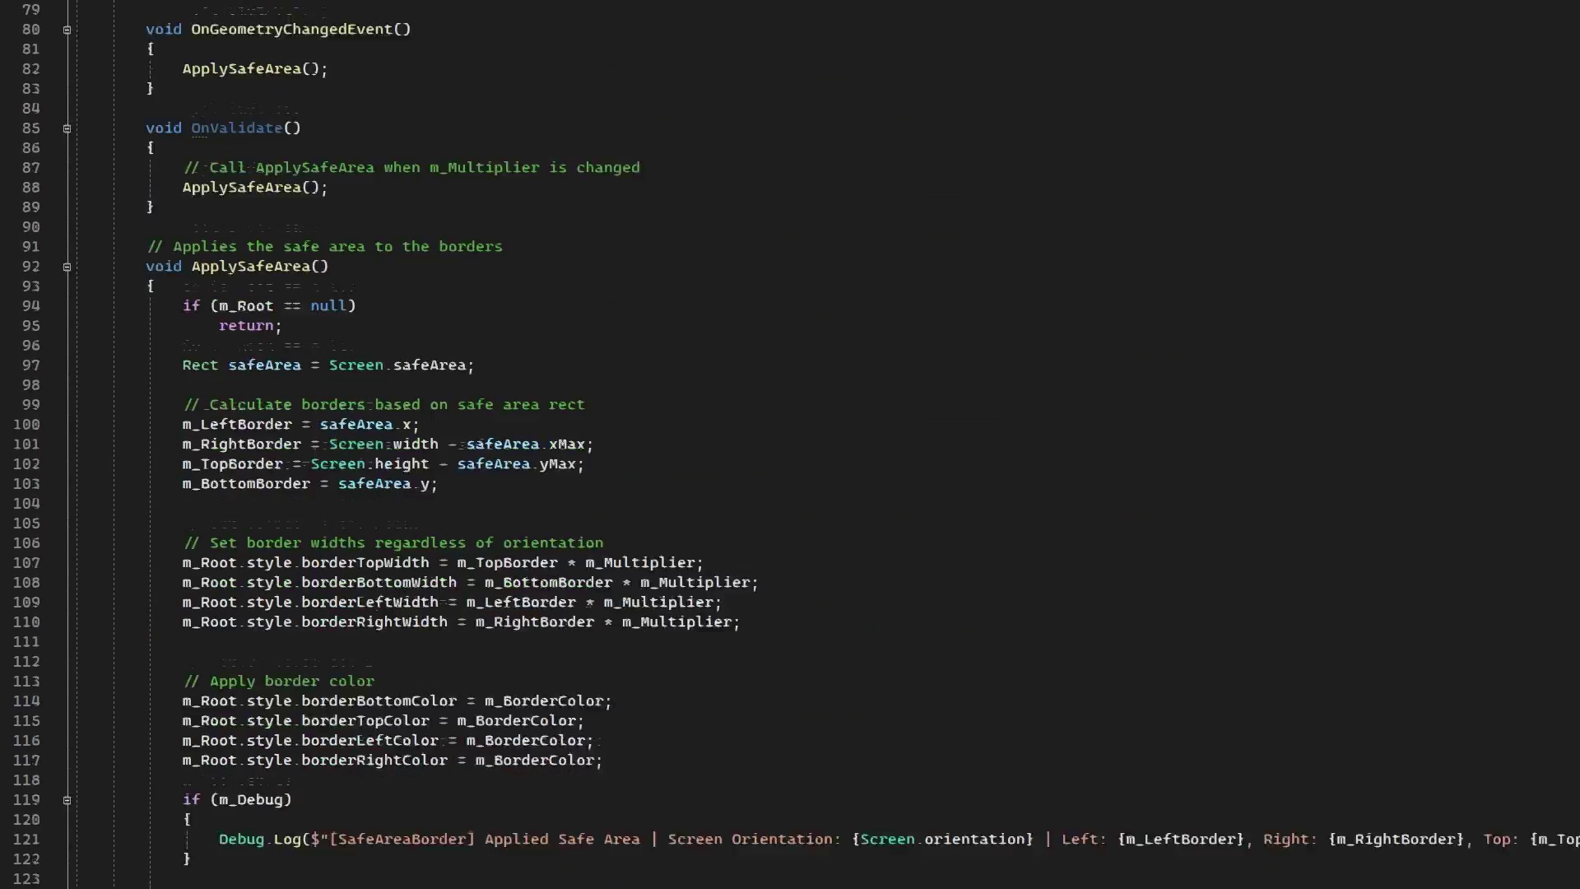
left_click_drag(765, 430, 124, 217)
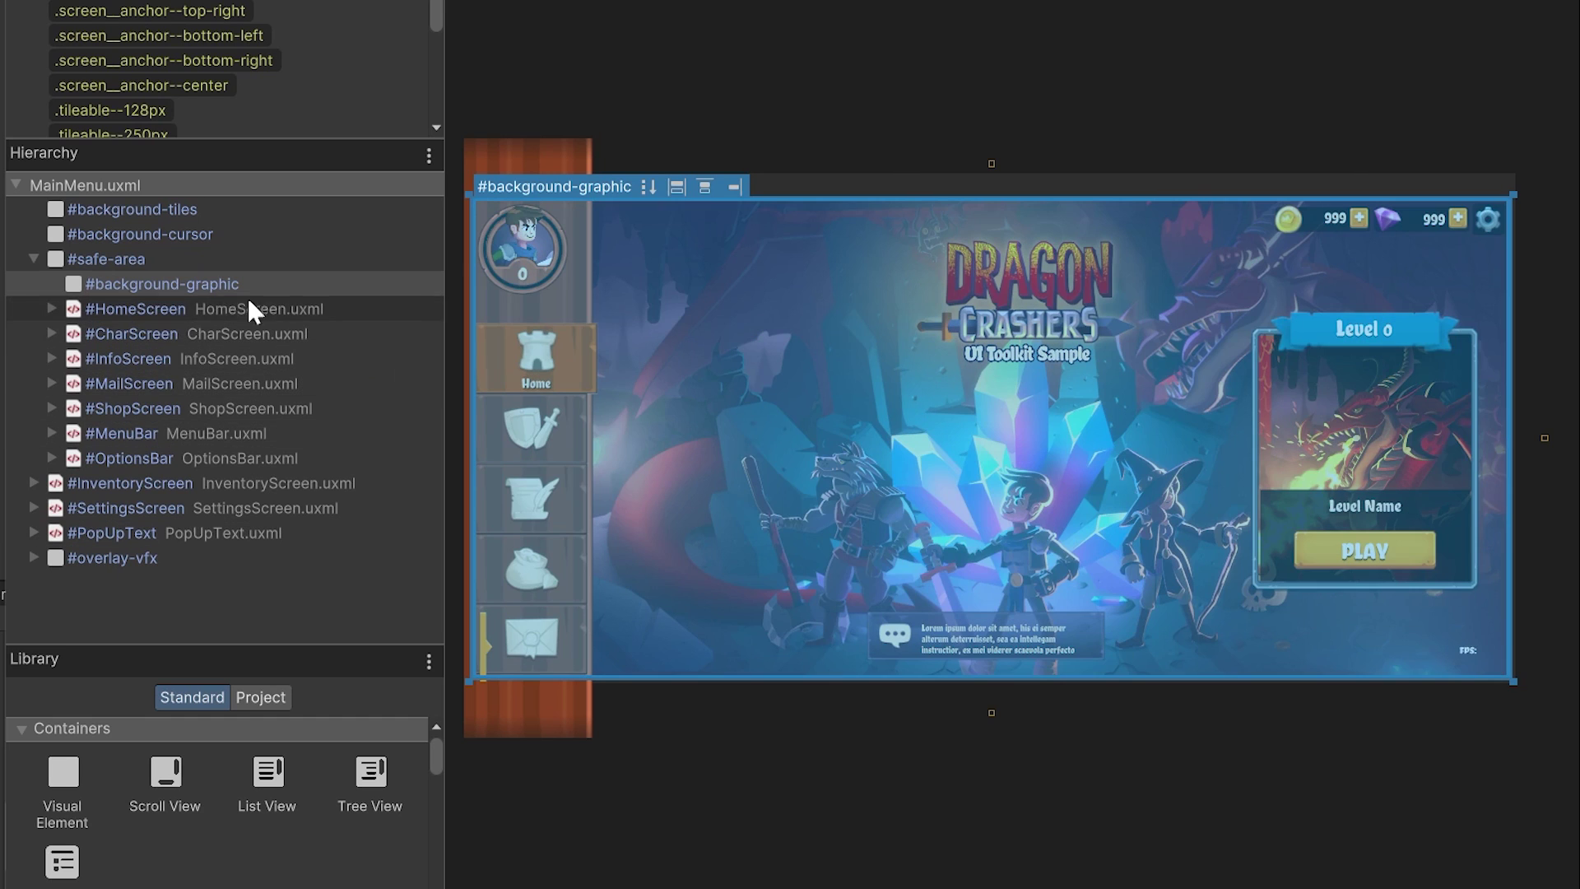
Move #background-graphic up to sit just below #background-cursor in the MainMenu hierarchy.
left_click(131, 278)
left_click_drag(127, 283, 146, 245)
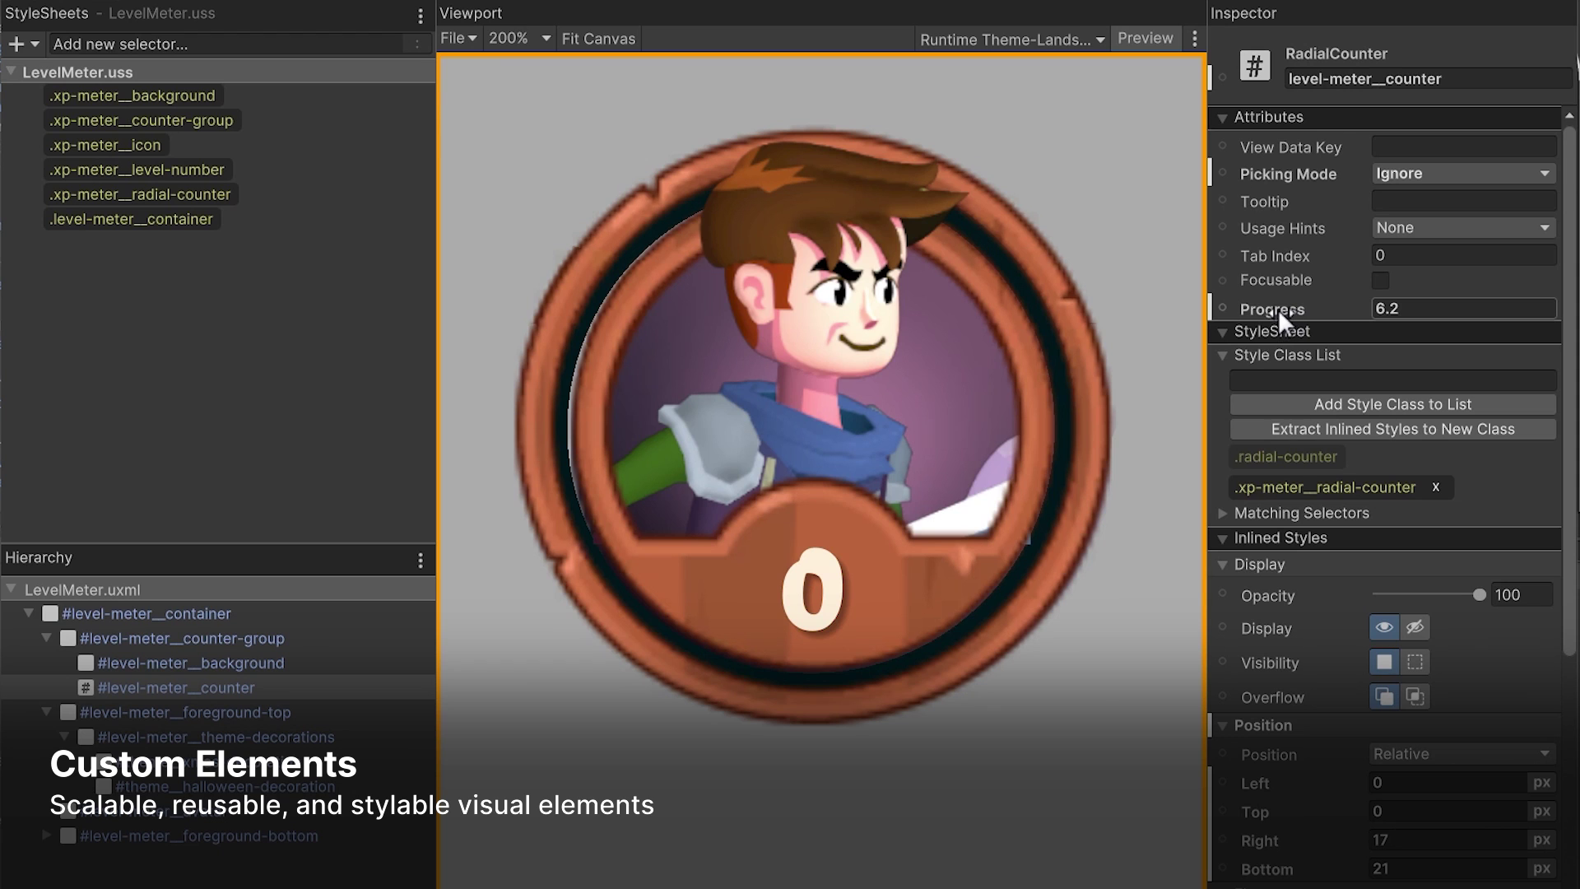
Scrub the radial counter's Progress up to 52.56, then highlight VisualElement in HealthBarComponent.cs.
left_click_drag(1282, 308, 1579, 331)
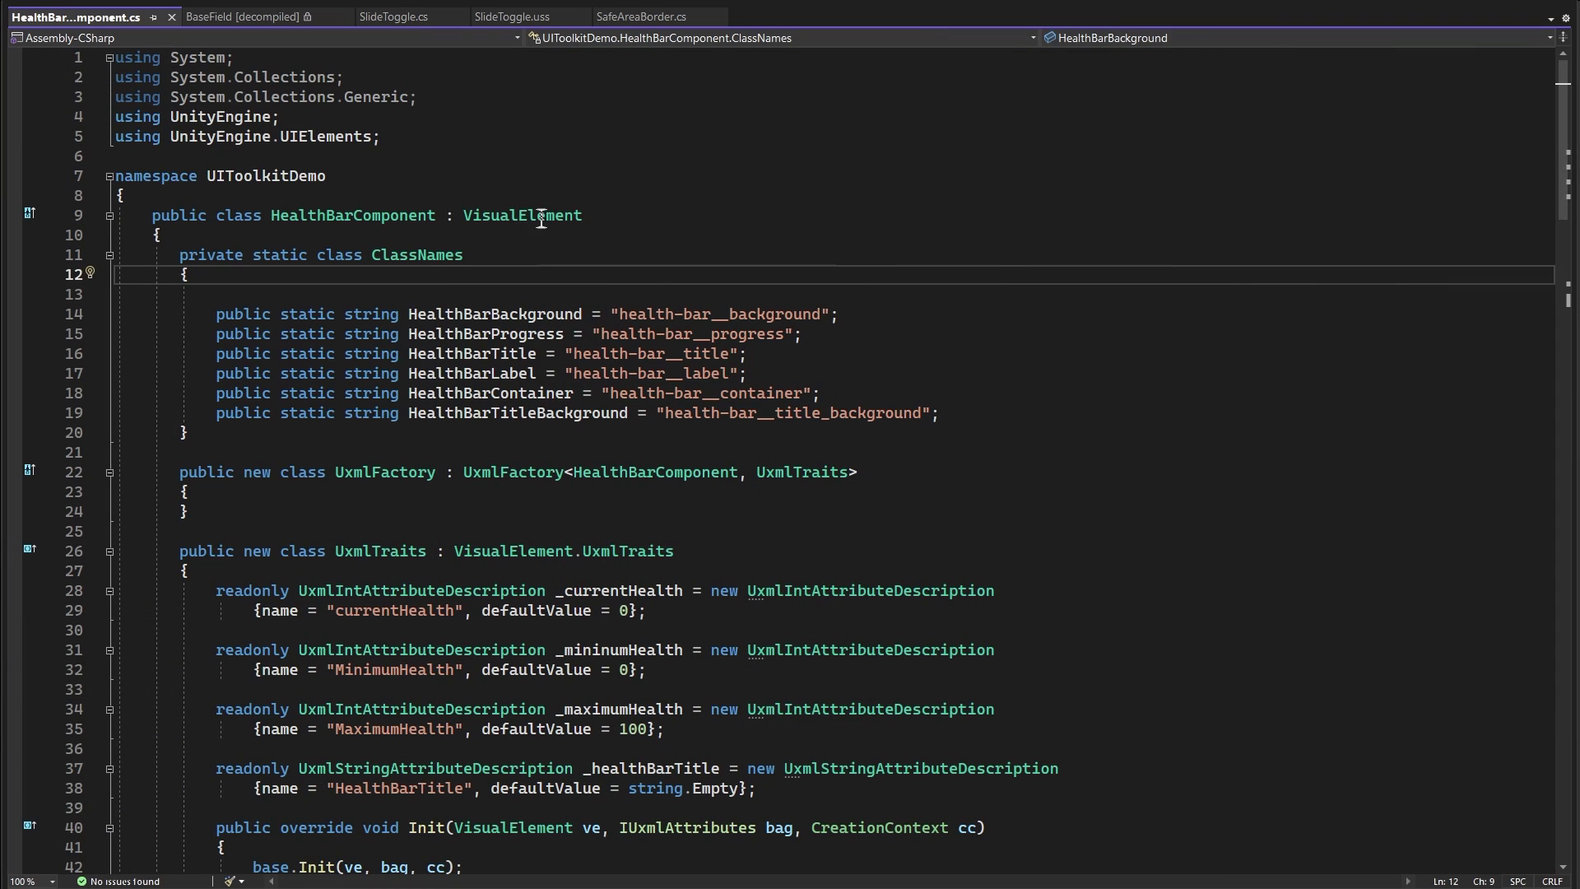
double_click(542, 218)
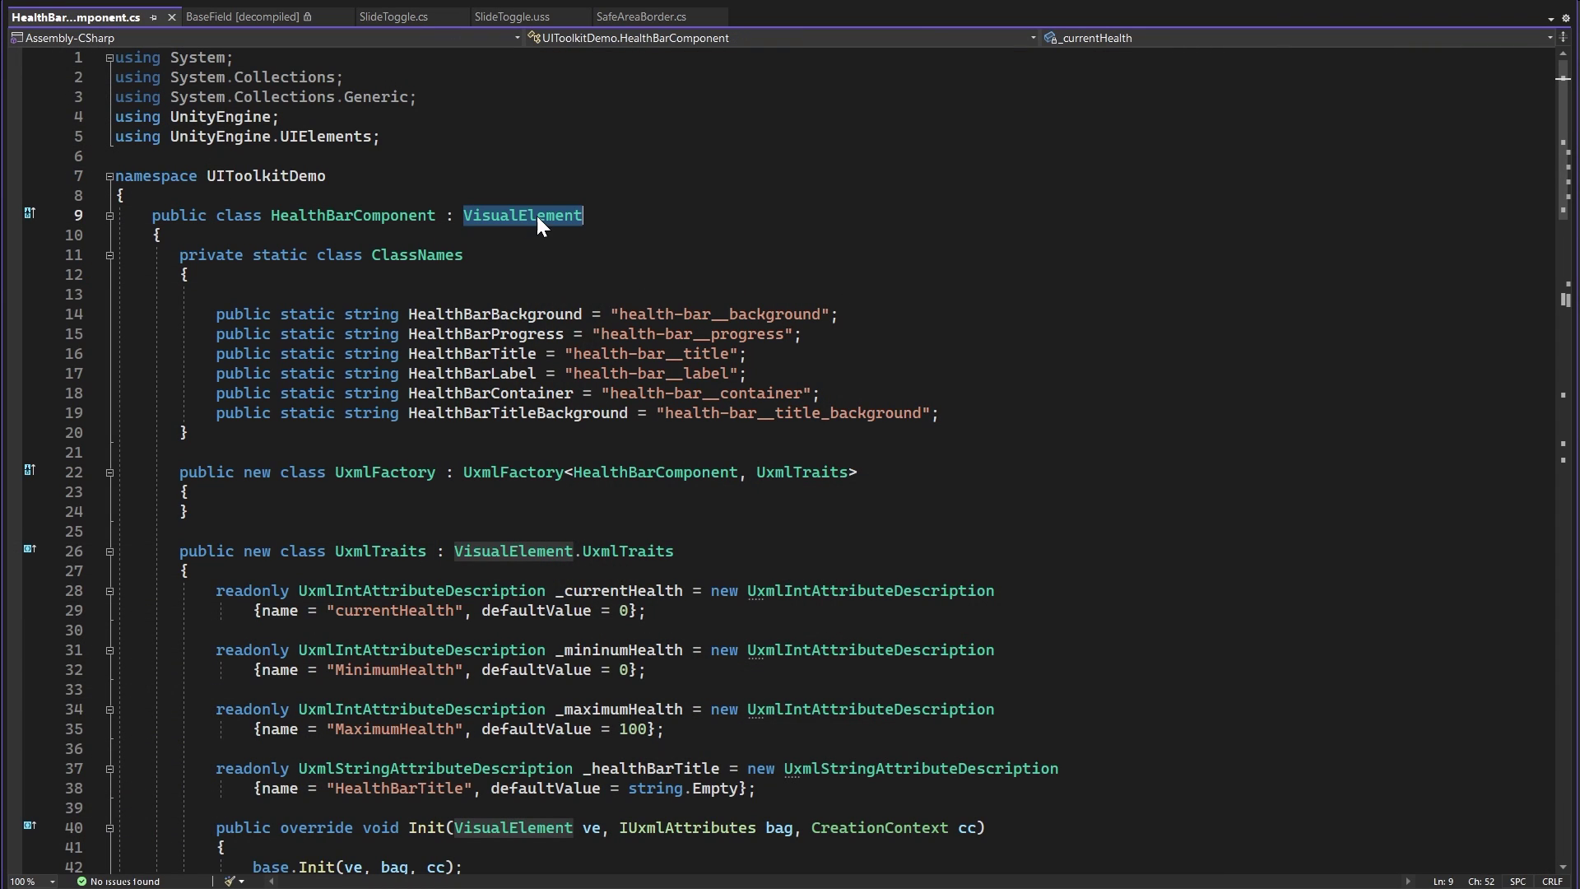
Highlight HealthBarComponent's UxmlFactory declaration (lines 22–24), then the UxmlTraits class (lines 26–49).
left_click(955, 214)
left_click_drag(189, 512, 144, 472)
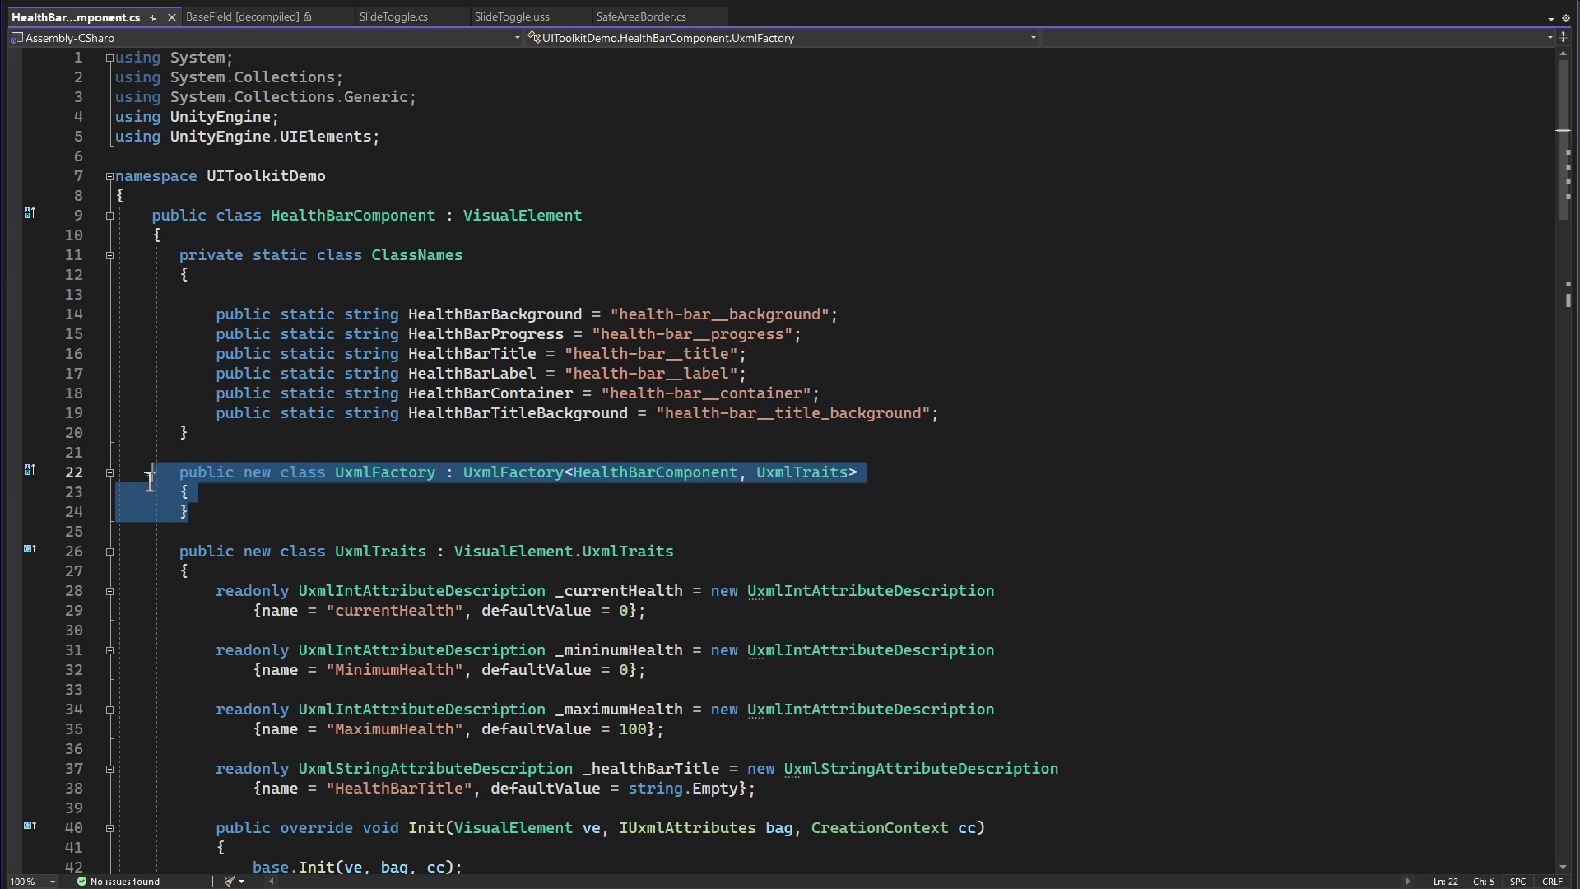
left_click(381, 649)
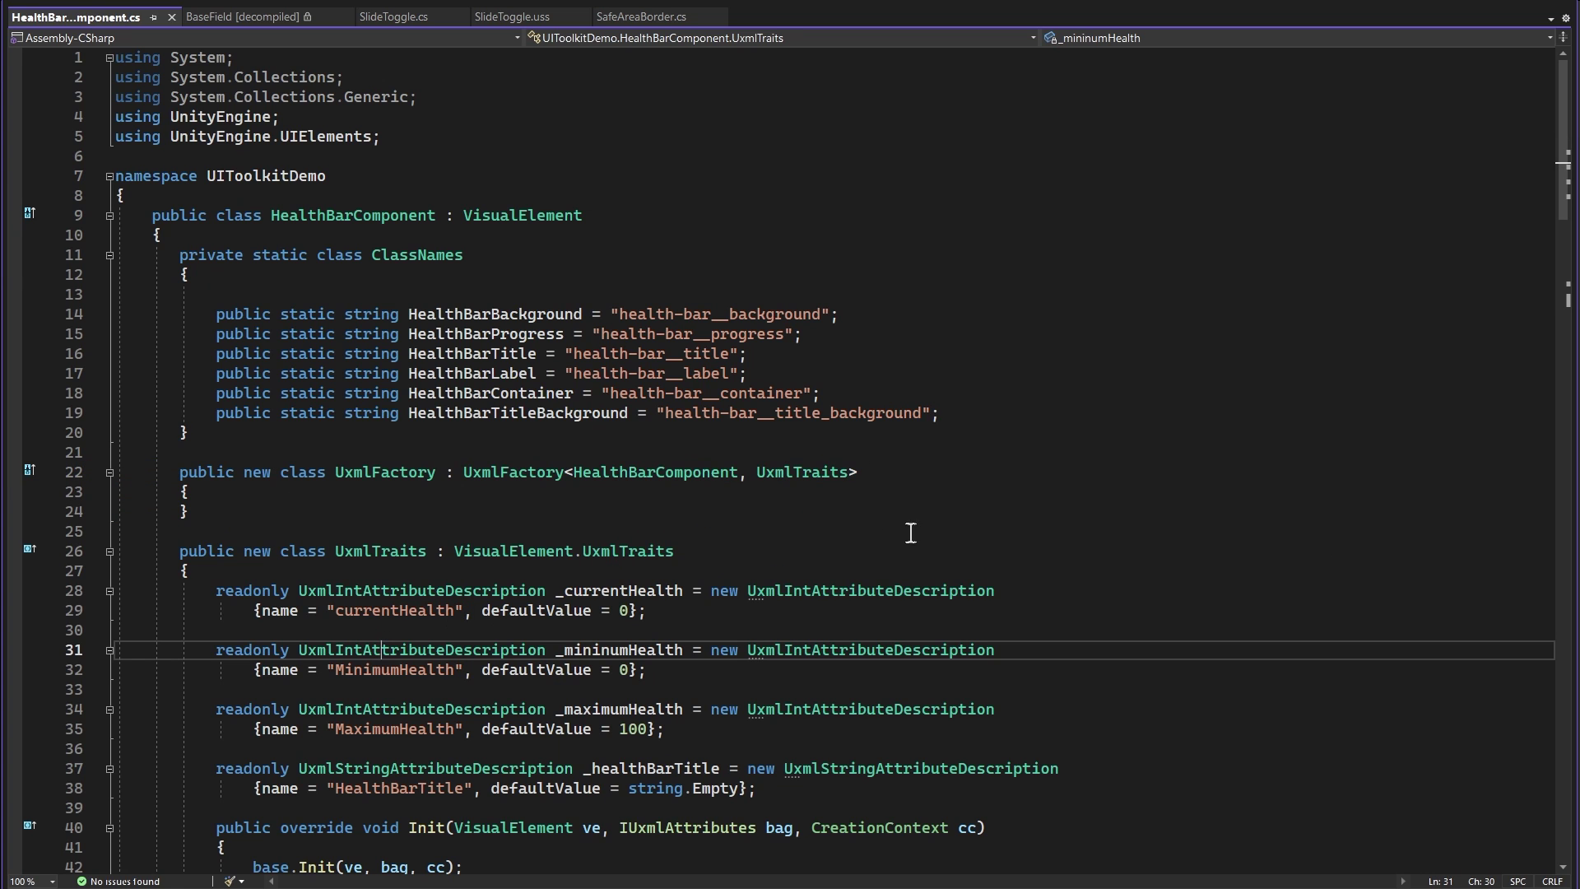
scroll(274, 686, "down", 3)
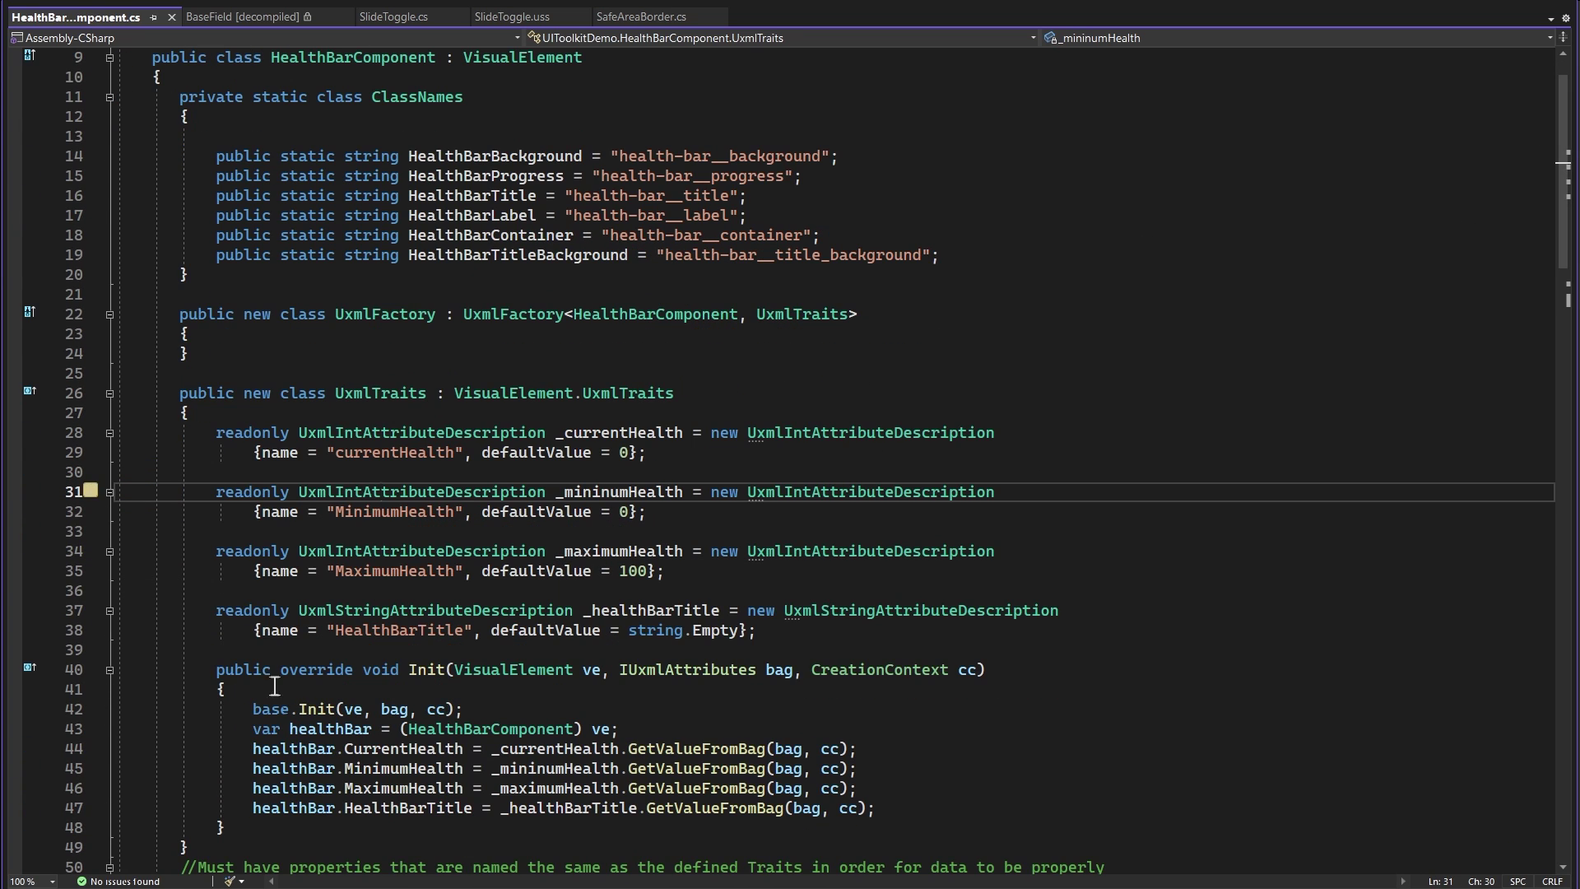
left_click_drag(251, 838, 99, 392)
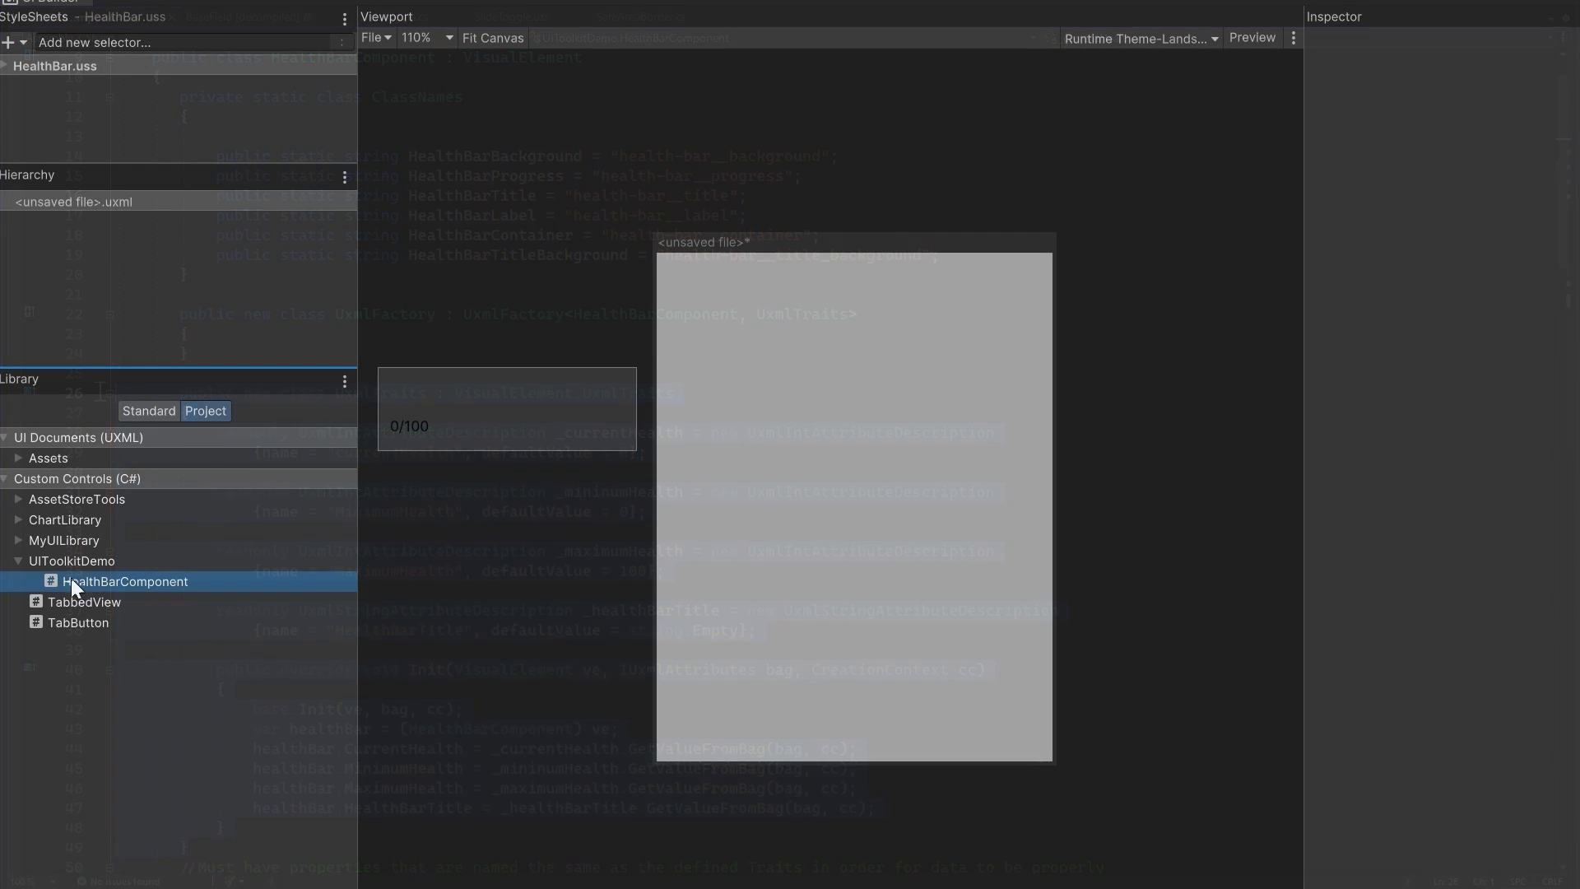
Drop a HealthBarComponent into the document's Hierarchy and select it to show its health attributes.
mouse_move(57, 581)
left_mouse_down()
mouse_move(124, 326)
mouse_move(168, 311)
left_mouse_up()
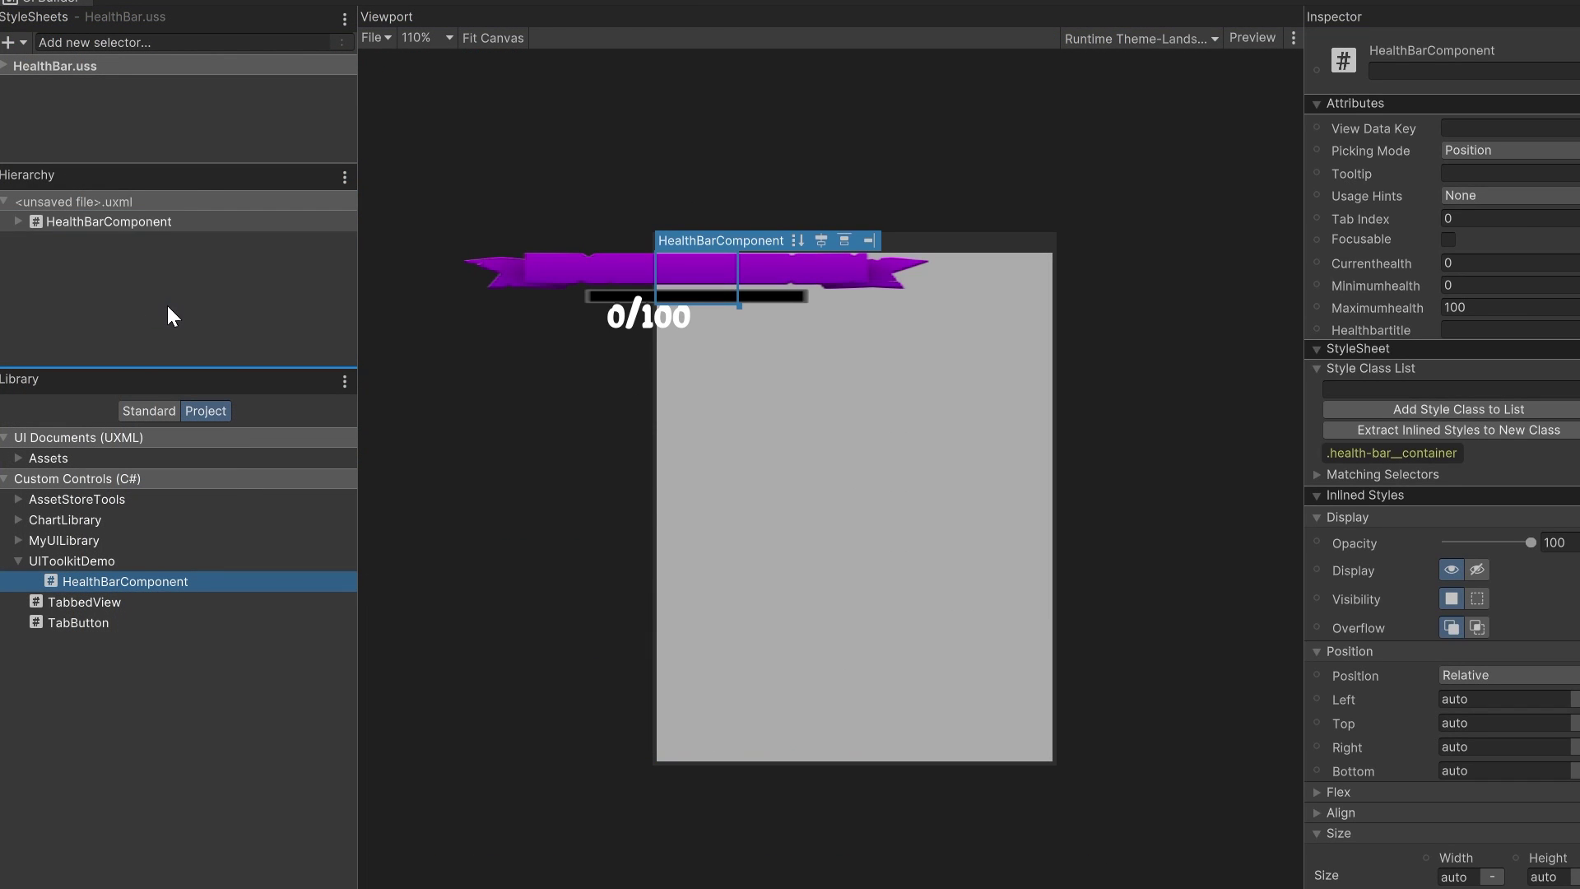
left_click(157, 222)
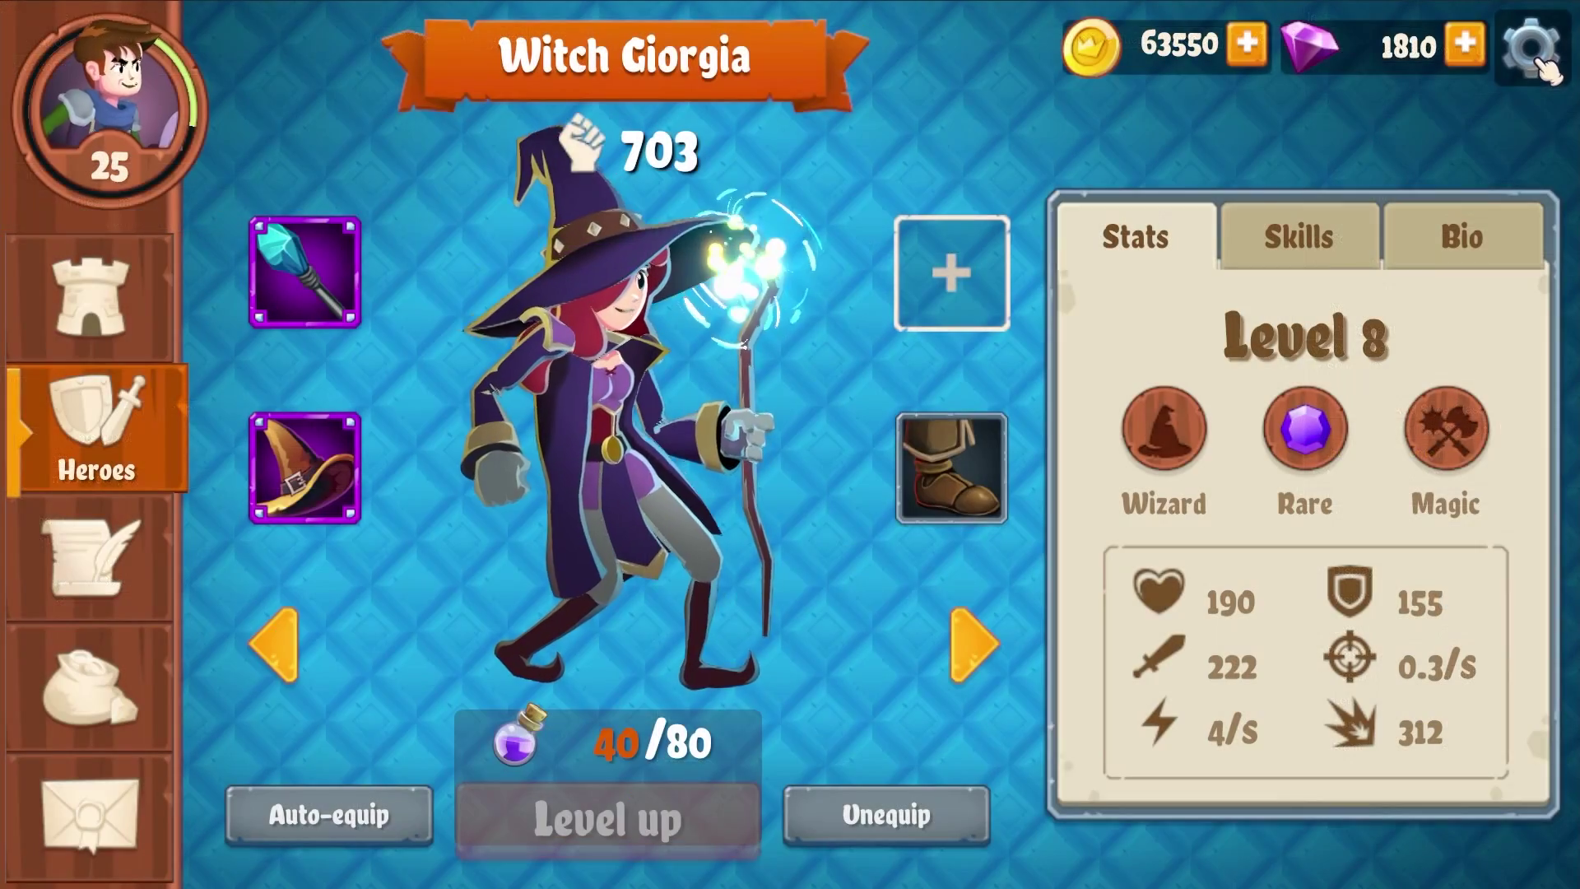
Toggle the FPS counter on and off in Settings, then level Witch Giorgia up to Level 8.
left_click(1529, 47)
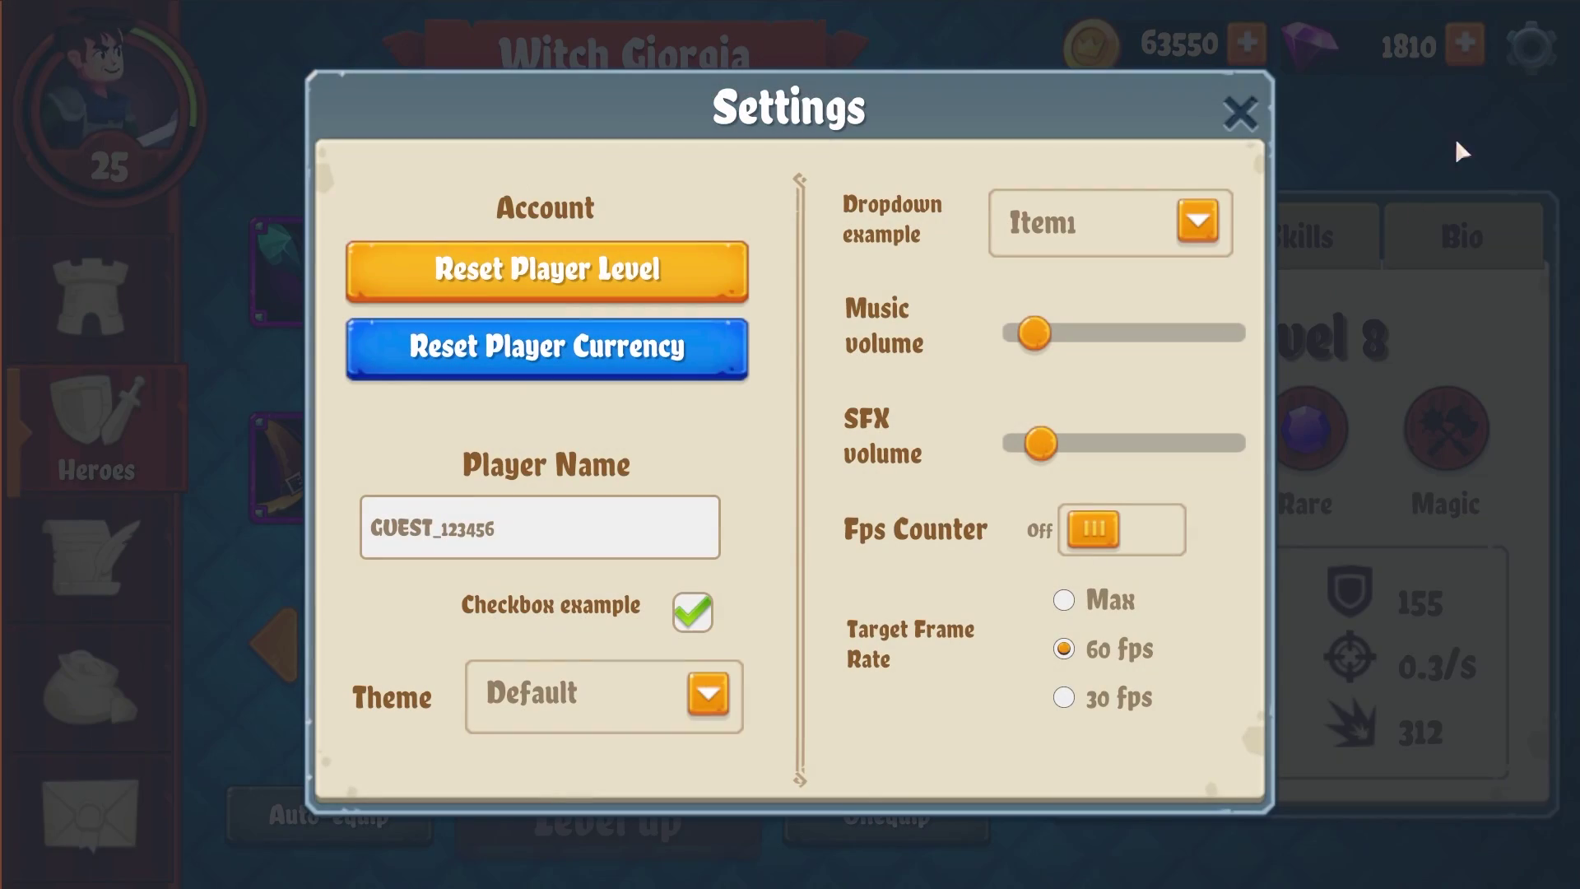
left_click(1102, 545)
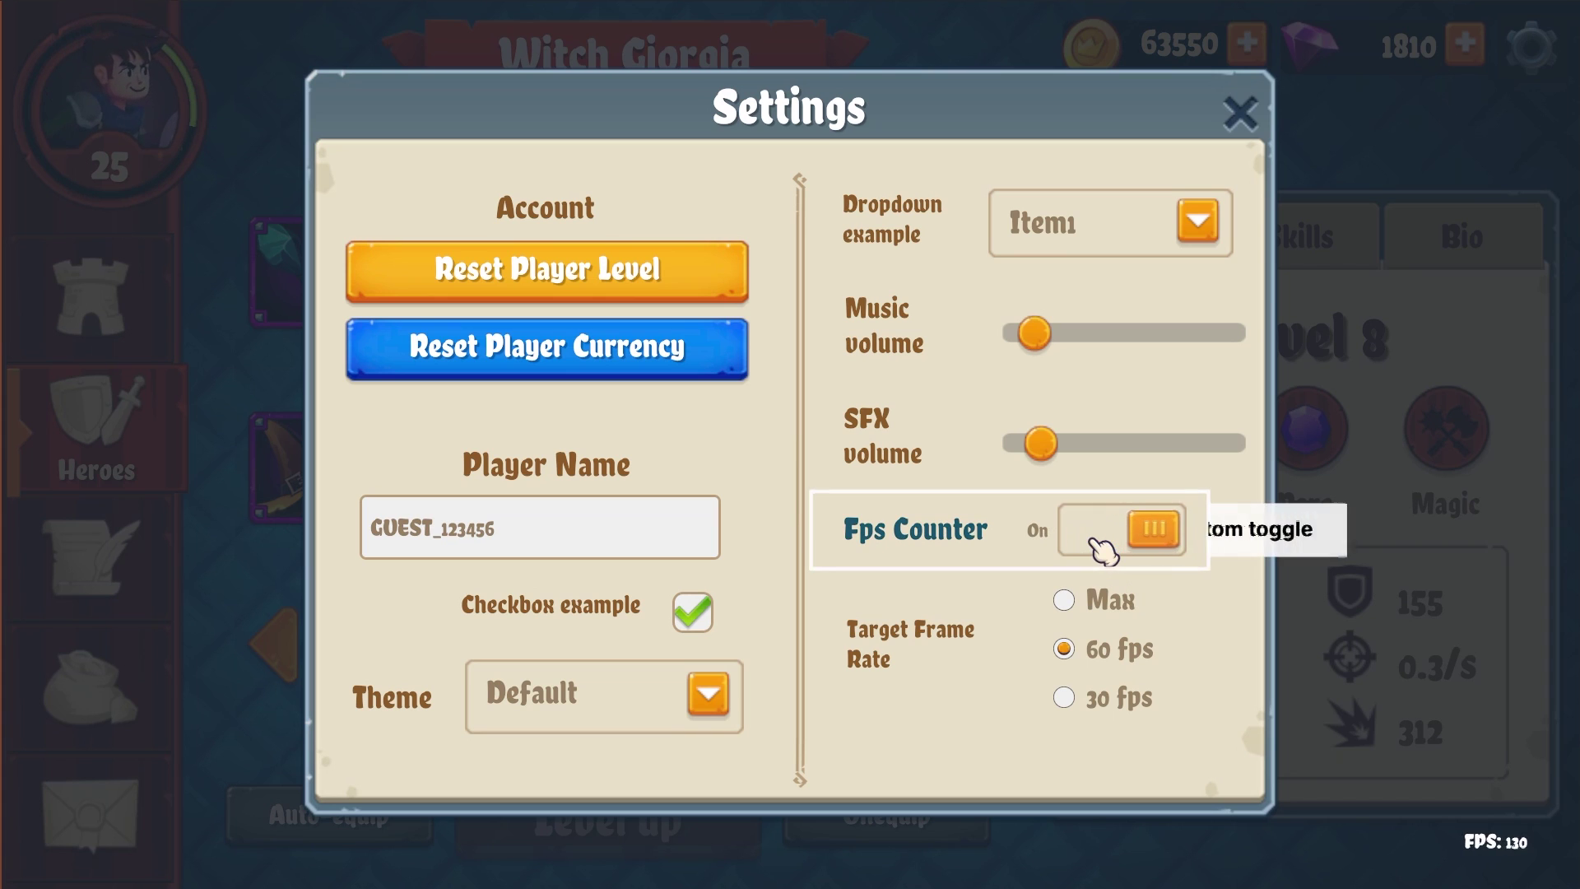
left_click(1187, 531)
left_click(1144, 544)
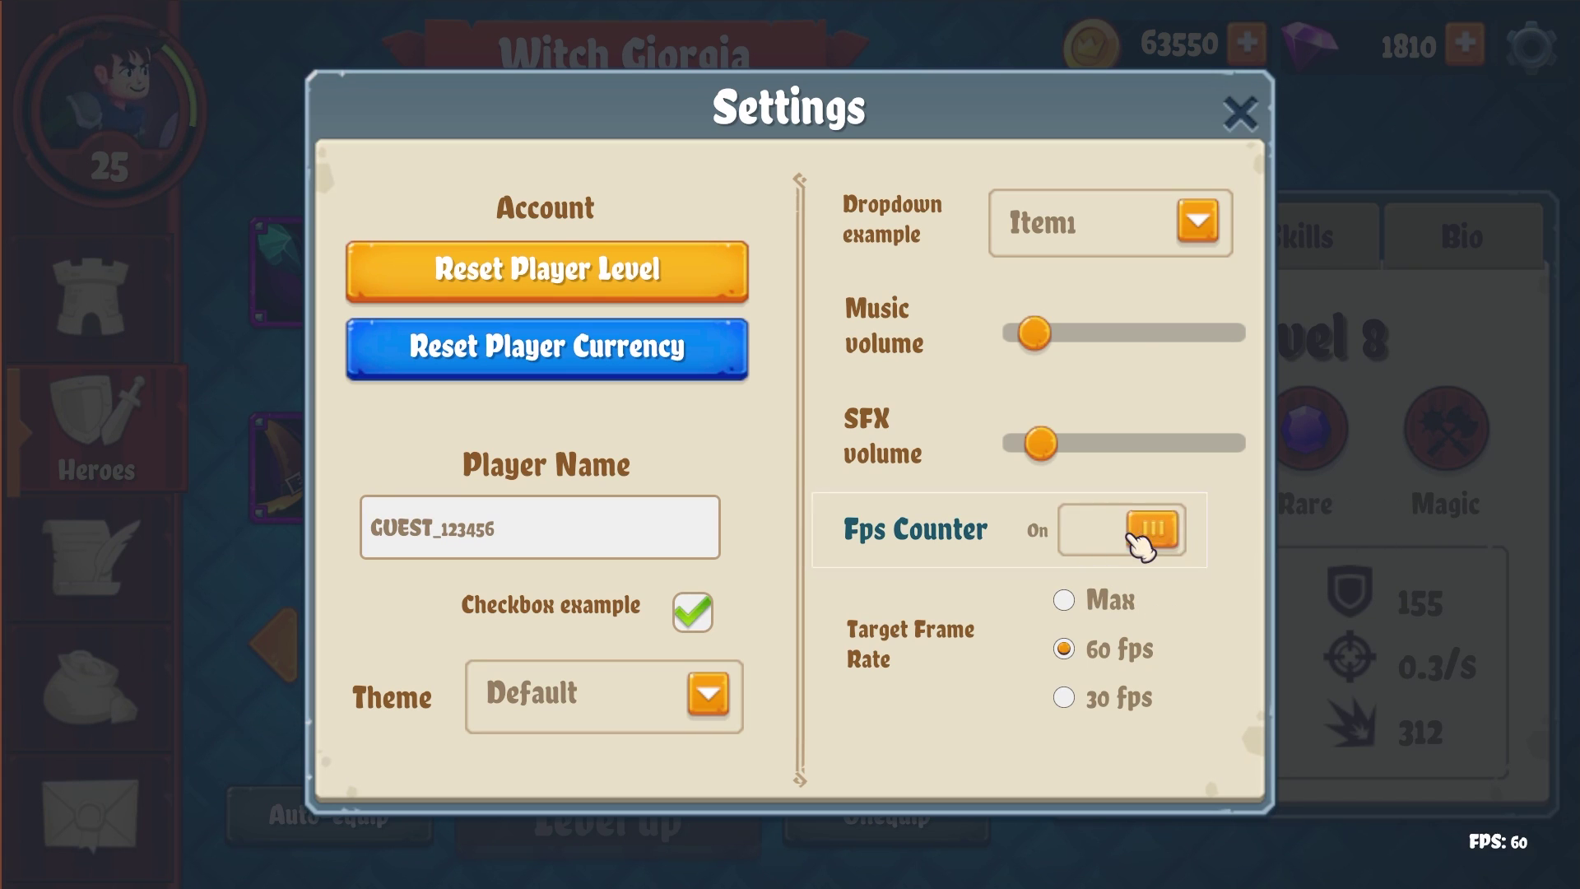
left_click(1141, 548)
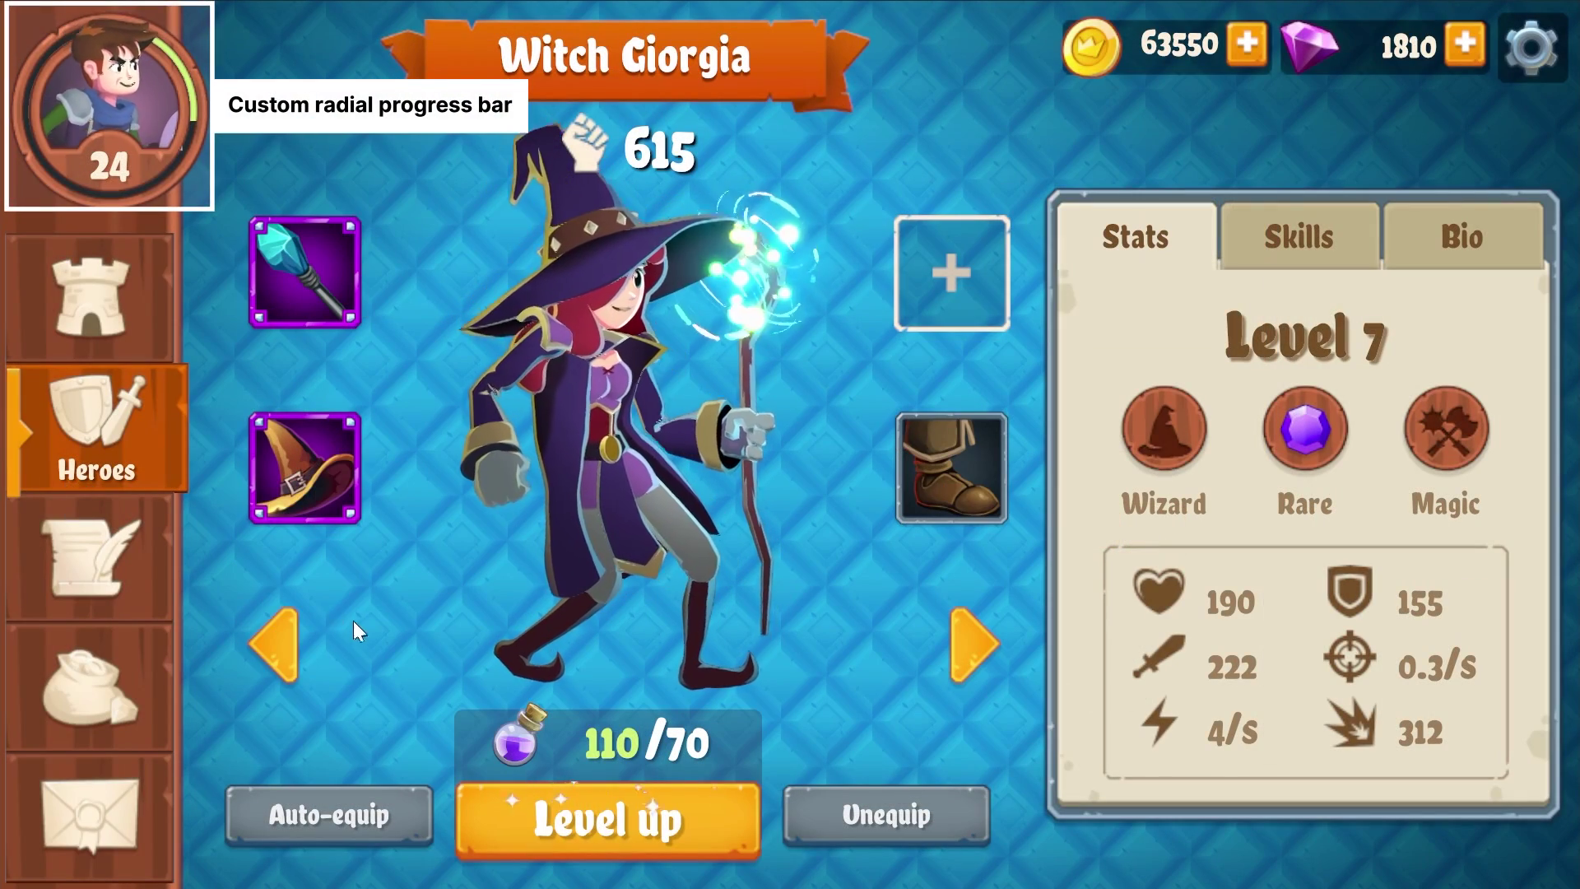
left_click(638, 813)
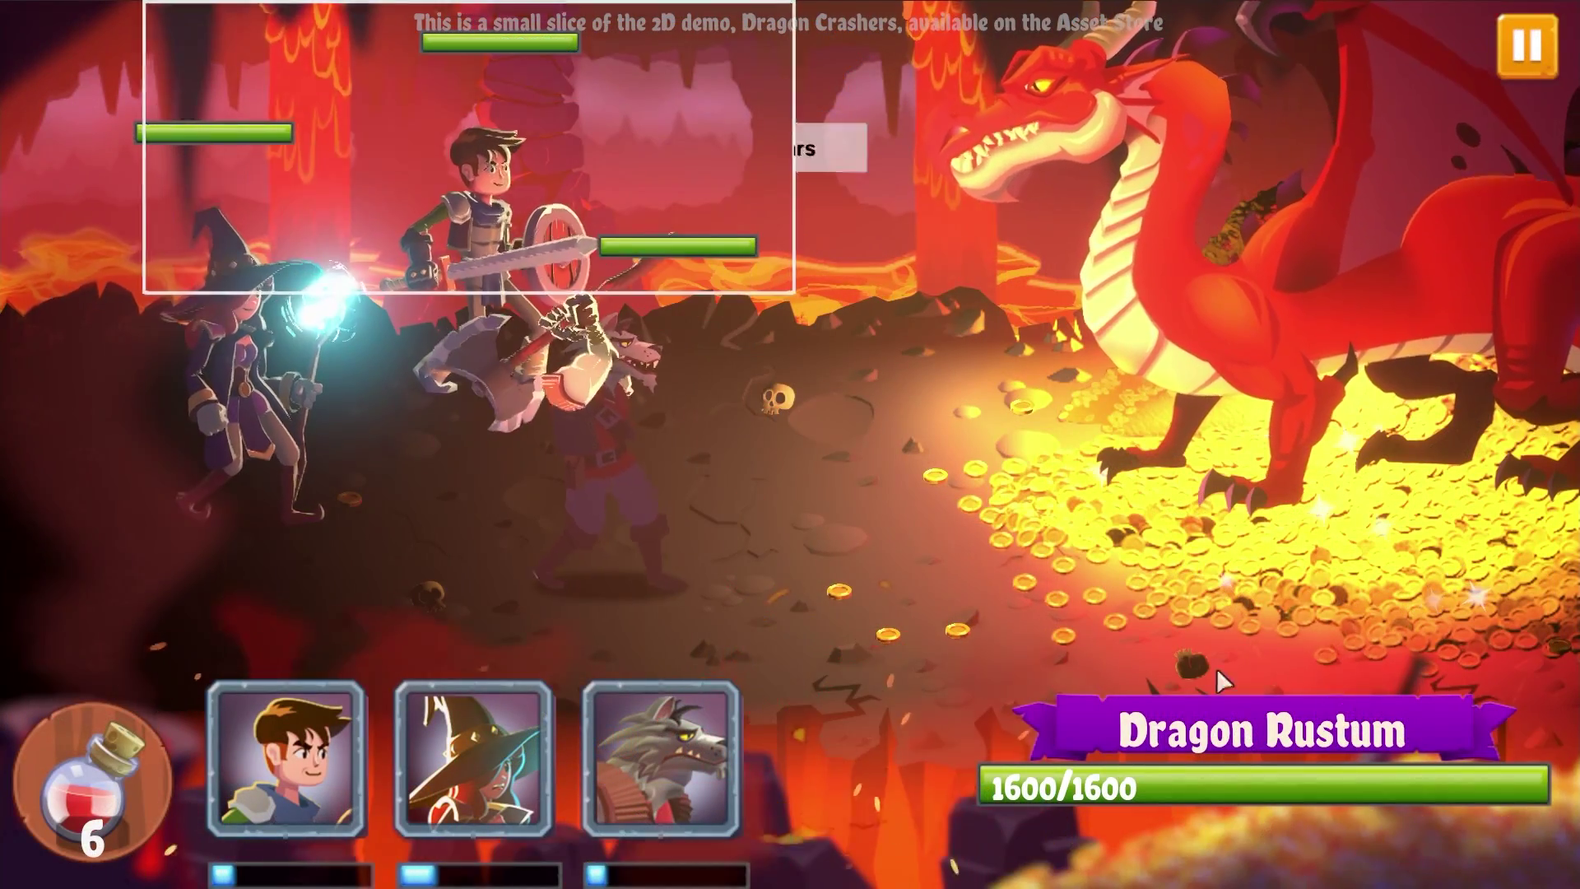
Heal the witch and then the knight with potions from the bottom-left slot, leaving 3 potions.
mouse_move(91, 782)
left_mouse_down()
mouse_move(280, 494)
mouse_move(462, 360)
mouse_move(646, 457)
left_mouse_up()
mouse_move(93, 782)
left_mouse_down()
mouse_move(299, 406)
mouse_move(556, 239)
left_mouse_up()
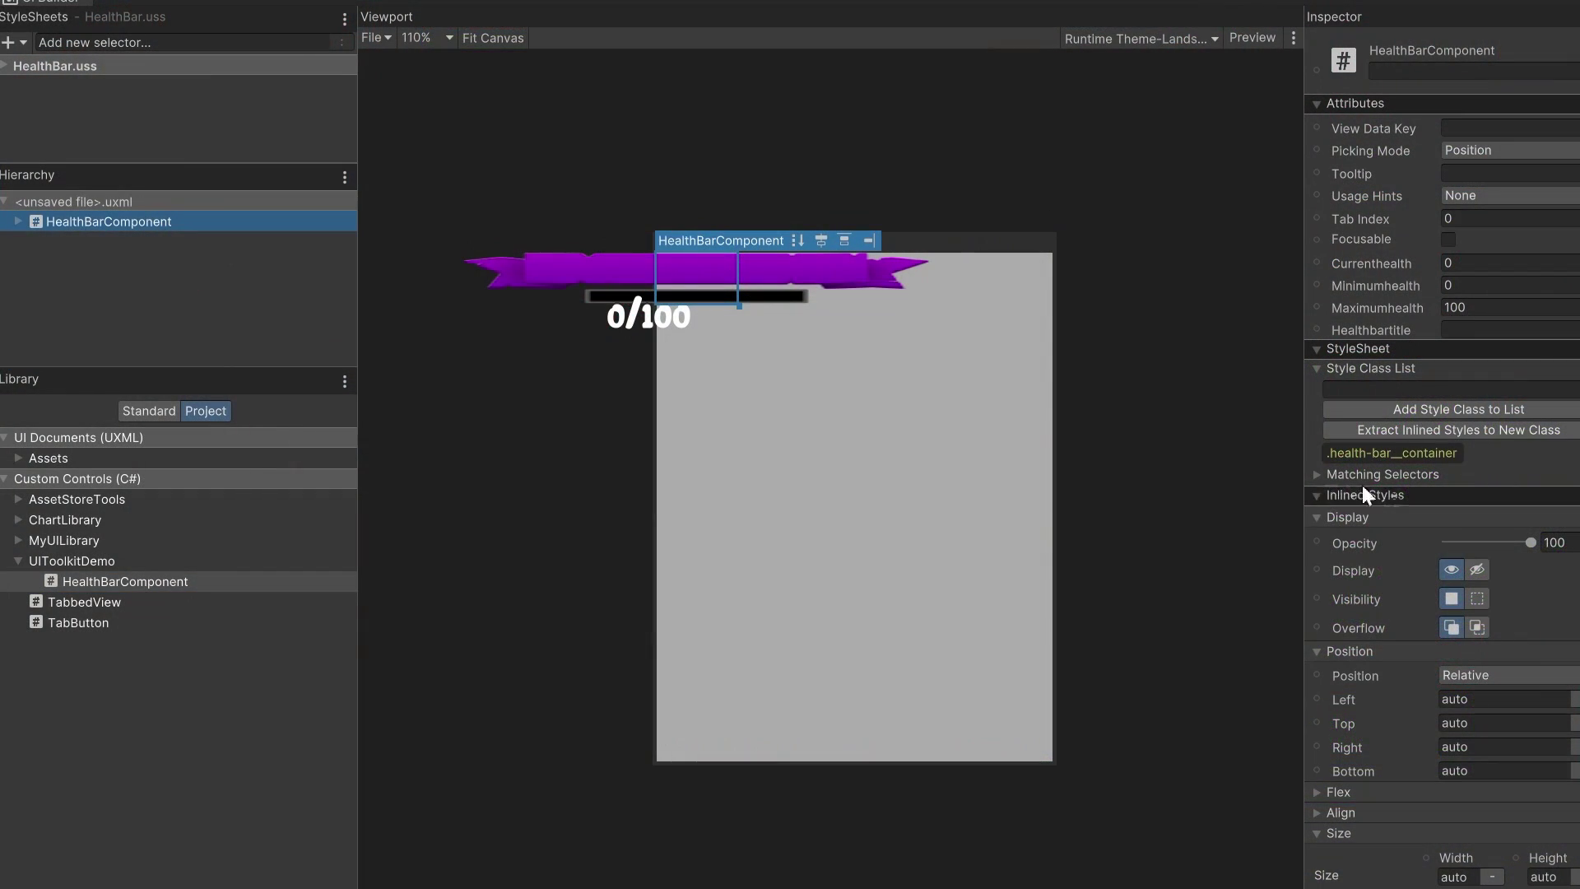
Offset the health bar to Left 101 and Top 114, then pause the dragon battle.
left_click(1351, 700)
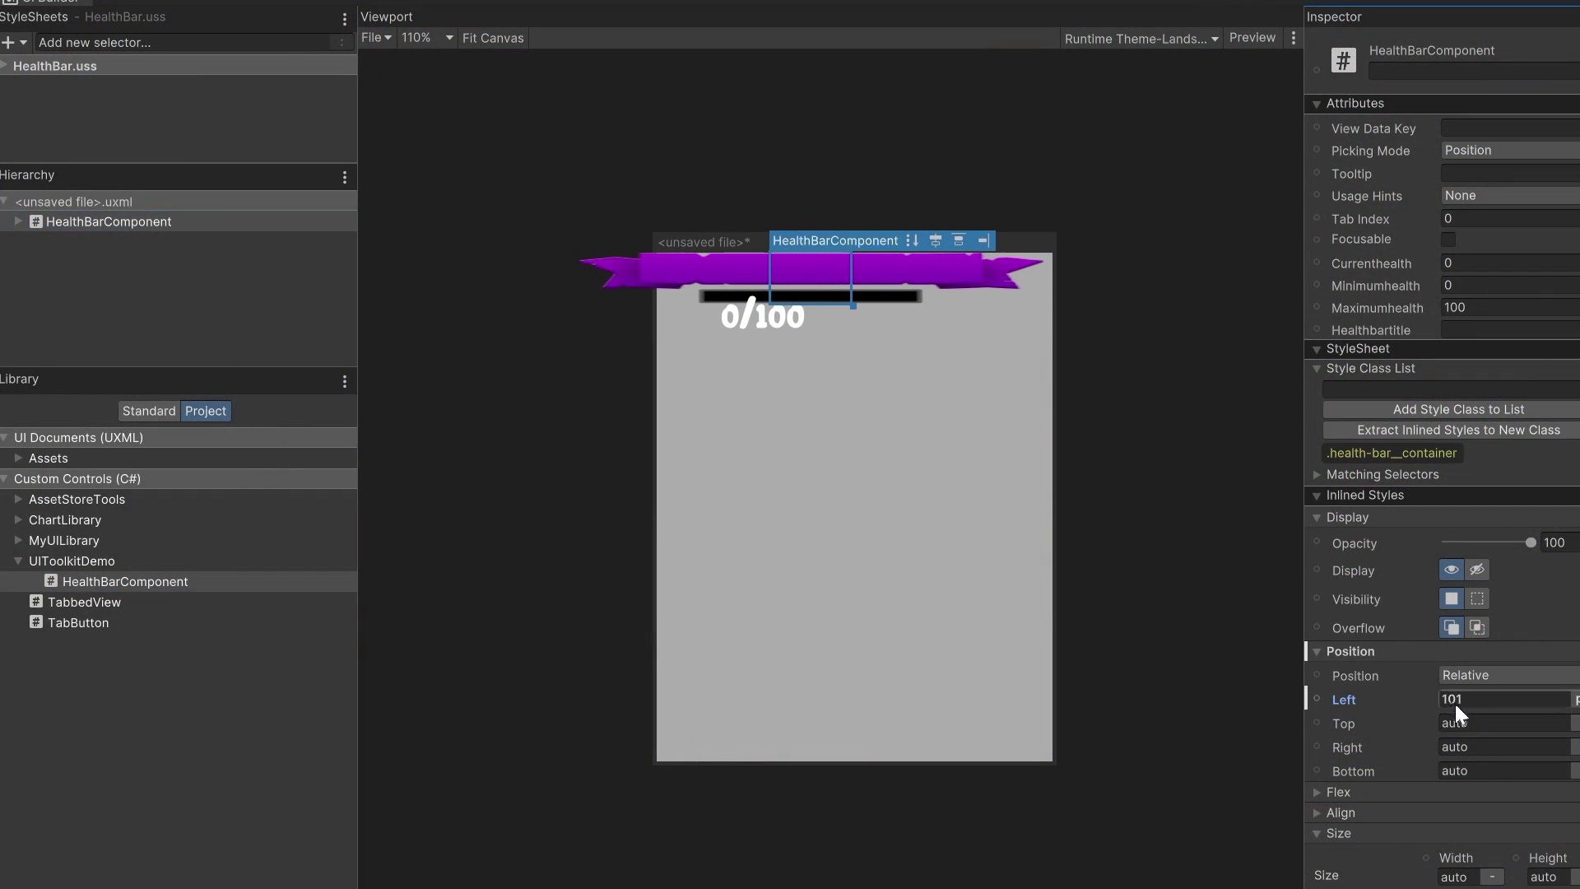
left_click_drag(1346, 726, 1460, 699)
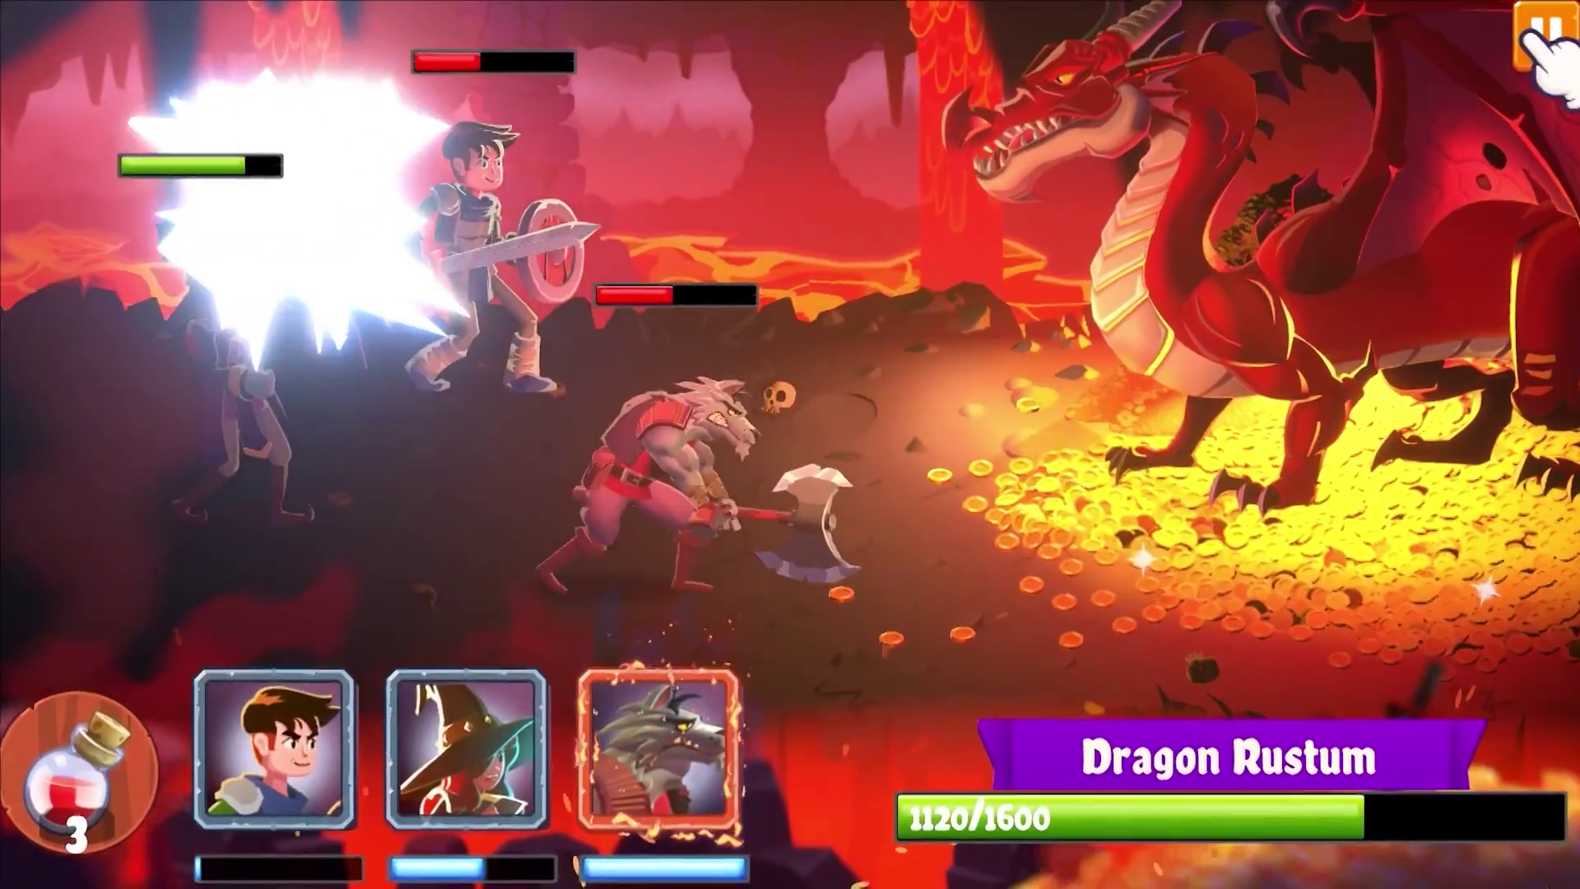
left_click(1542, 23)
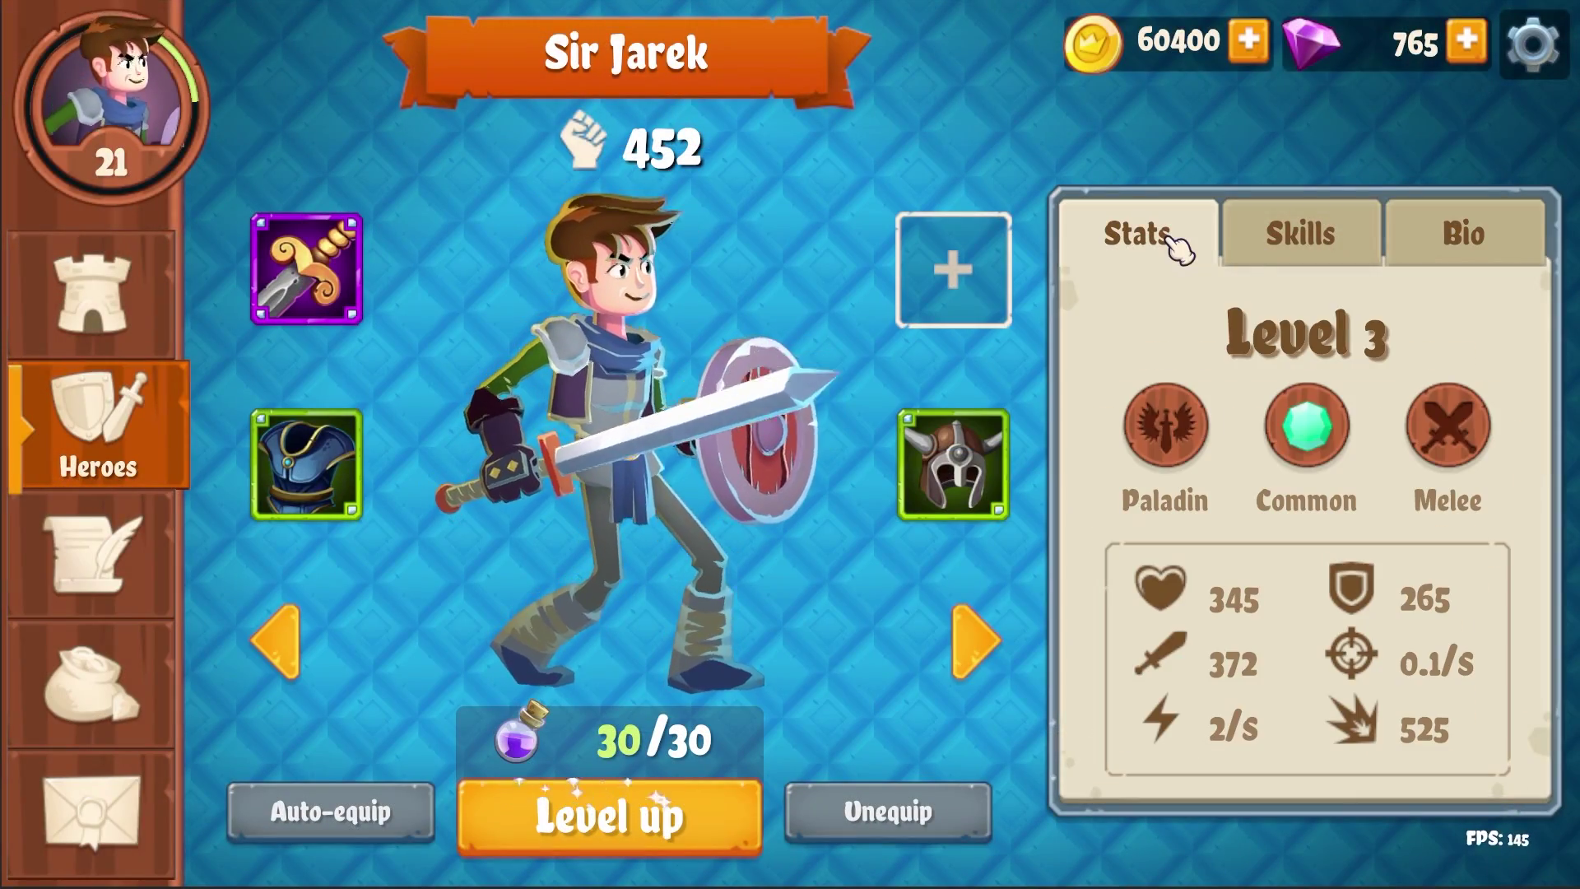
View the empty gear slot's inventory, the Heroes and Resources screens, then open and close Settings.
left_click(961, 276)
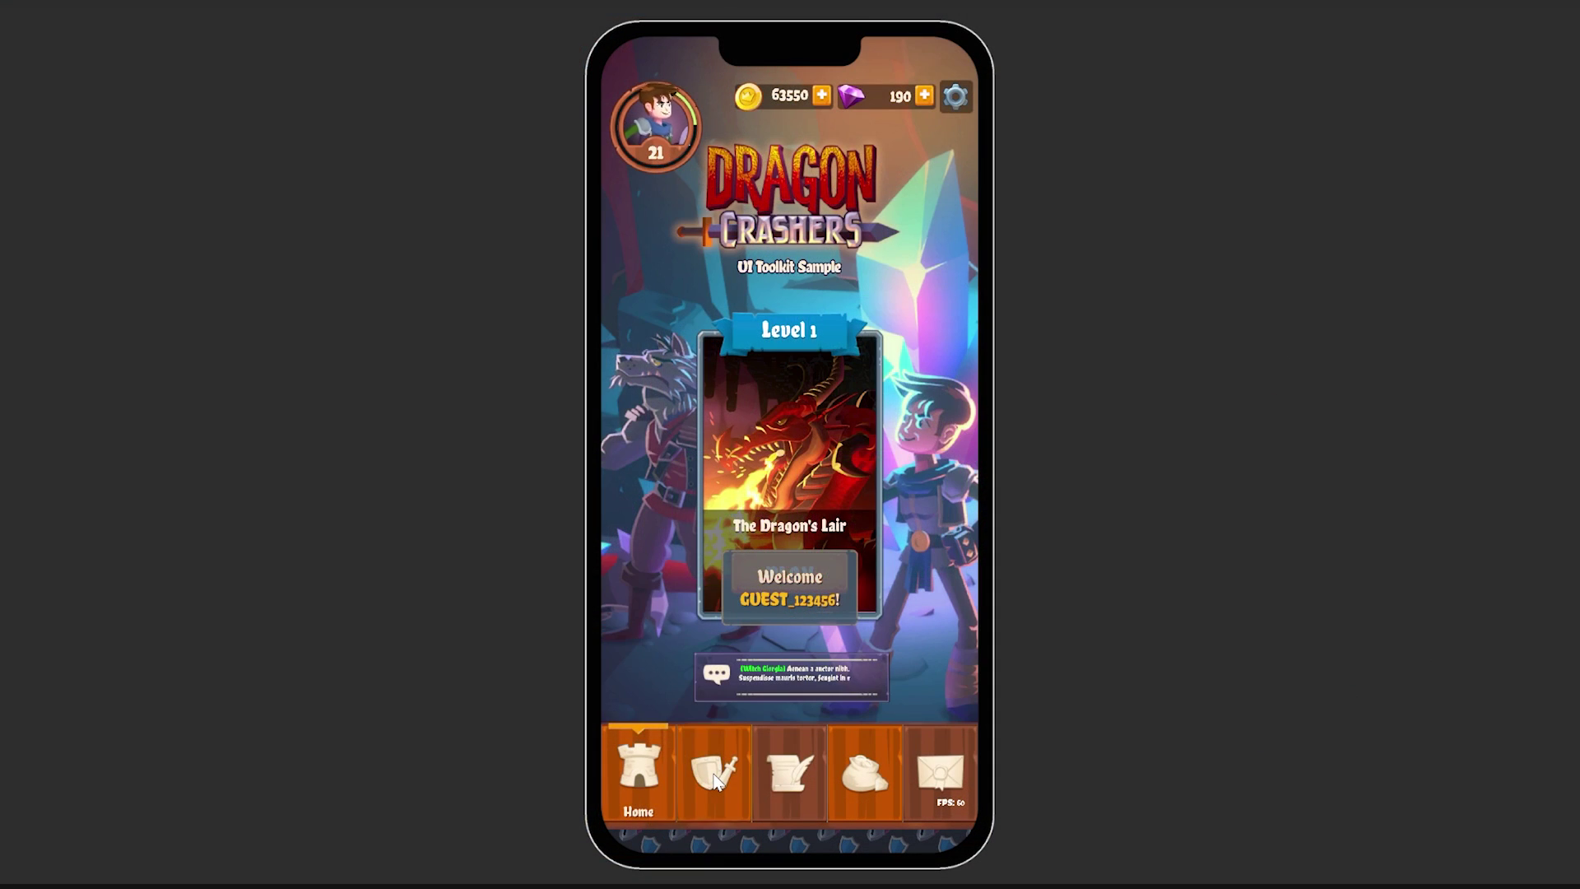
left_click(715, 778)
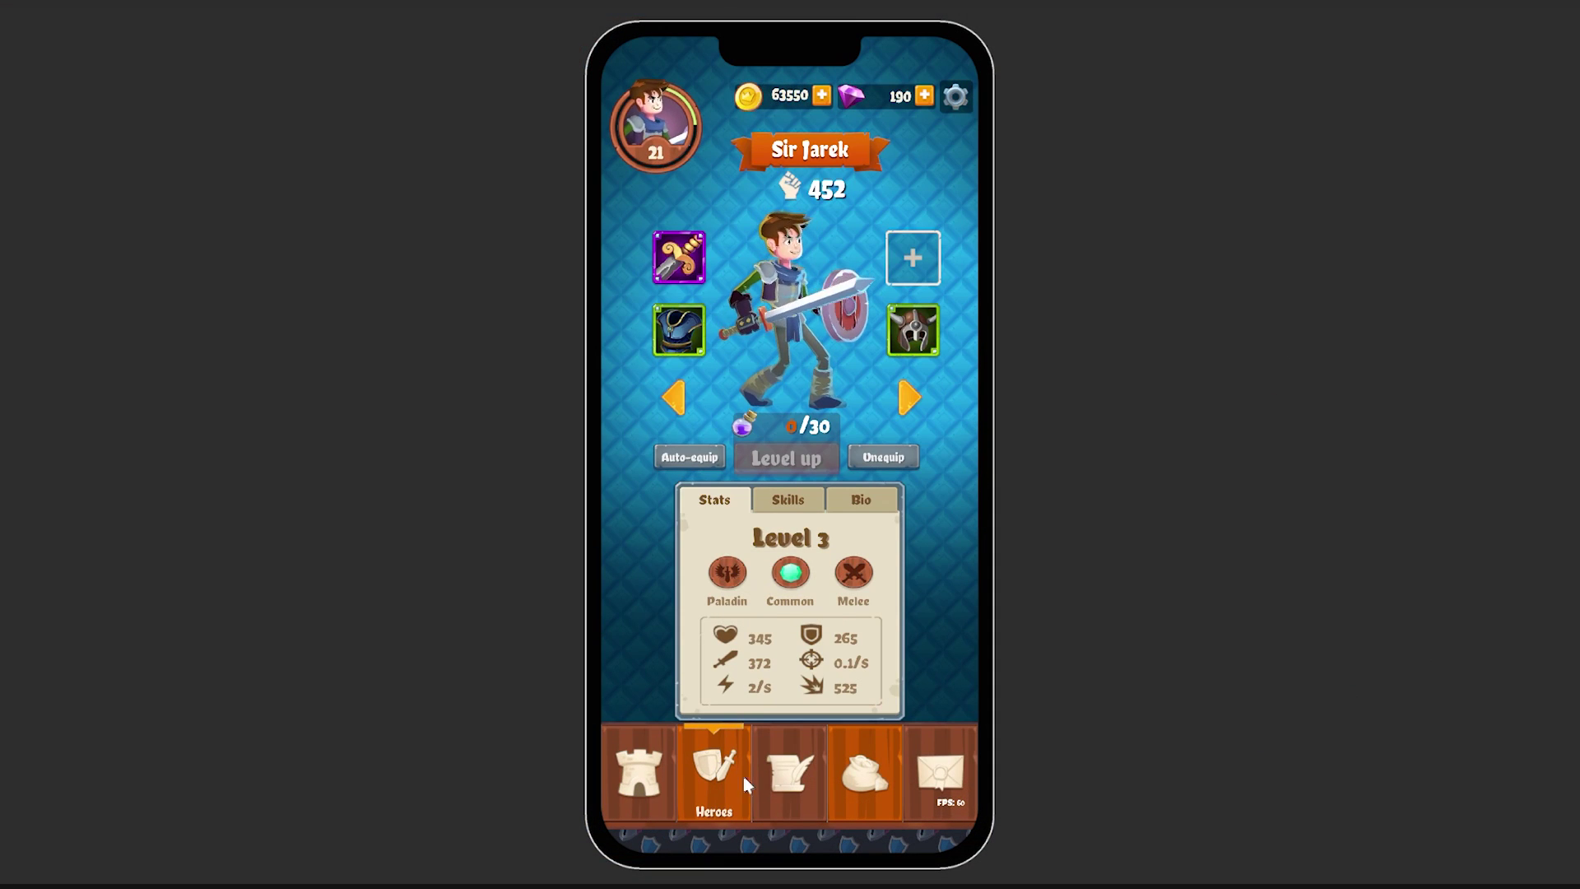
left_click(790, 780)
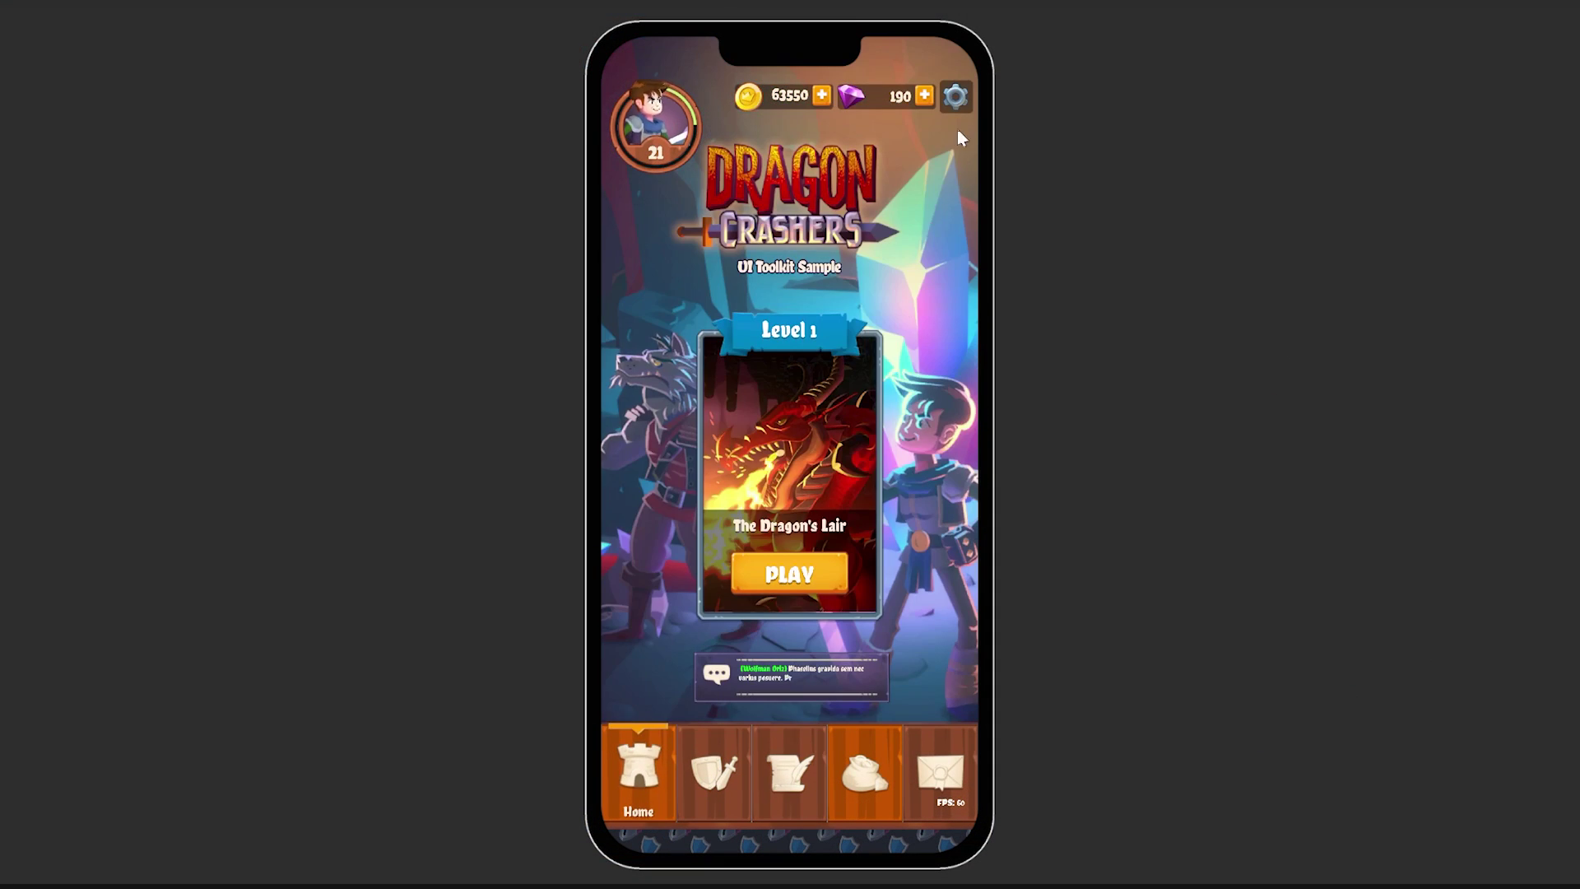
left_click(956, 96)
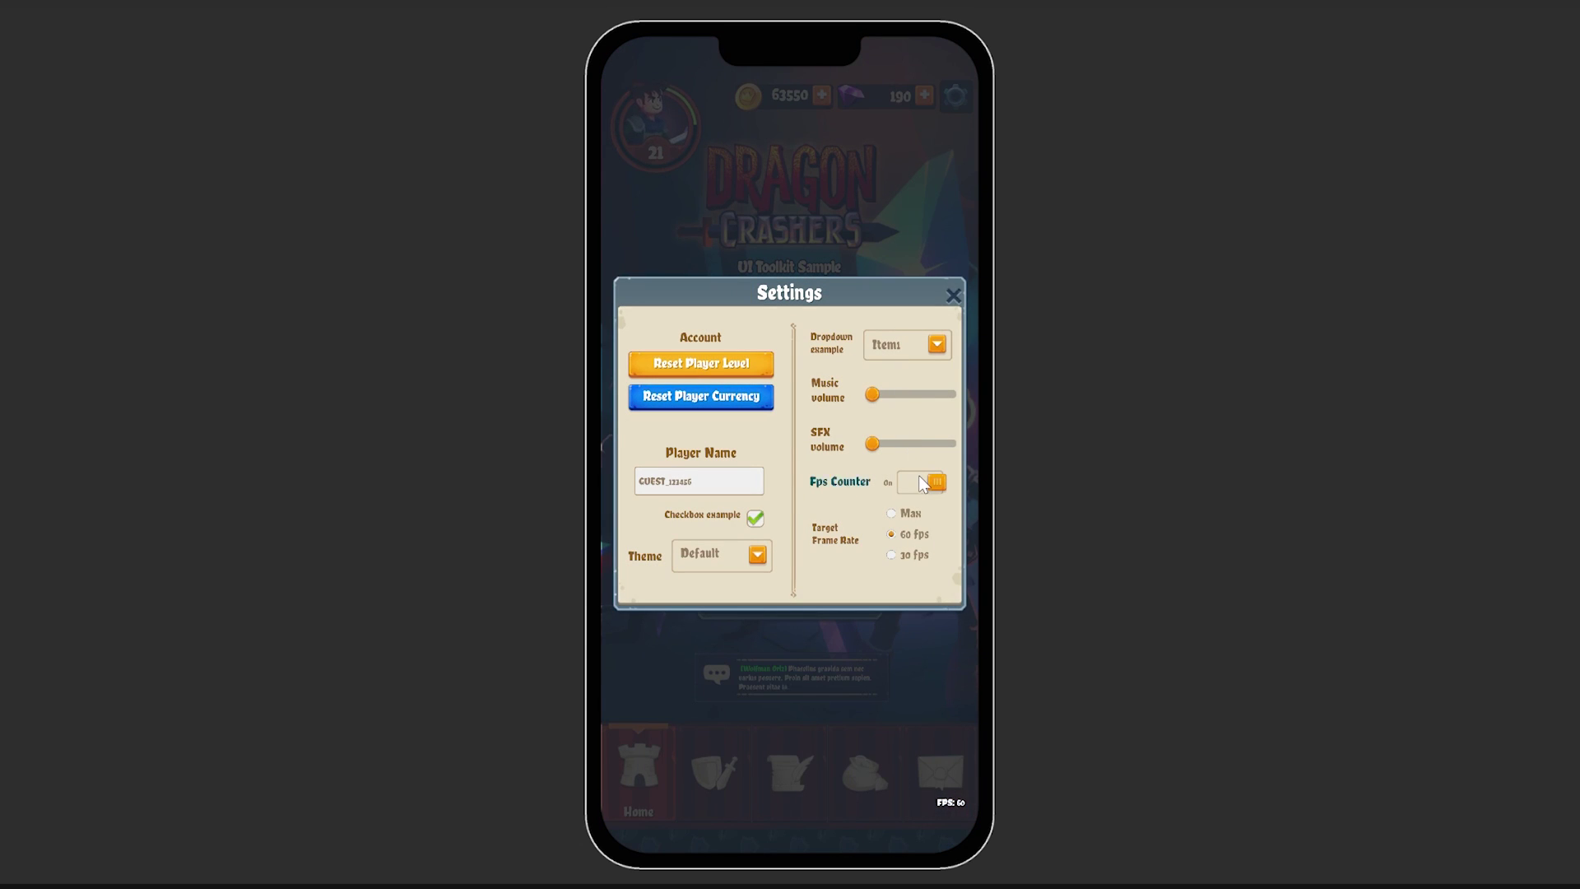
left_click(953, 296)
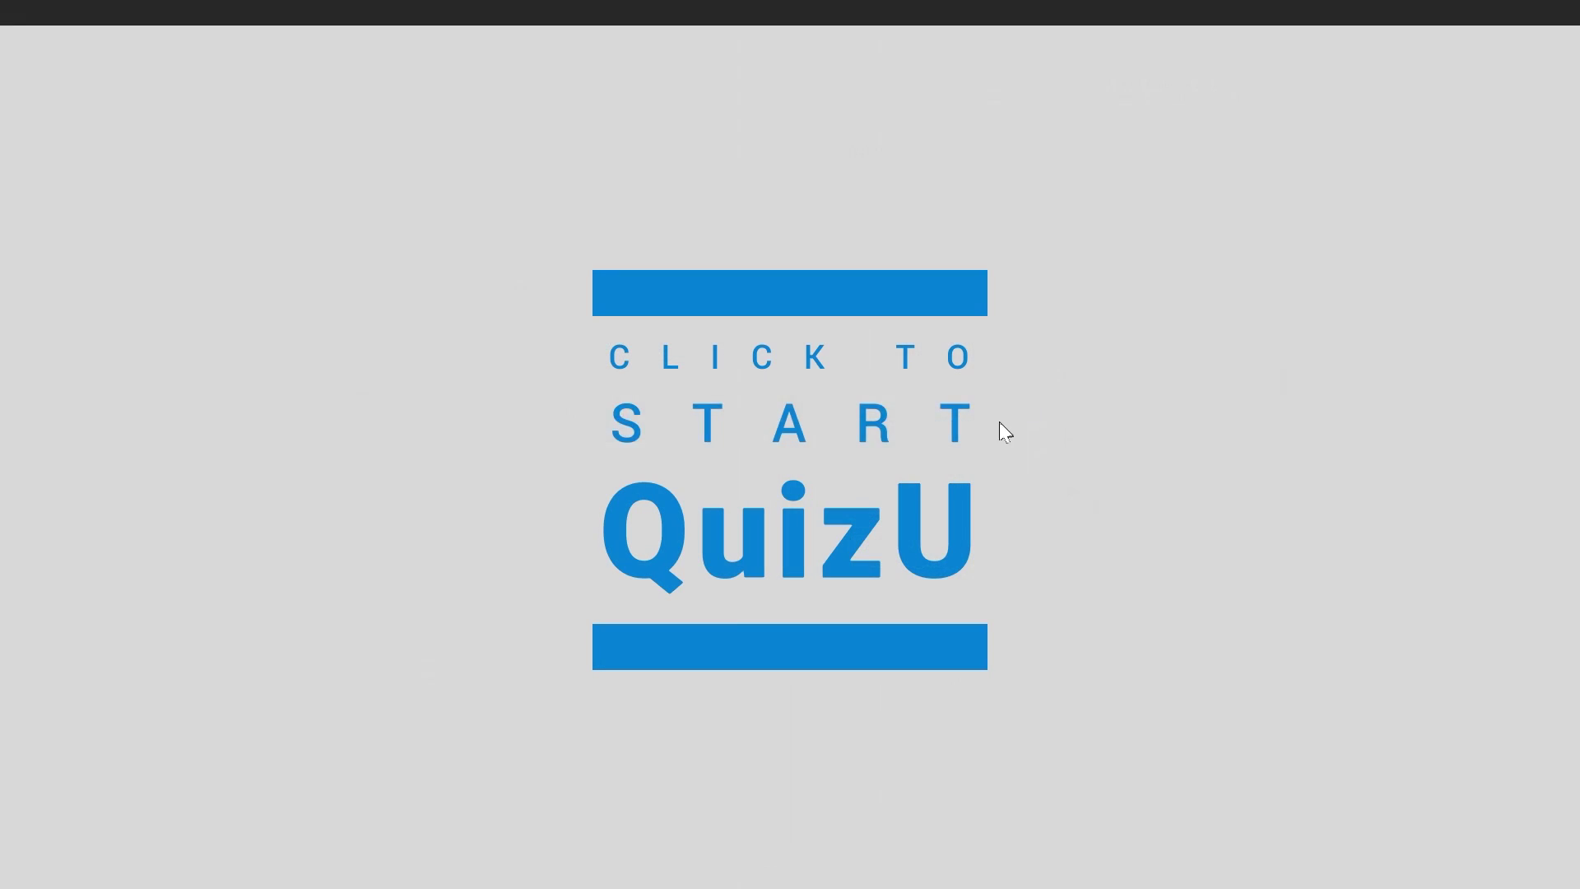
Start a QuizU game and submit answer B, Debug.Log("Hello there!"), for Question 1.
left_click(927, 427)
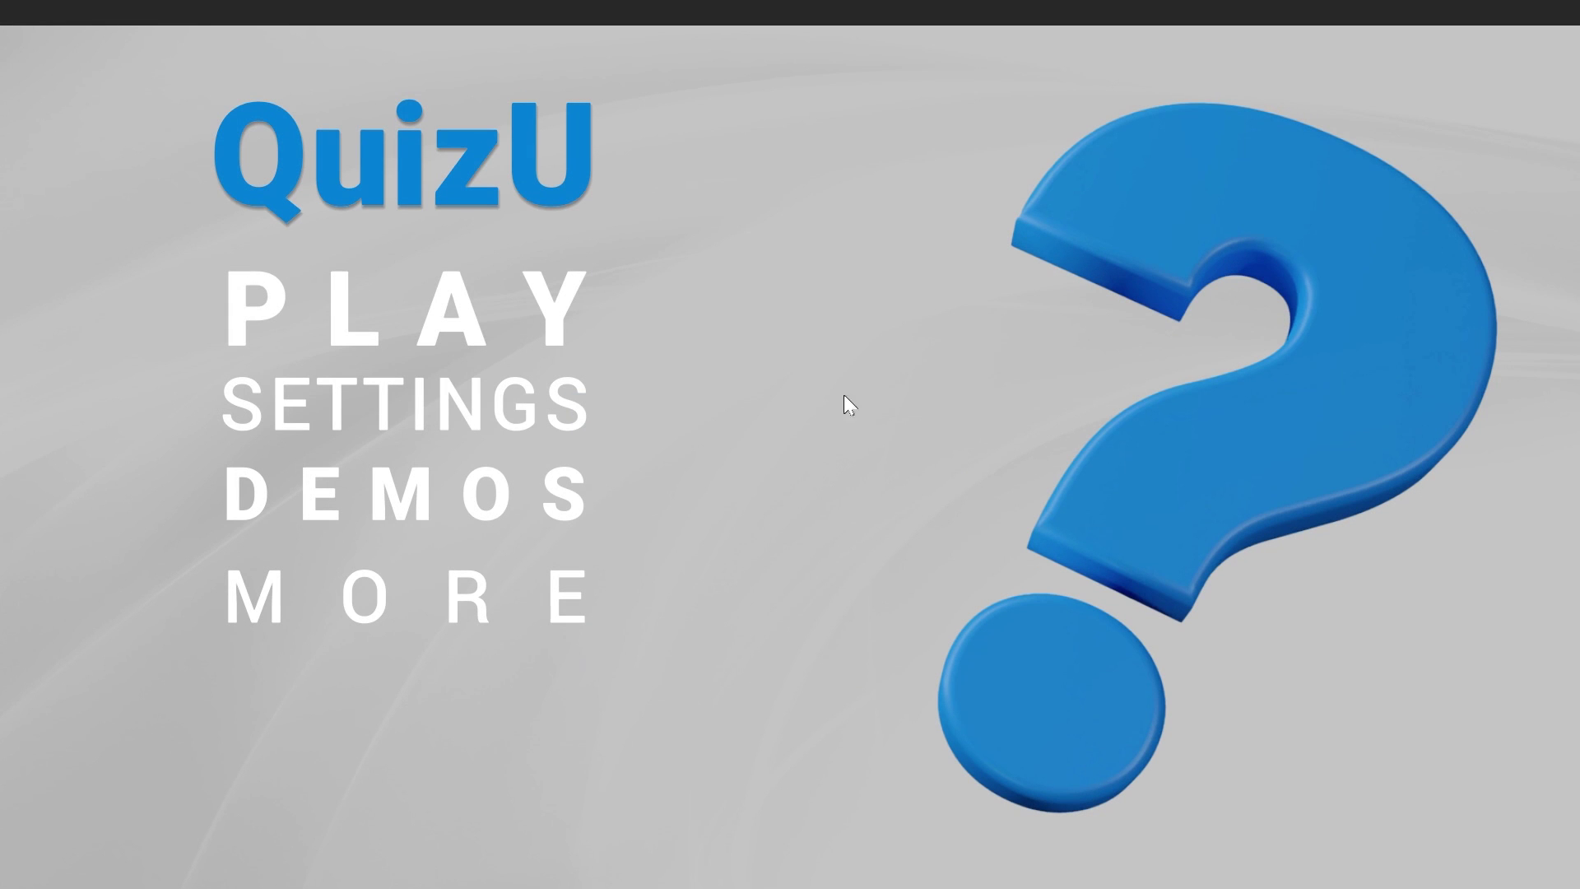
left_click(587, 333)
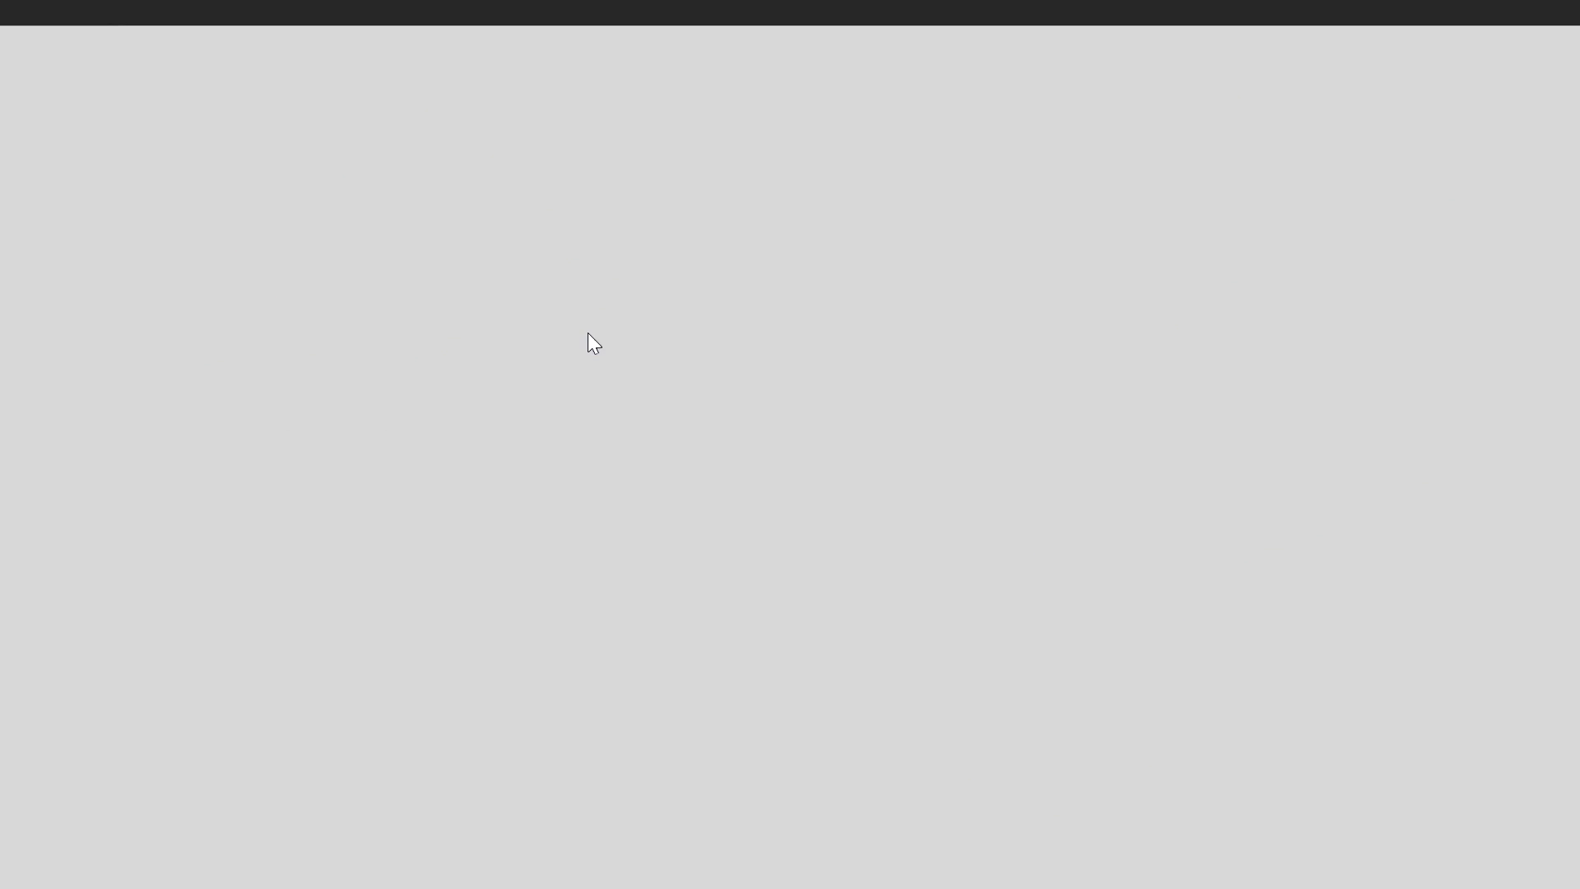
left_click(1145, 504)
left_click(1390, 772)
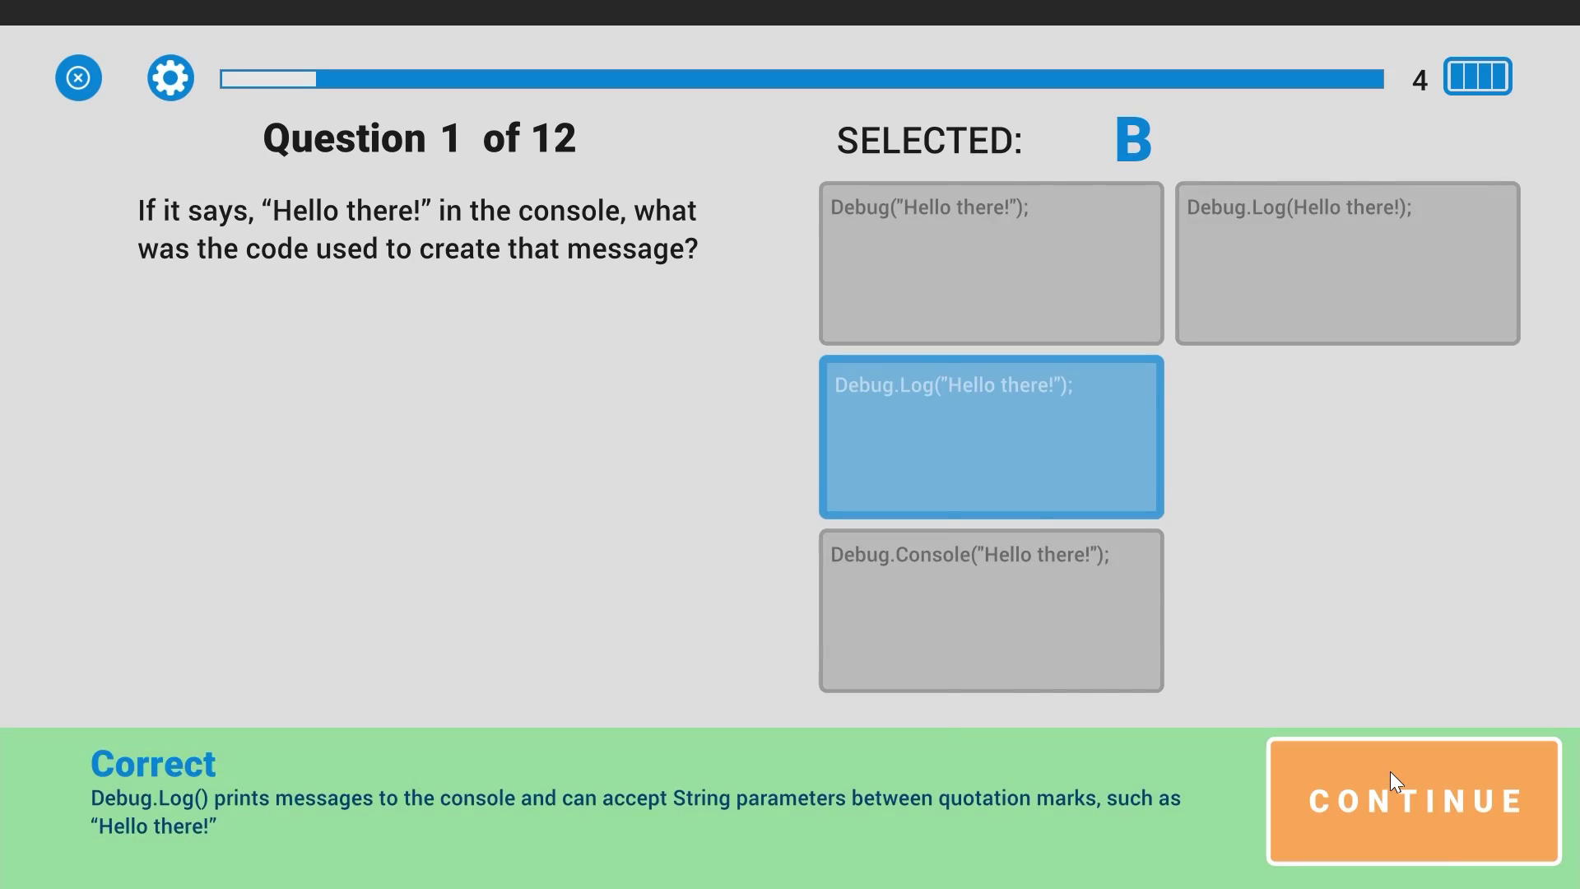